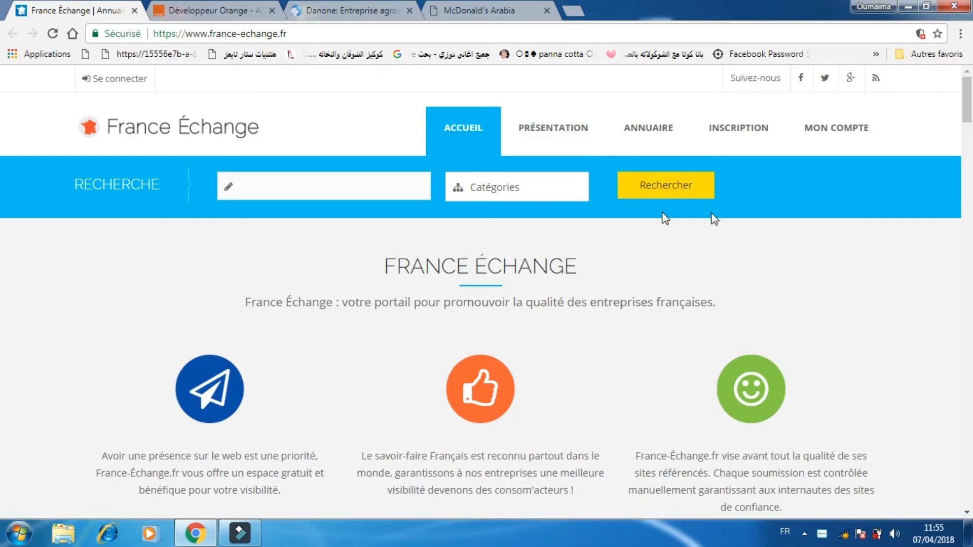
Scroll through the France Échange homepage to review its categories and footer.
left_click_drag(966, 92, 969, 176)
scroll(798, 193, "up", 5)
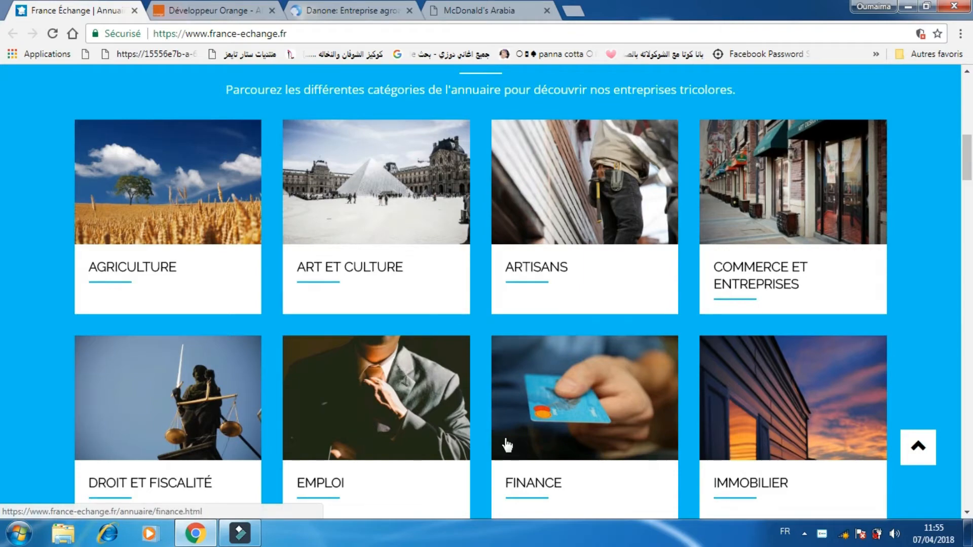
left_click_drag(967, 176, 967, 460)
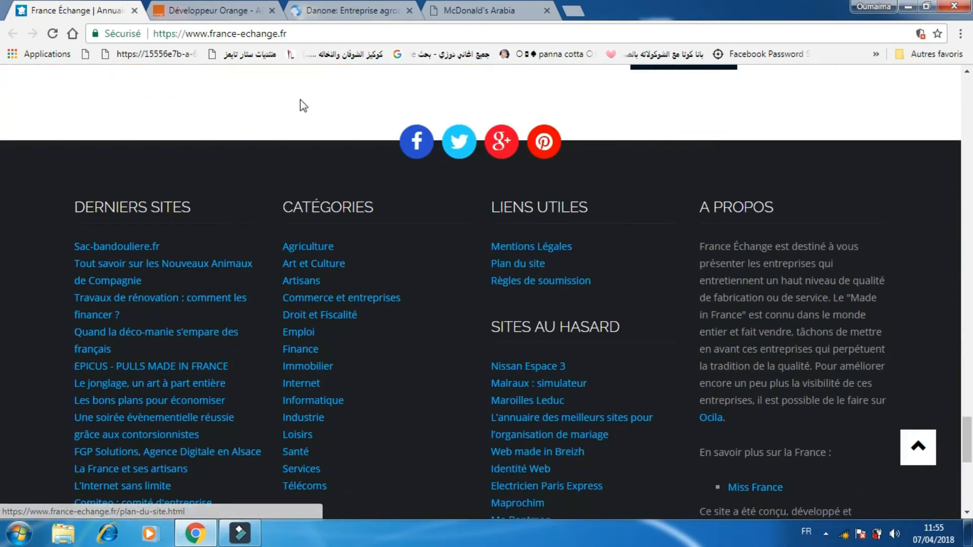
Browse the Développeur Orange, Danone and McDonald's Arabia tabs to examine their addresses and pages.
left_click(224, 6)
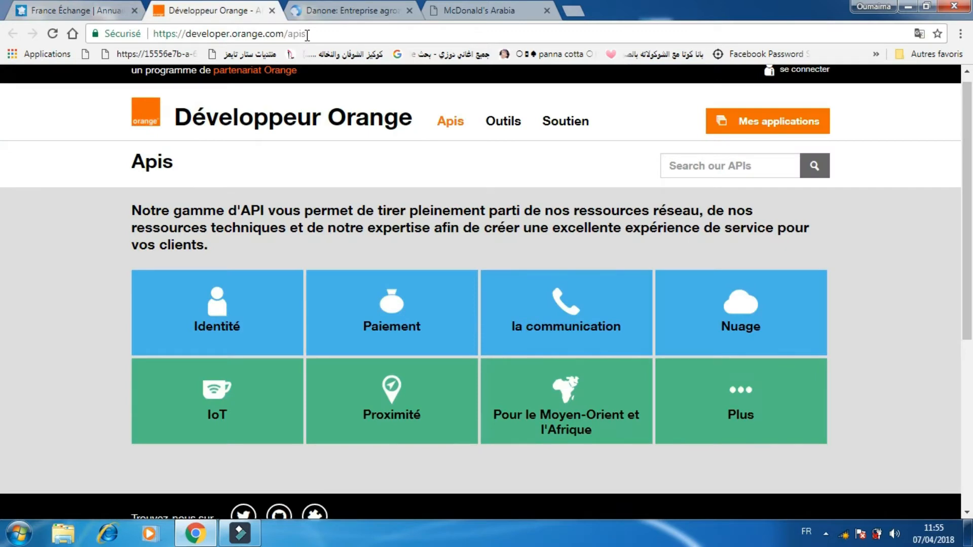
left_click_drag(307, 35, 159, 33)
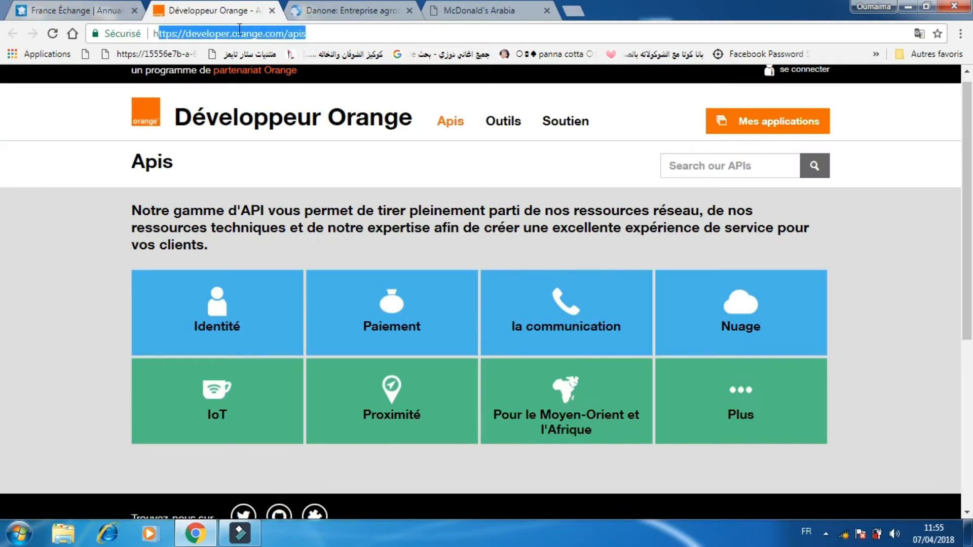
left_click_drag(239, 29, 166, 34)
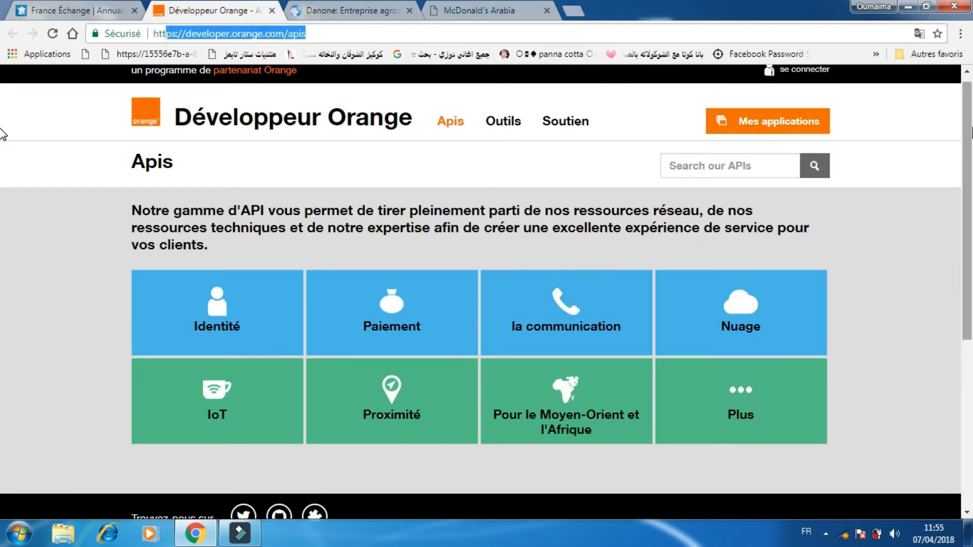
left_click_drag(966, 181, 965, 315)
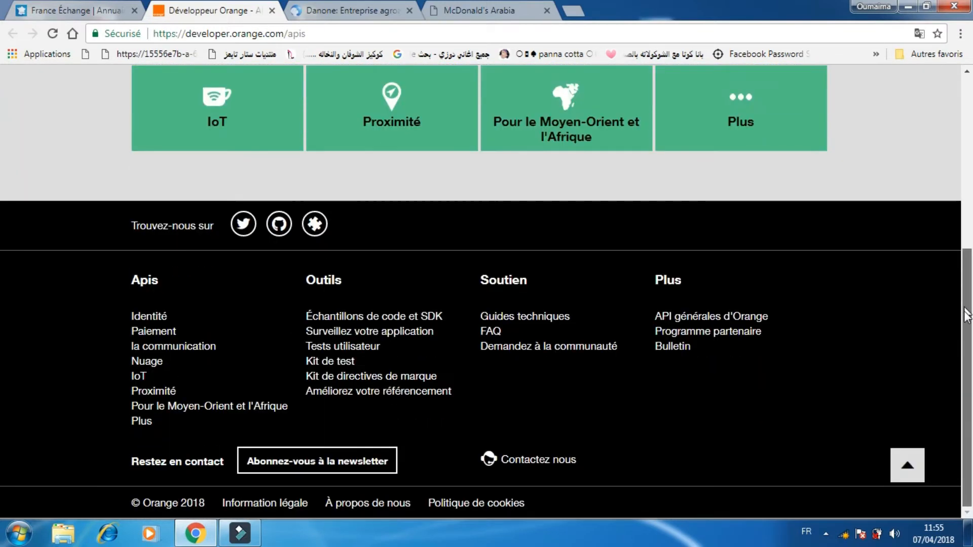
scroll(3, 265, "up", 6)
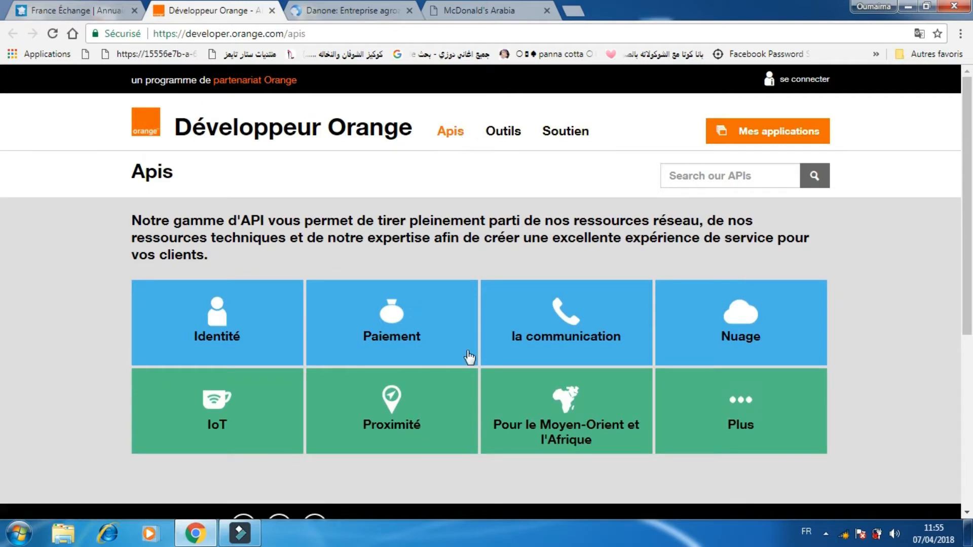
left_click(354, 9)
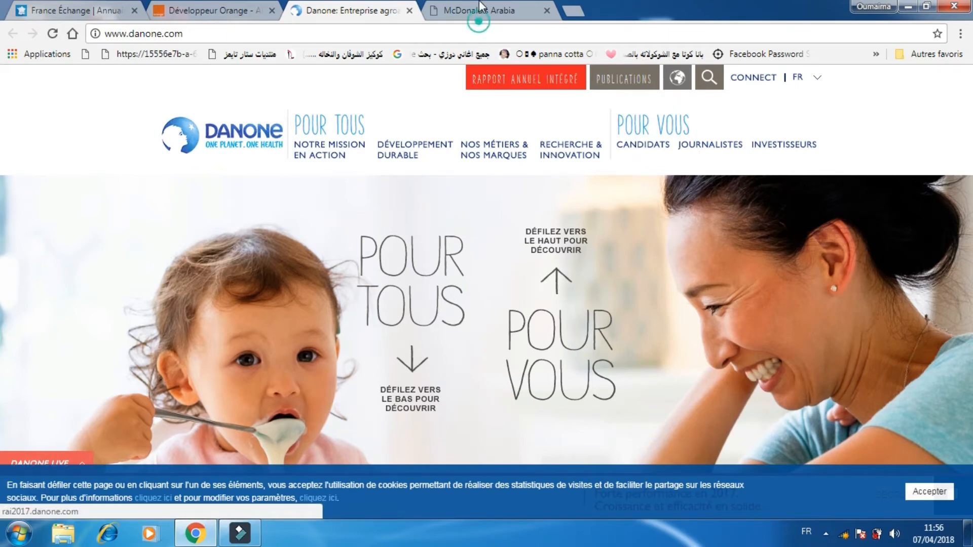
left_click(456, 18)
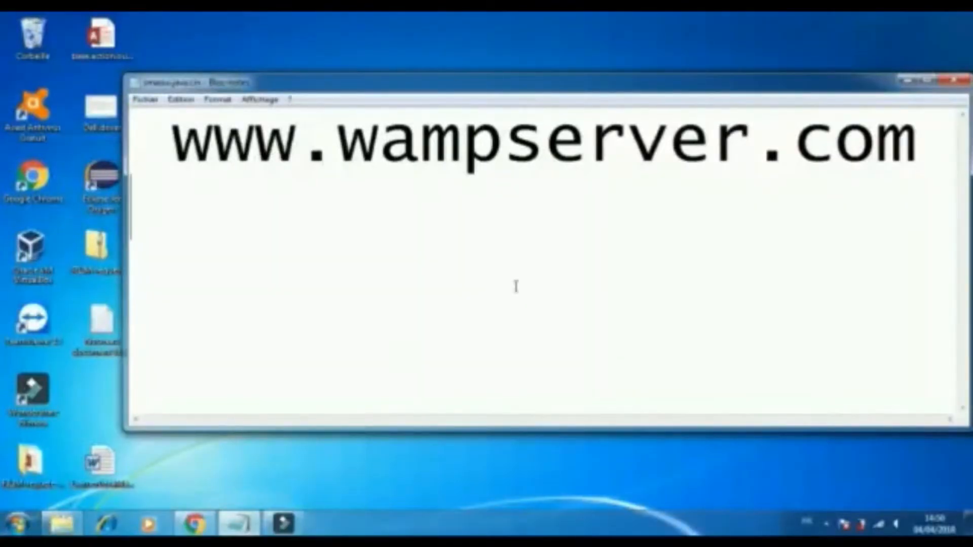
left_click_drag(833, 144, 461, 179)
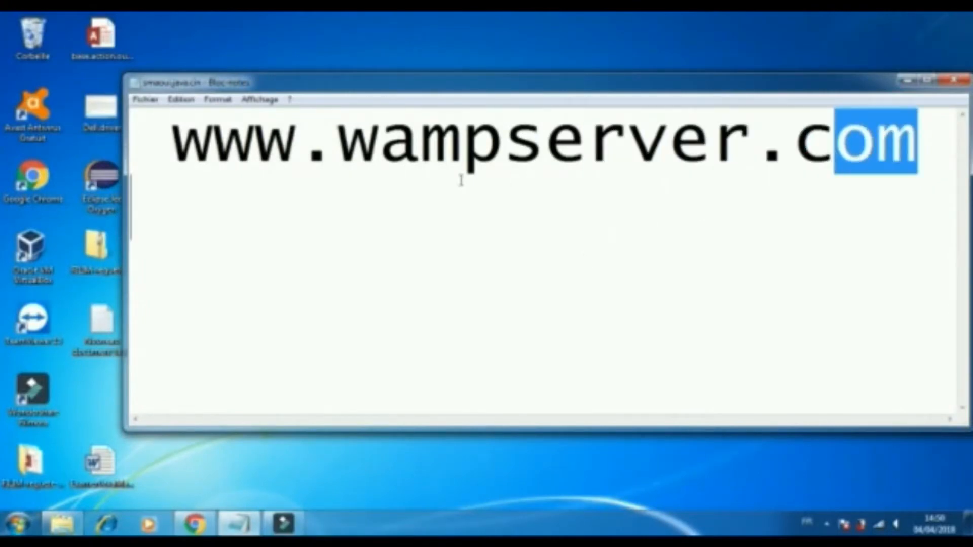
double_click(941, 128)
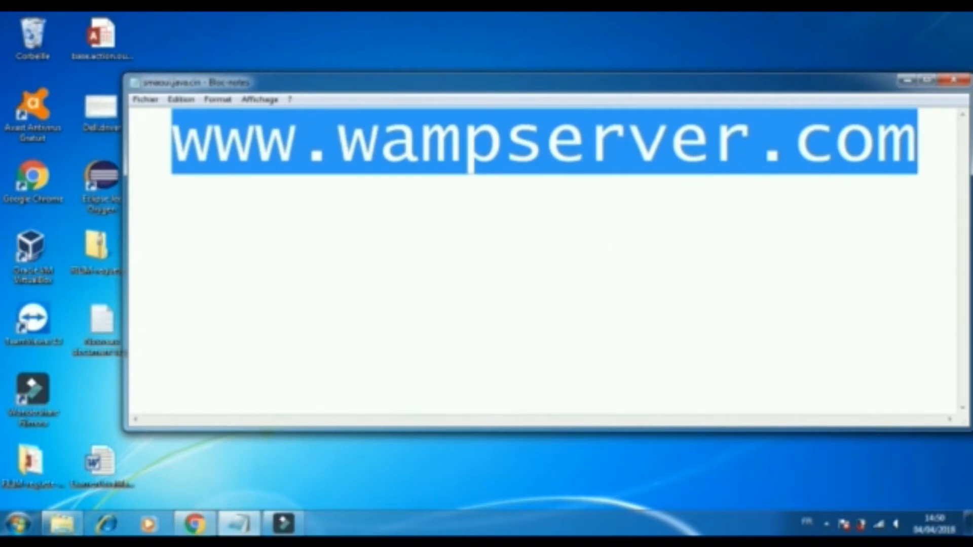
left_click(195, 523)
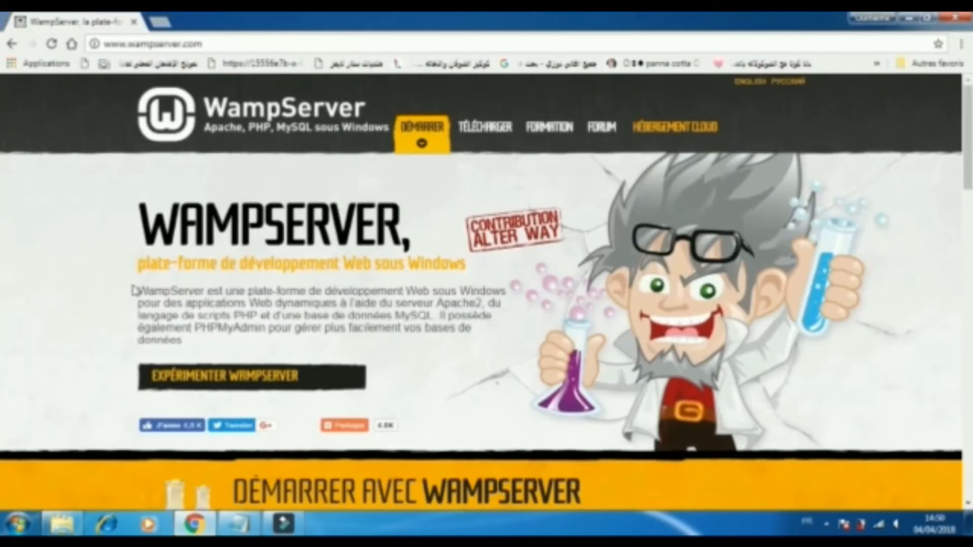
left_click_drag(205, 44, 95, 54)
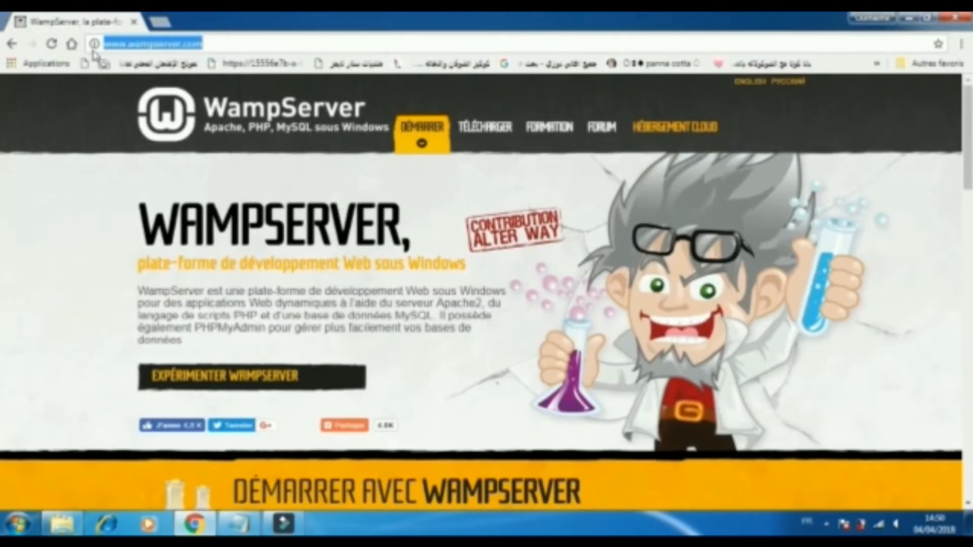
Open the Télécharger section and read about the 32 and 64 bit versions.
left_click(488, 138)
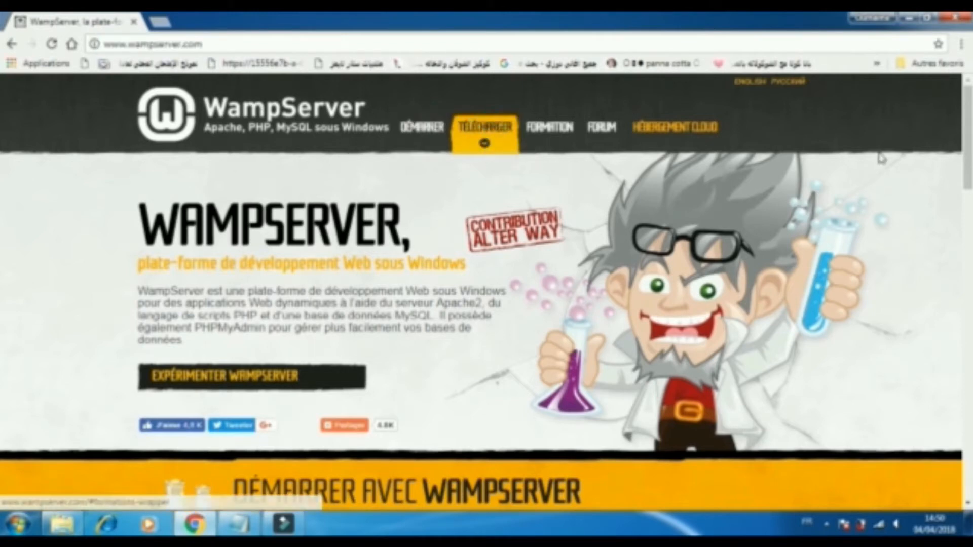
left_click_drag(967, 133, 961, 305)
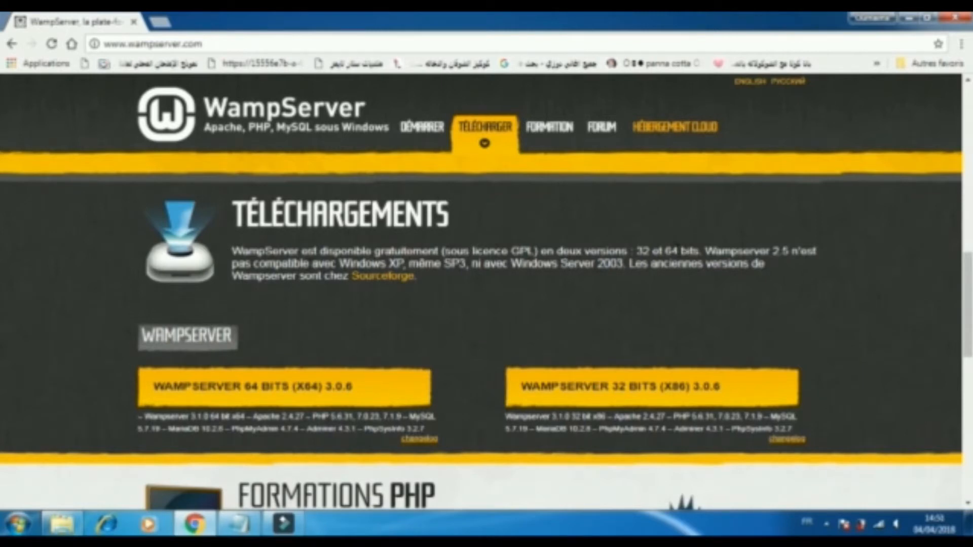
double_click(672, 251)
double_click(642, 251)
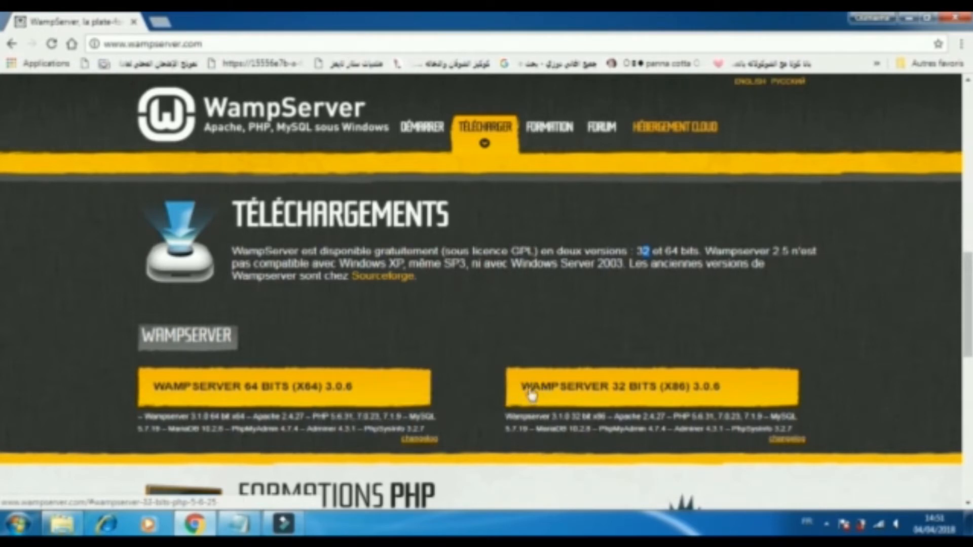
Choose WAMPSERVER 32 BITS (X86) 3.0.6 and skip the form using the direct download link.
left_click(543, 377)
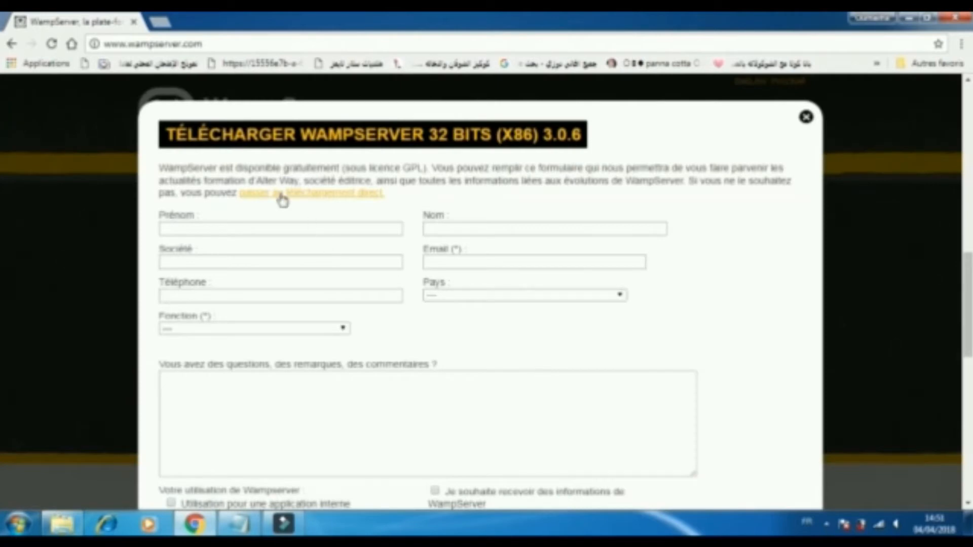
left_click(316, 193)
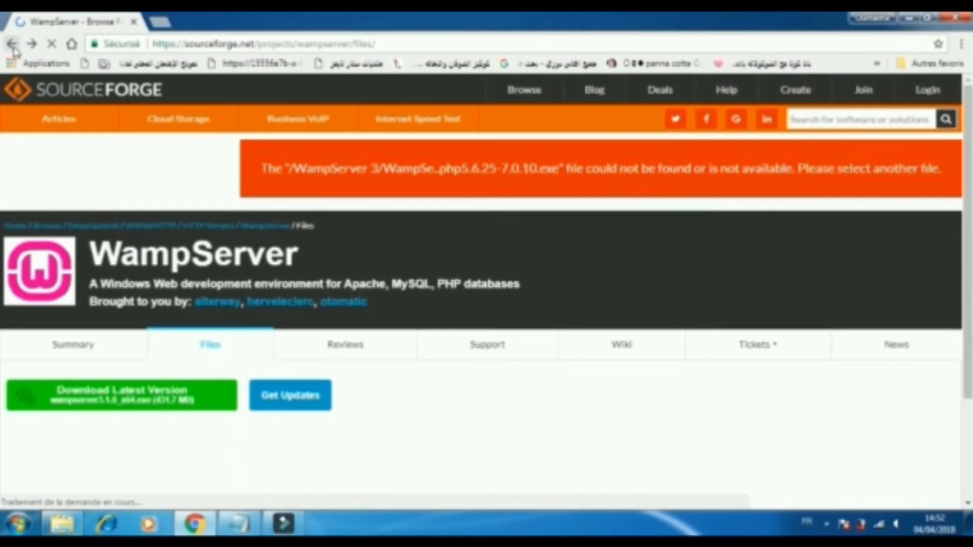
left_click(124, 392)
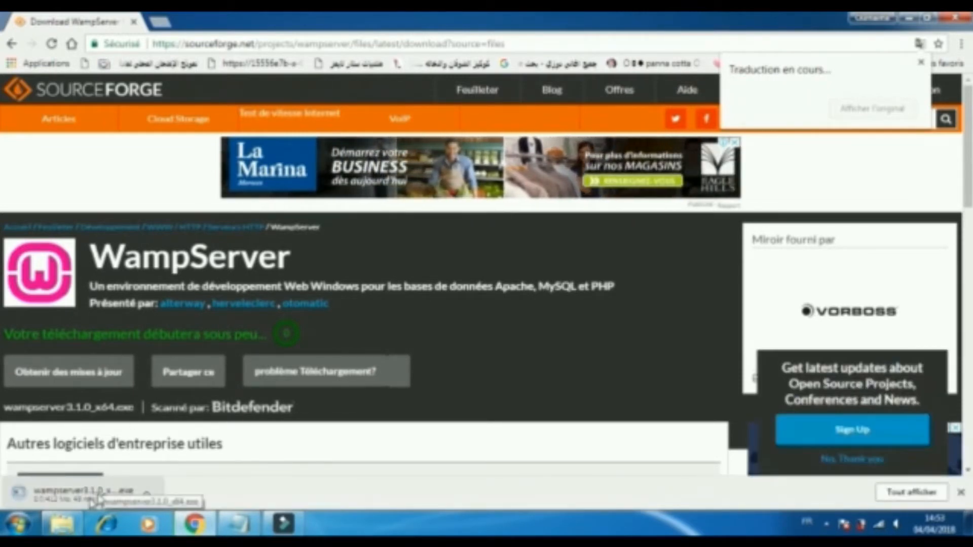
left_click(148, 493)
left_click(176, 471)
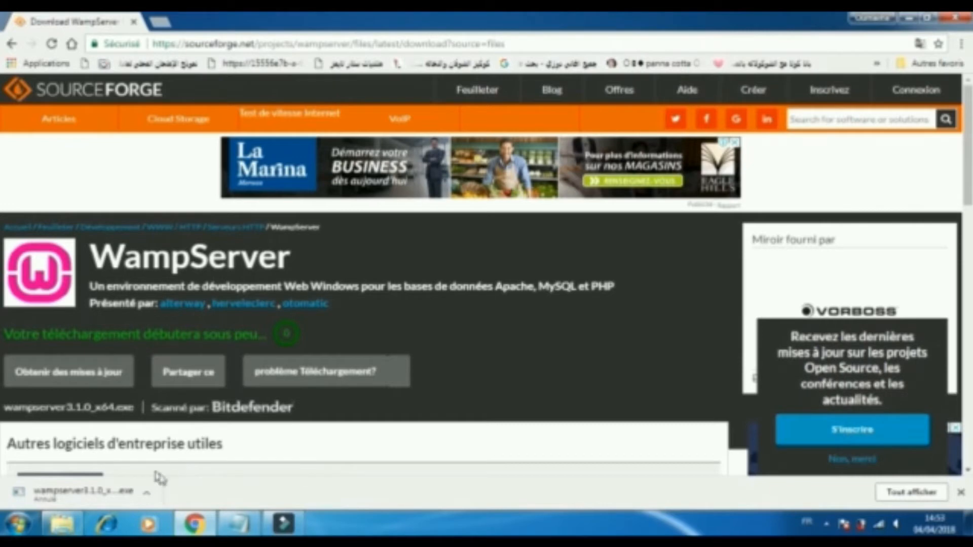
Open the Téléchargements folder and launch the wampserver_2-5_fr_27009_32 installer.
left_click(71, 525)
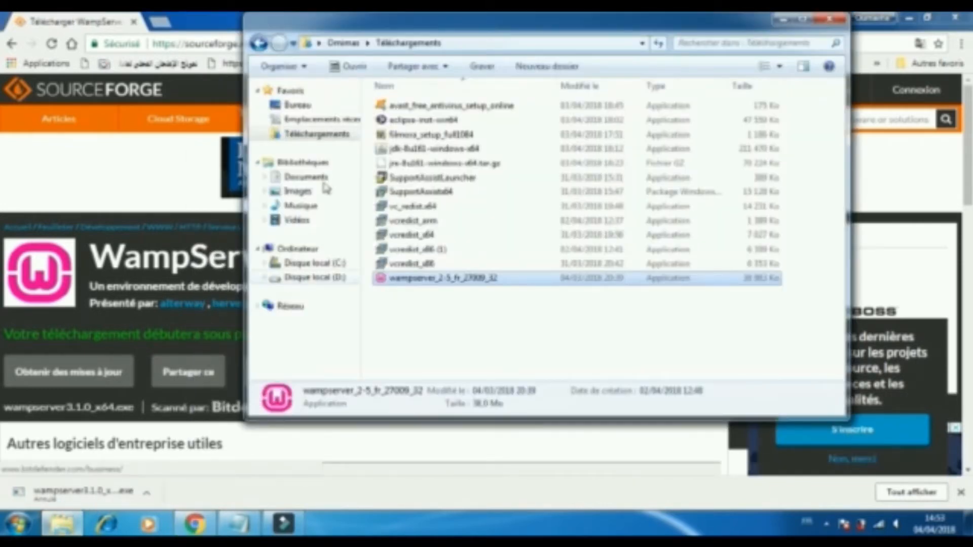
left_click(319, 134)
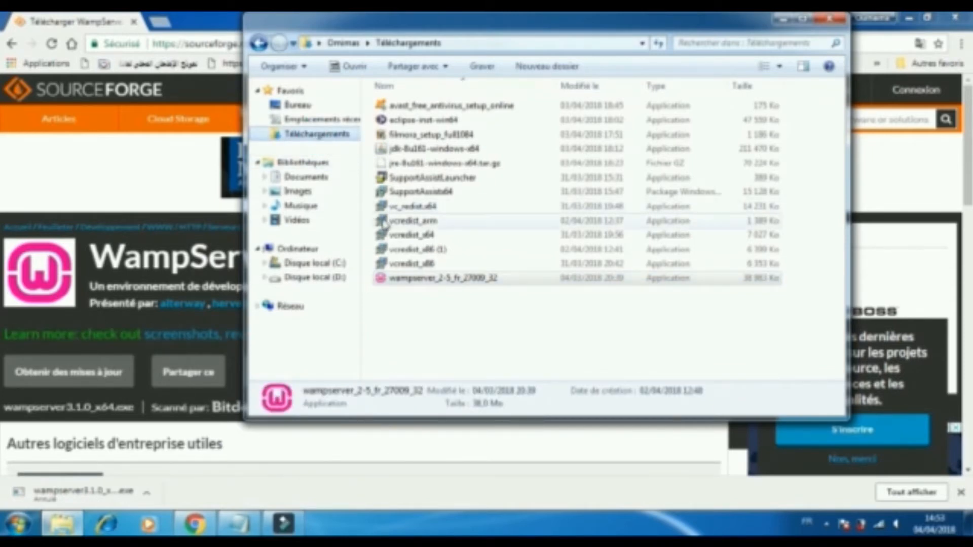
left_click(411, 279)
double_click(410, 283)
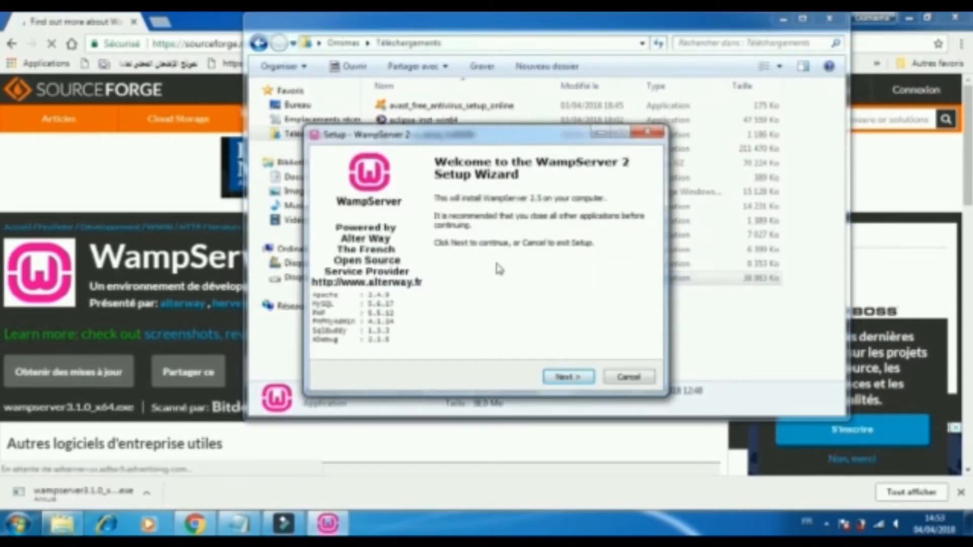
Advance past the welcome page, scroll the licence text and accept the agreement.
left_click(567, 377)
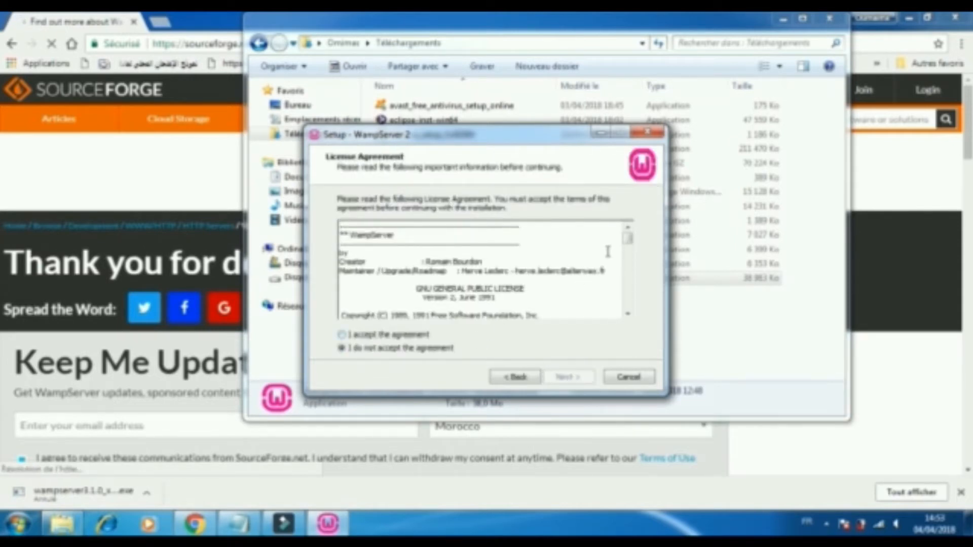
left_click_drag(629, 244, 629, 307)
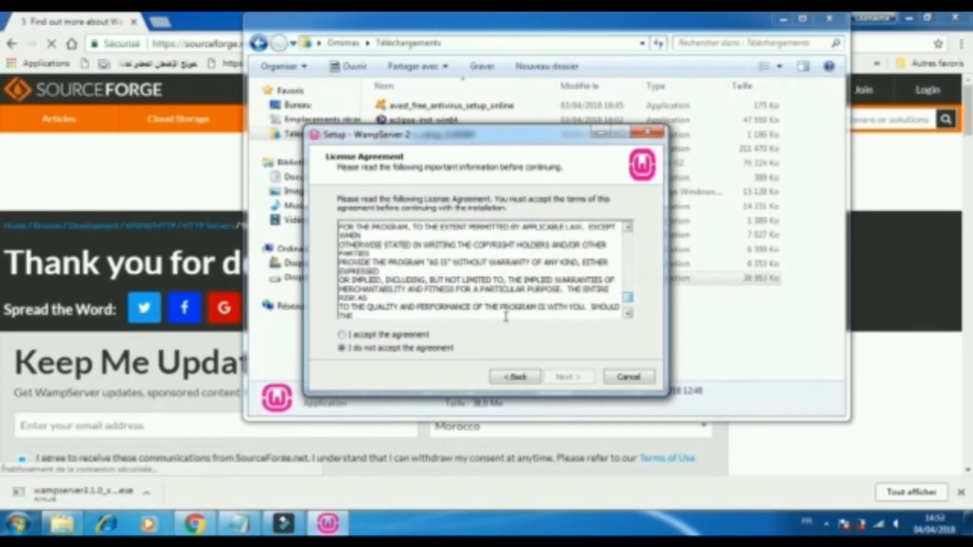
left_click(342, 335)
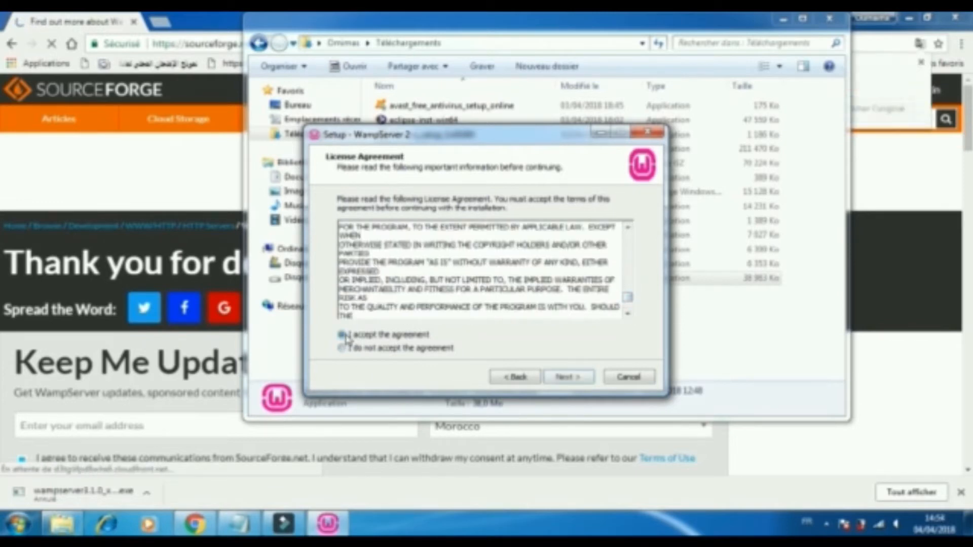
left_click(560, 377)
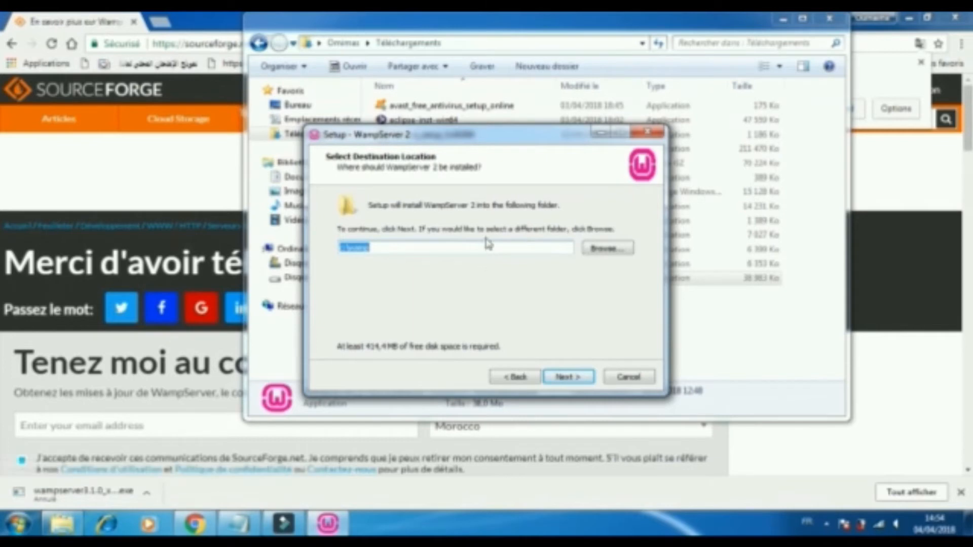
Keep the c:\wamp destination and both desktop and quick launch icons, then start the installation.
left_click(560, 378)
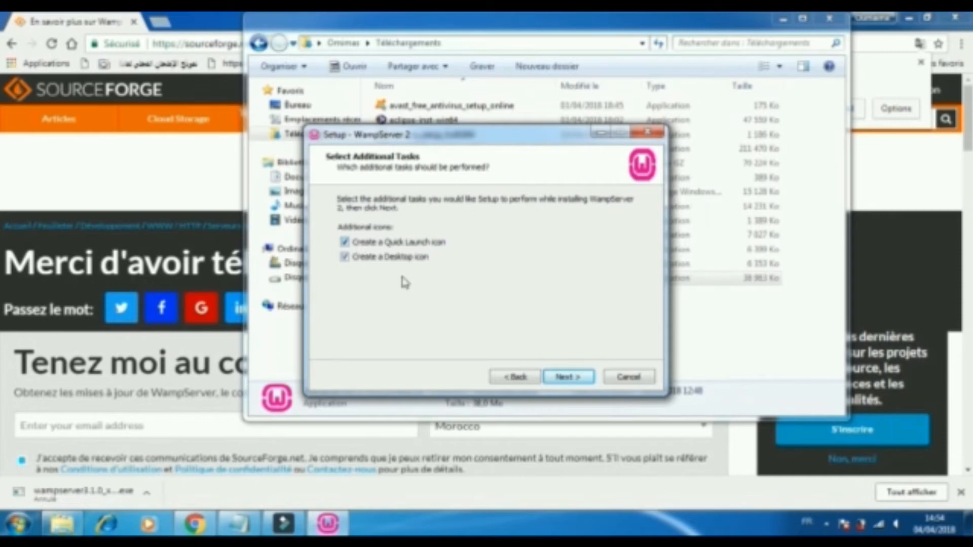
left_click(566, 377)
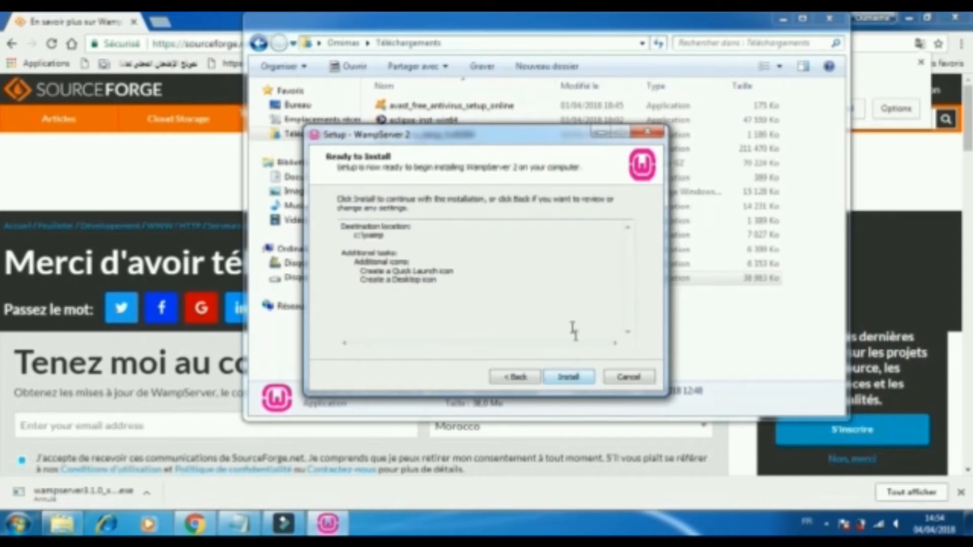
left_click(575, 378)
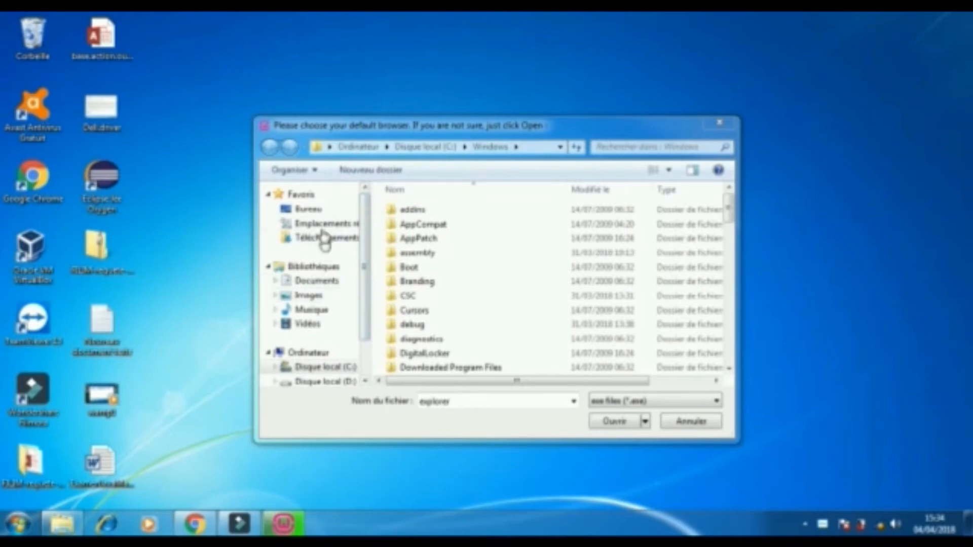
Choose Google Chrome from the desktop as the default browser.
left_click(311, 209)
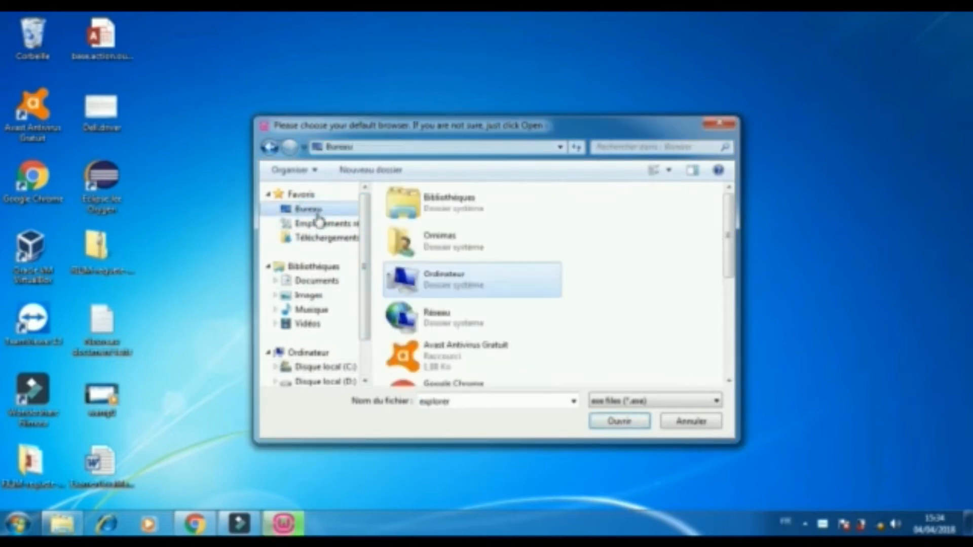
left_click_drag(728, 244, 699, 284)
left_click(452, 265)
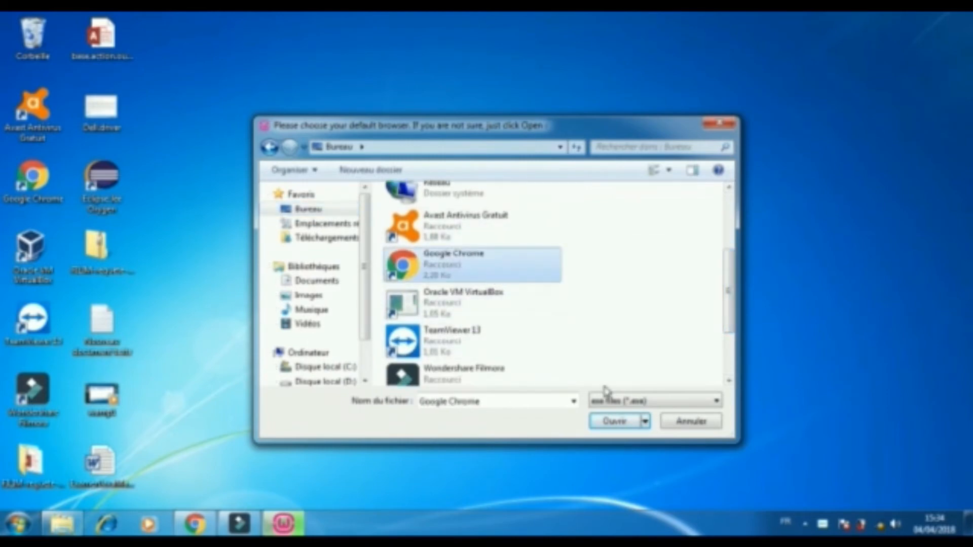
left_click(614, 422)
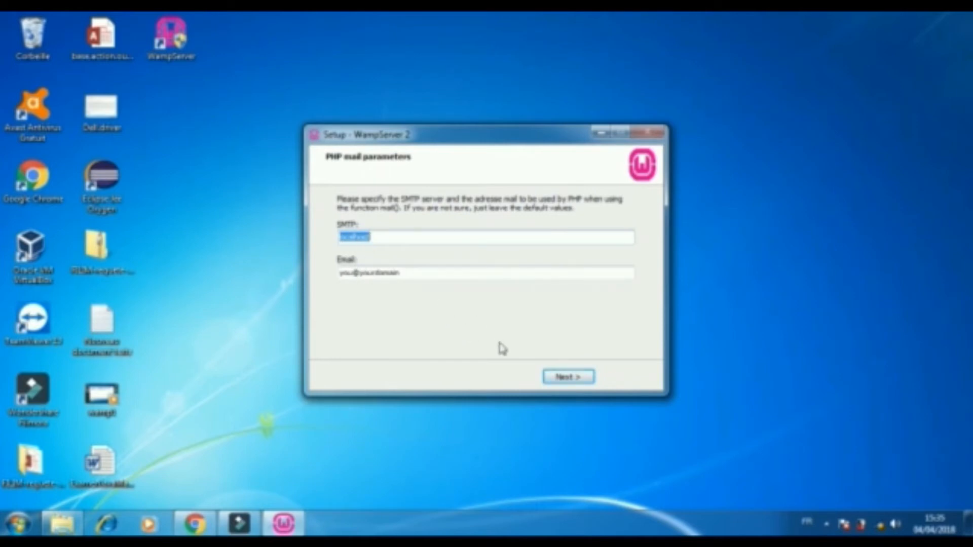
Keep the default PHP mail parameters and finish the setup with WampServer set to launch.
left_click(566, 378)
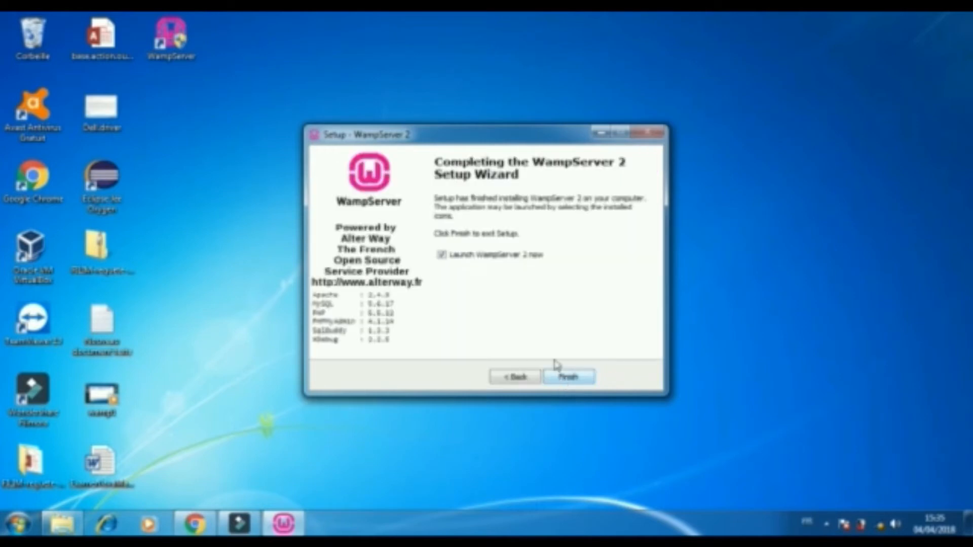
left_click(567, 377)
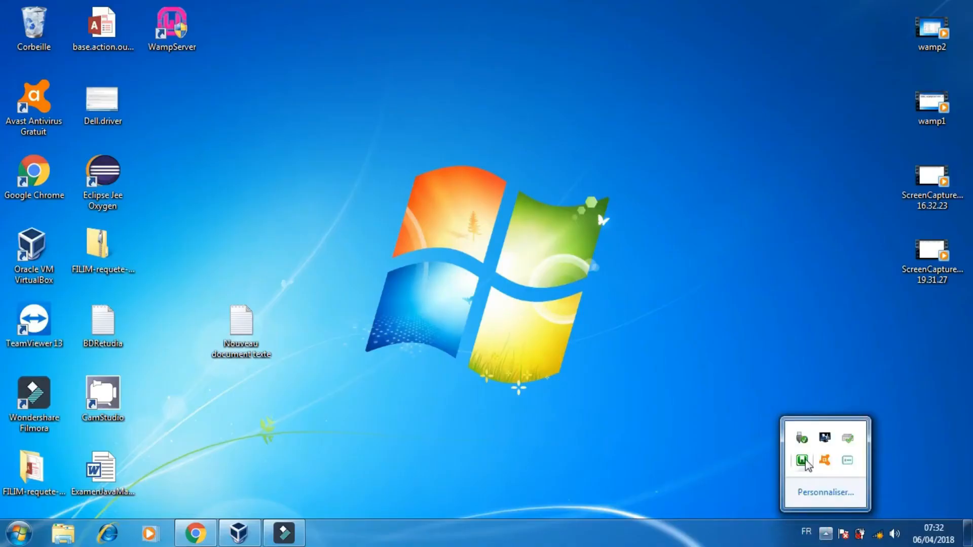
Open phpMyAdmin from the WampServer tray menu and create a new database named joomla.
left_click(803, 461)
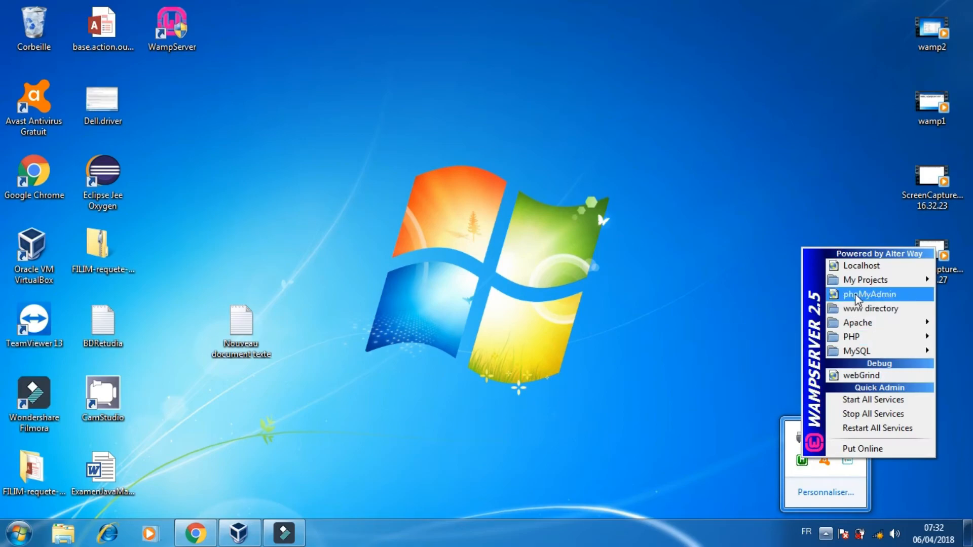
left_click(868, 292)
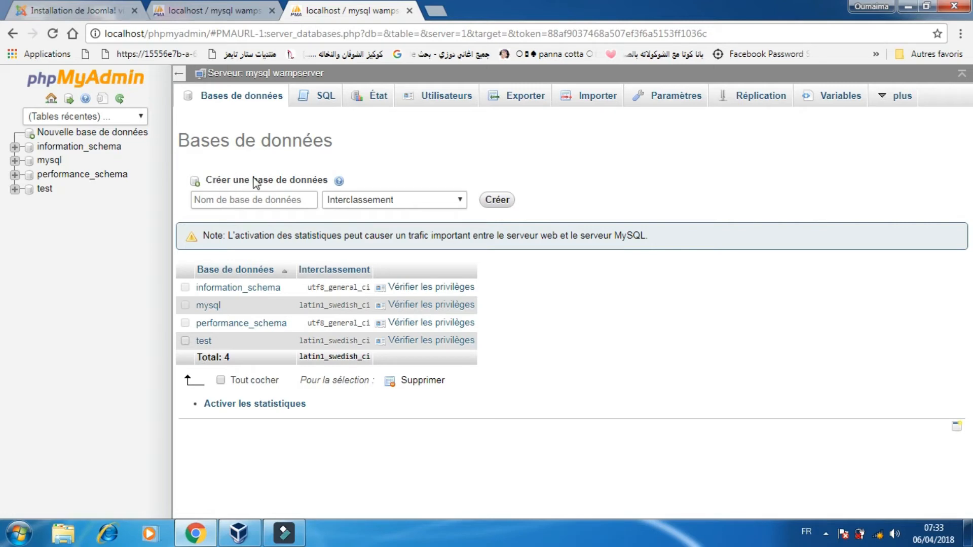
left_click_drag(330, 180, 230, 201)
left_click(230, 202)
type("la")
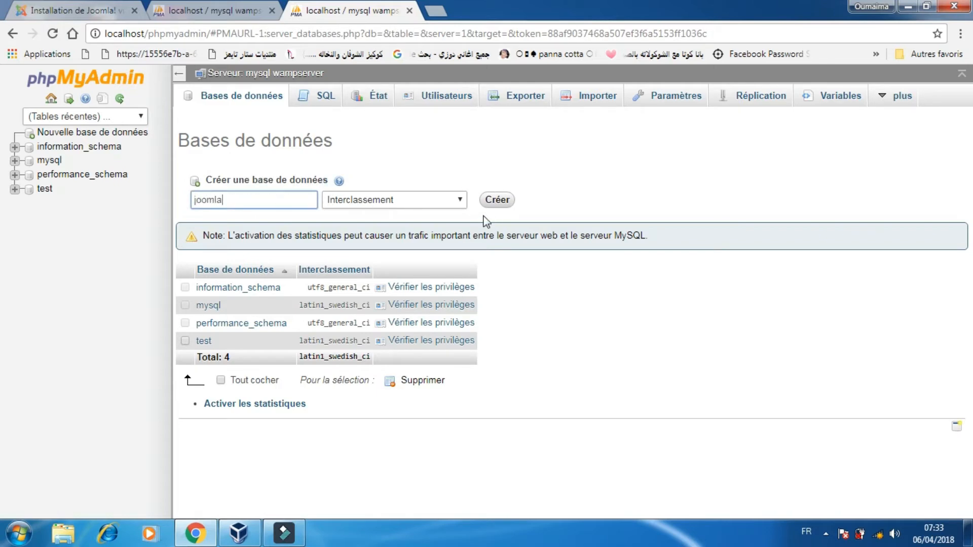
left_click(498, 202)
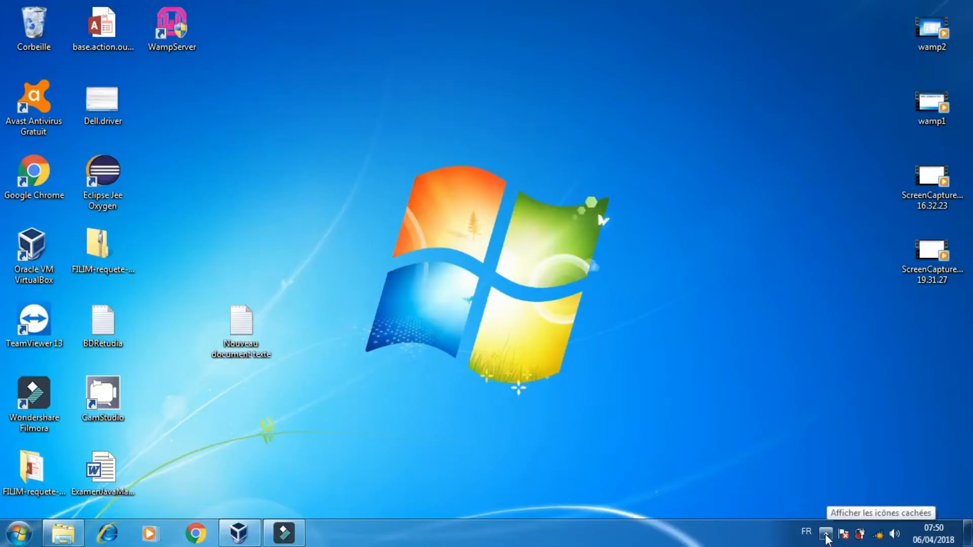
Open the Localhost home page from the WampServer tray menu.
left_click(825, 535)
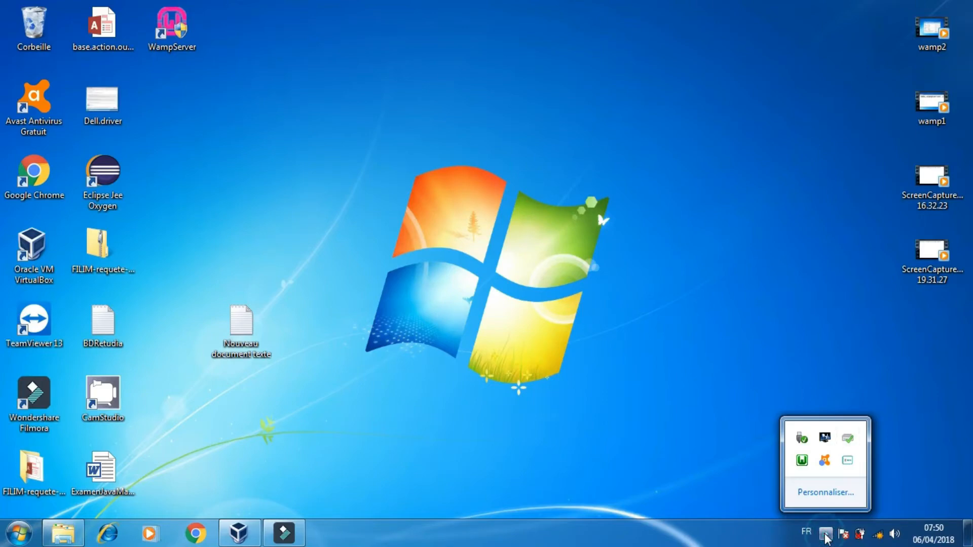
left_click(801, 461)
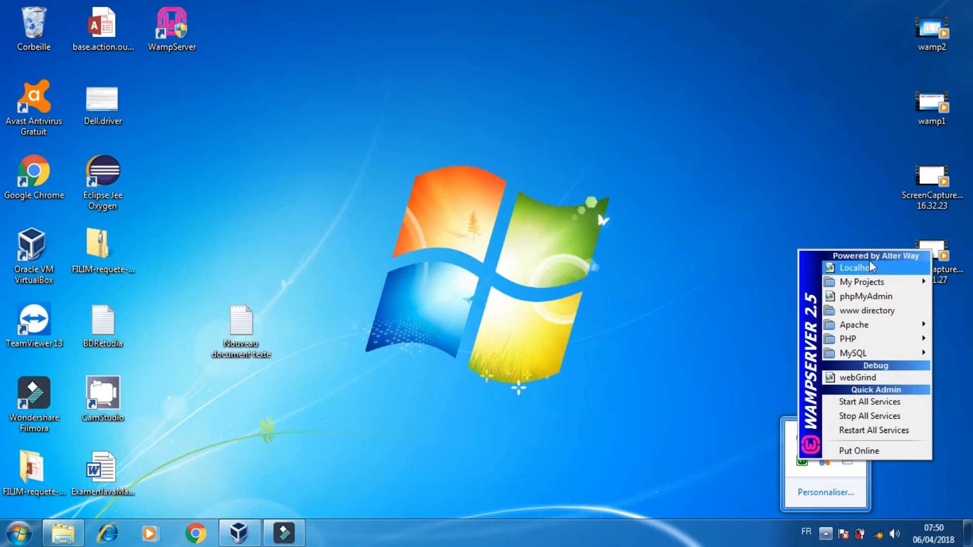
left_click(867, 267)
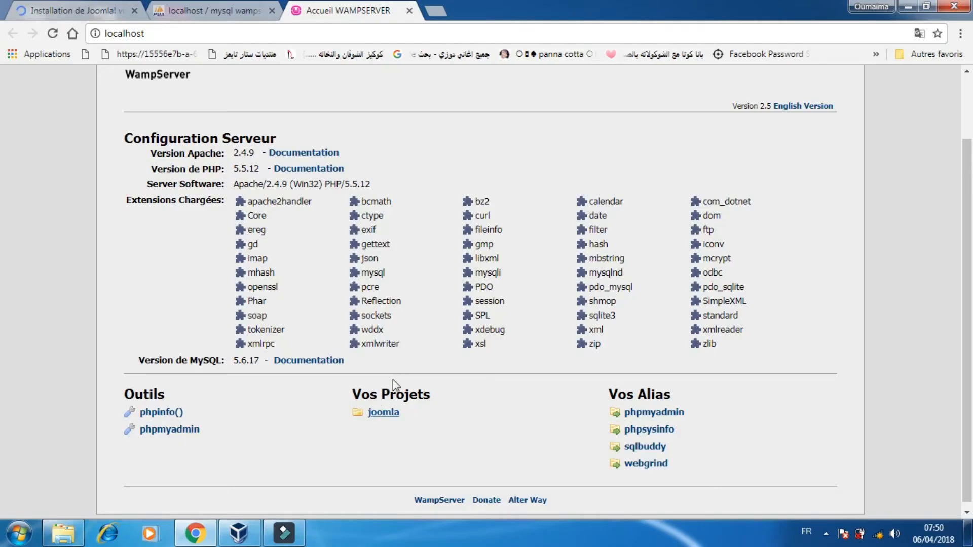
Navigate the browser to localhost/joomla to start the Joomla web installer.
left_click(266, 35)
left_click(202, 35)
type("/")
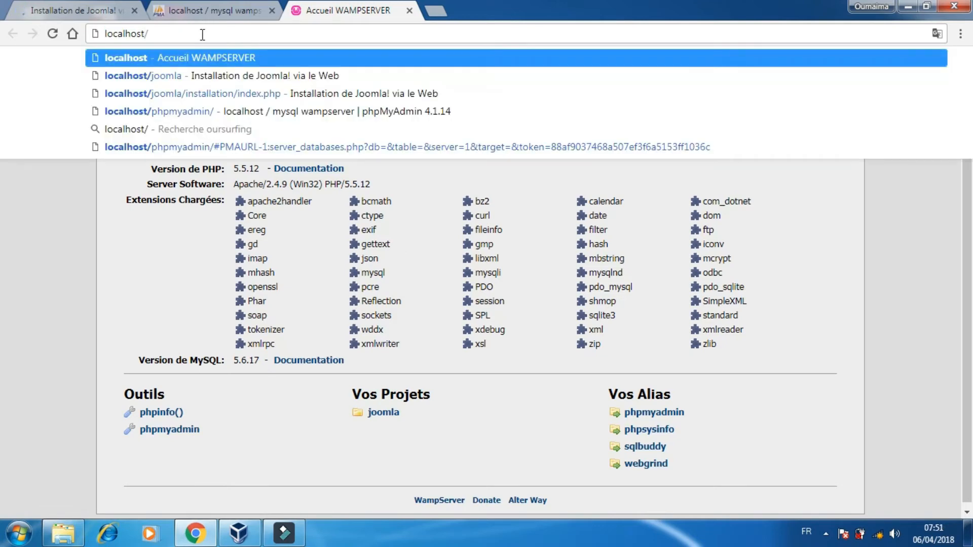
type("jomla")
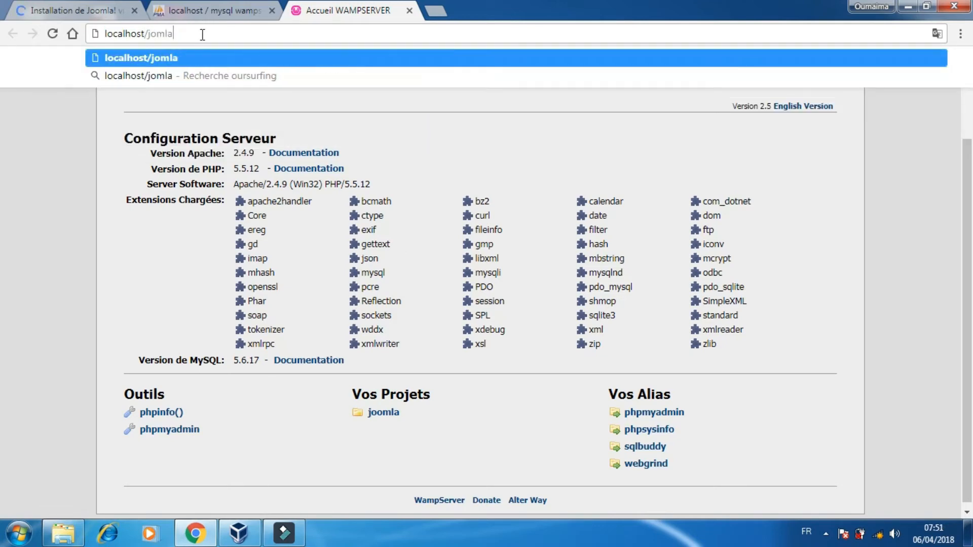
left_click(157, 33)
type("o")
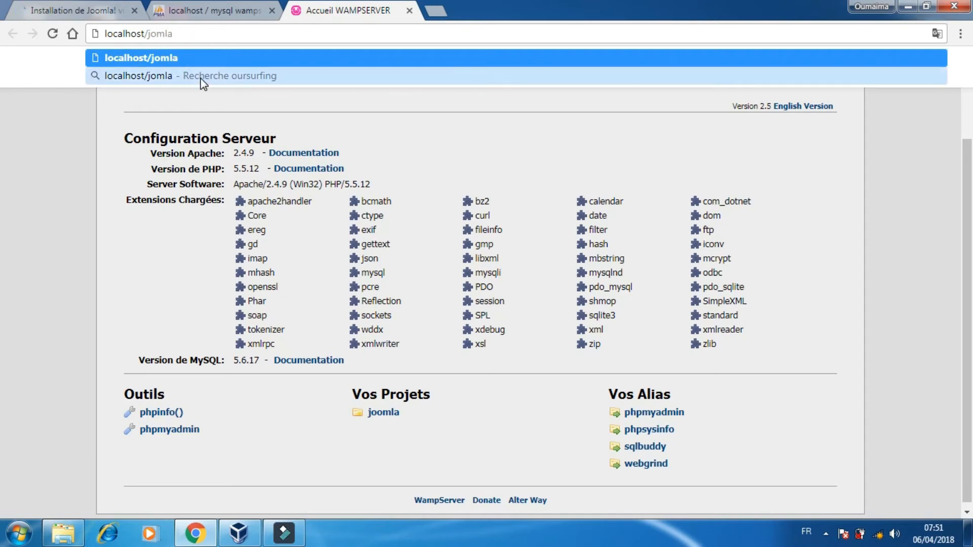
left_click(202, 82)
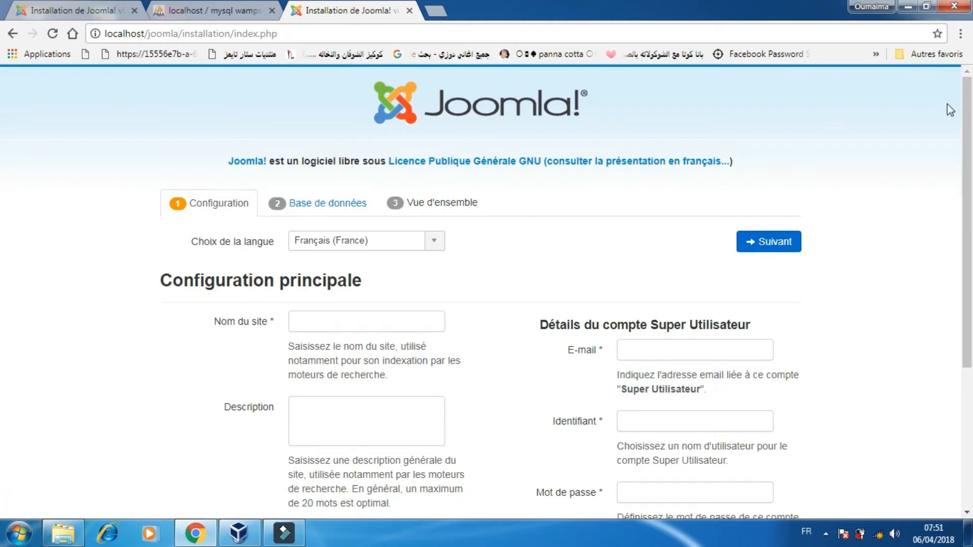
Enter mon site as the site name in the main configuration.
scroll(2, 218, "down", 3)
scroll(2, 218, "down", 1)
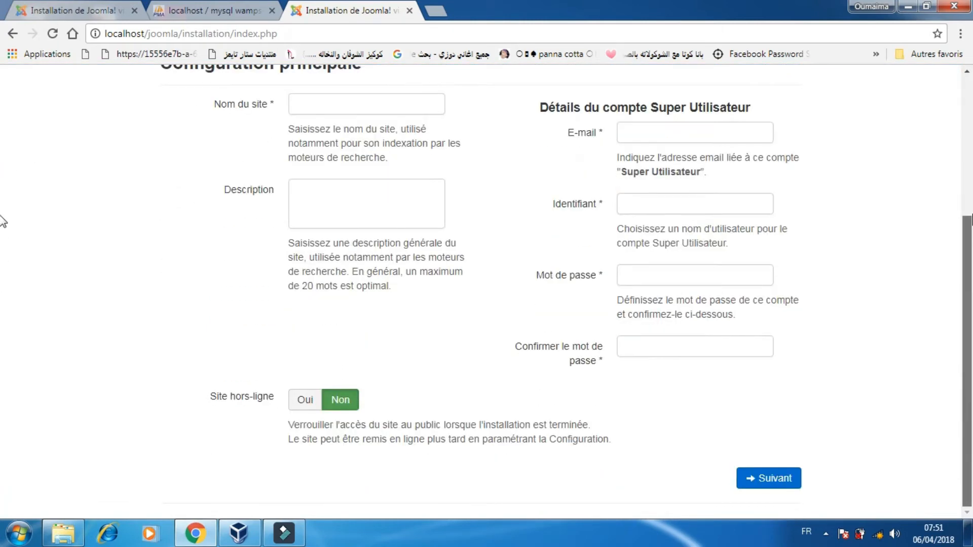
scroll(3, 233, "up", 1)
scroll(2, 234, "down", 1)
scroll(1, 212, "up", 3)
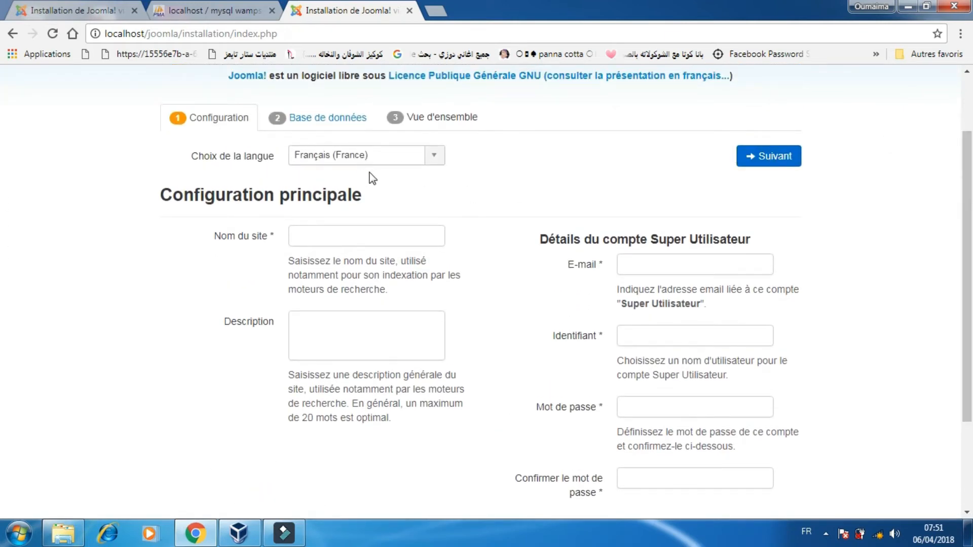
left_click(368, 237)
type("mon site")
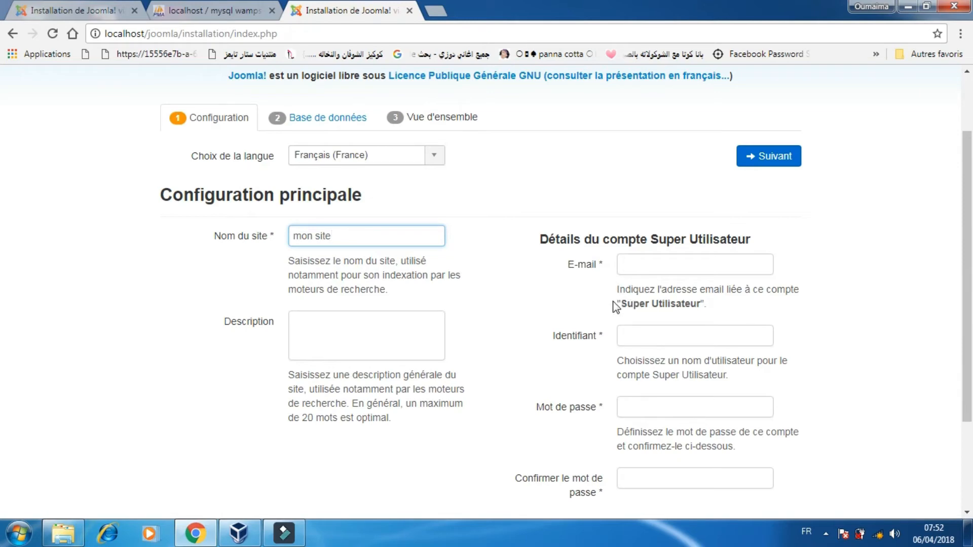
Fill in the Super User account's e-mail address.
left_click_drag(619, 304, 676, 303)
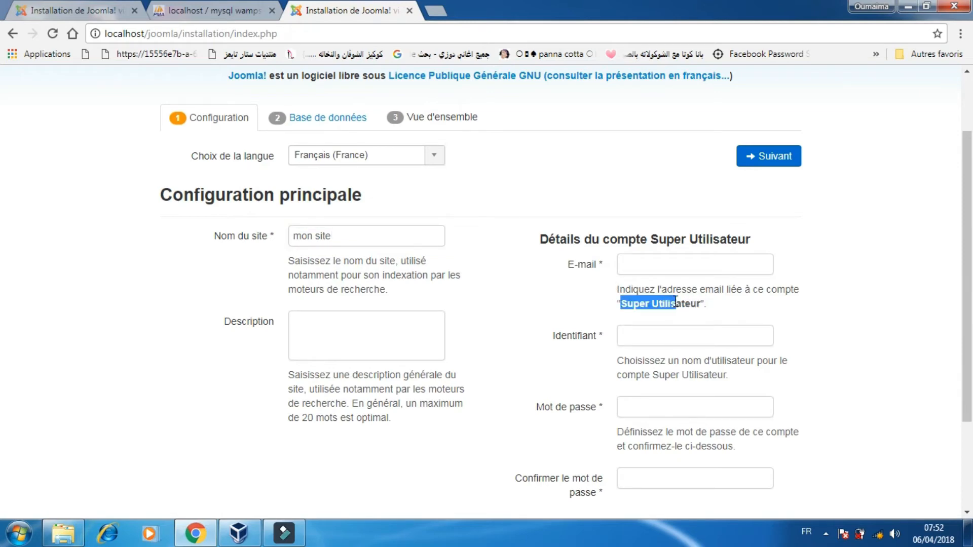
left_click(680, 263)
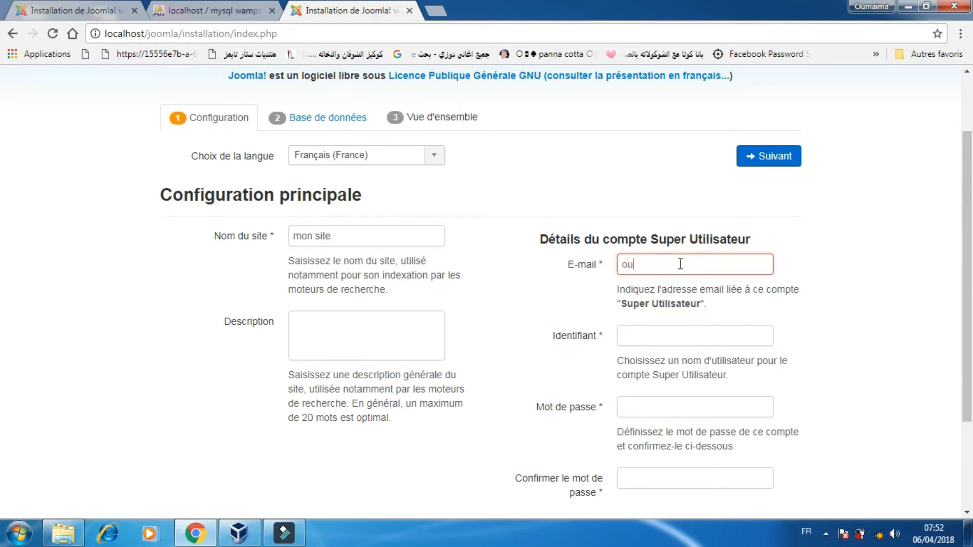
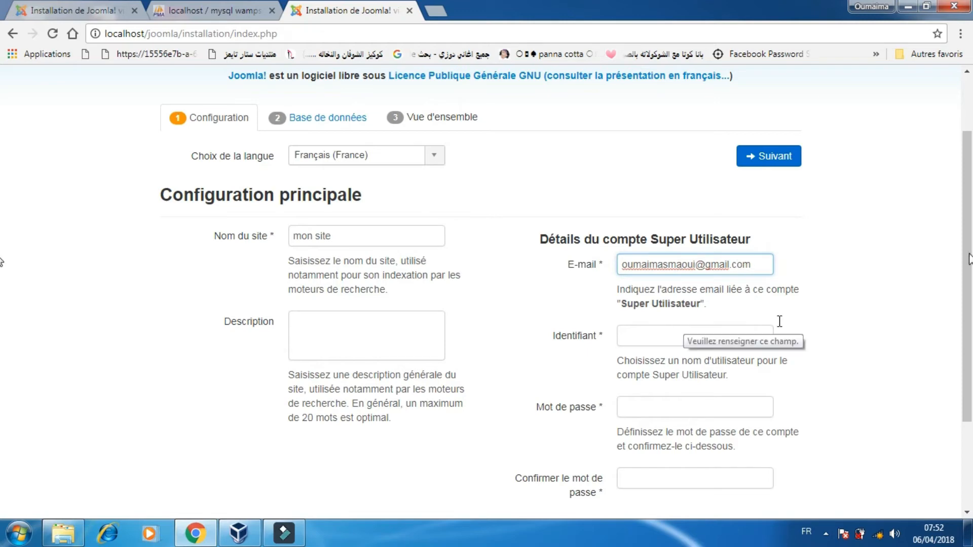
Set the Super User identifier to admin.
scroll(970, 253, "down", 2)
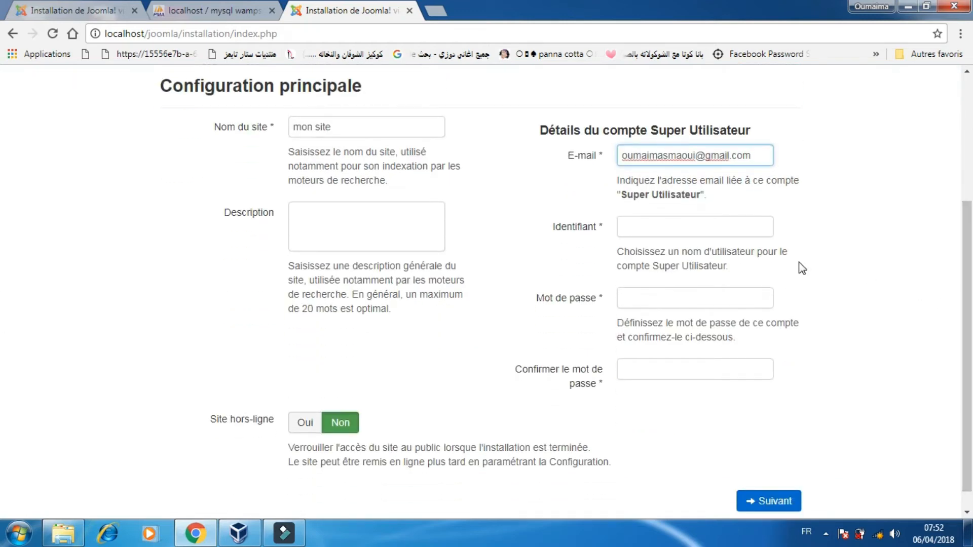
left_click(730, 223)
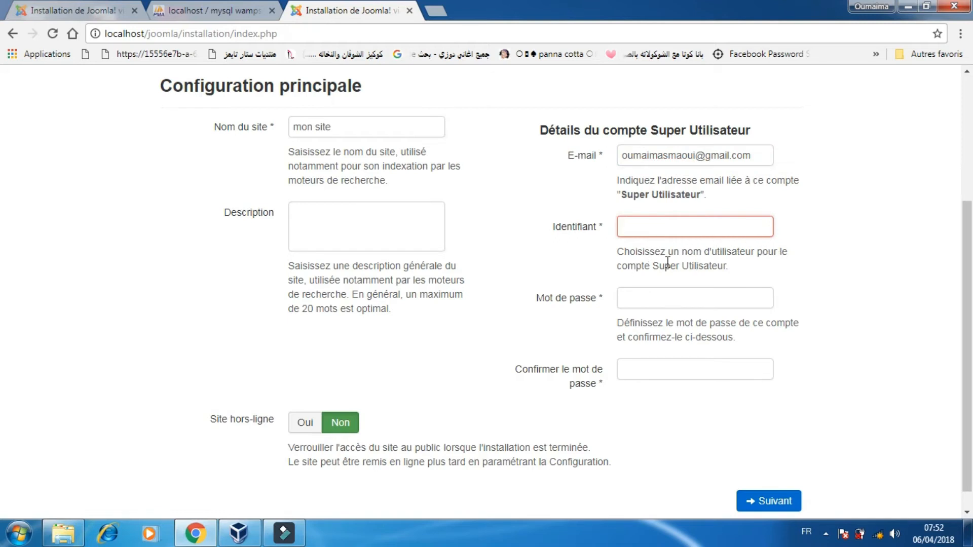
left_click_drag(651, 265, 711, 265)
left_click(698, 228)
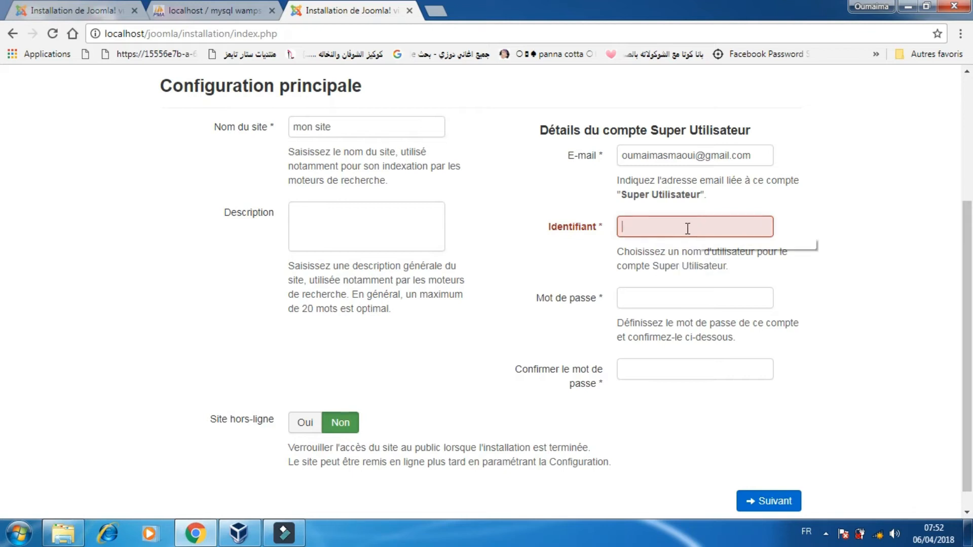
type("admin")
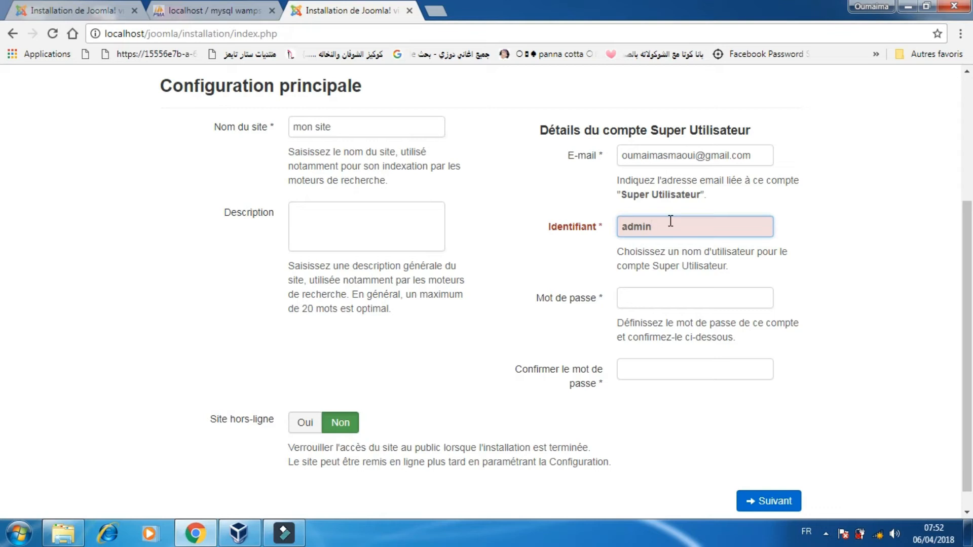
Enter the Super User password and confirm it.
left_click(667, 298)
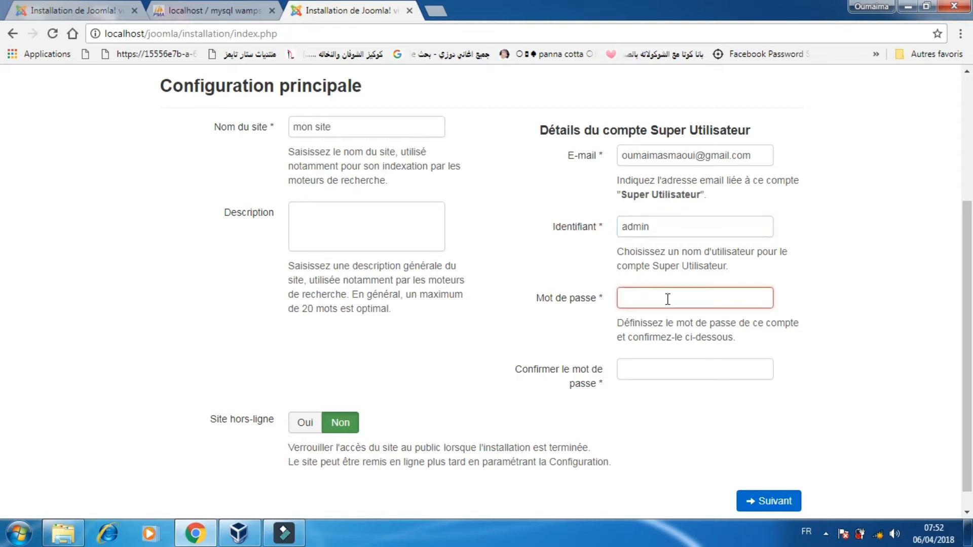
type("•••")
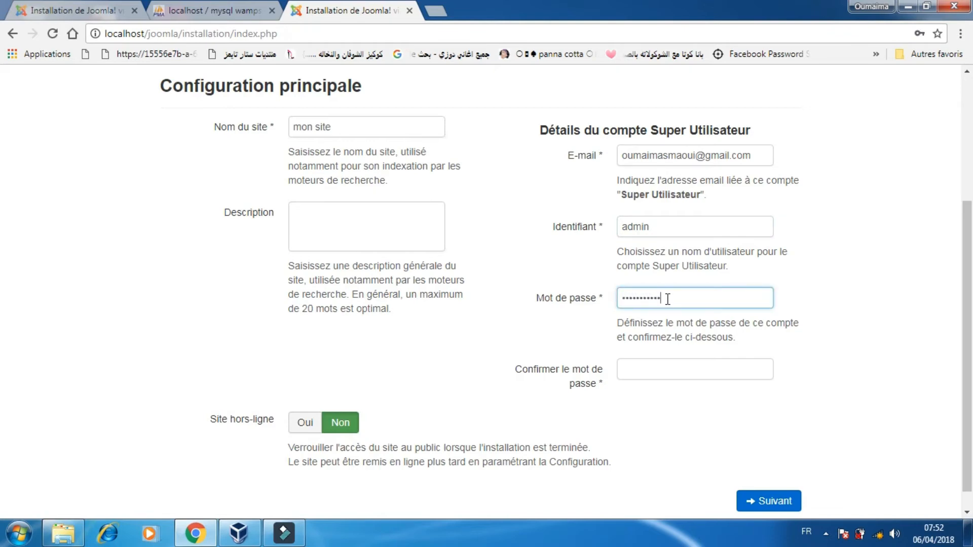
left_click(653, 362)
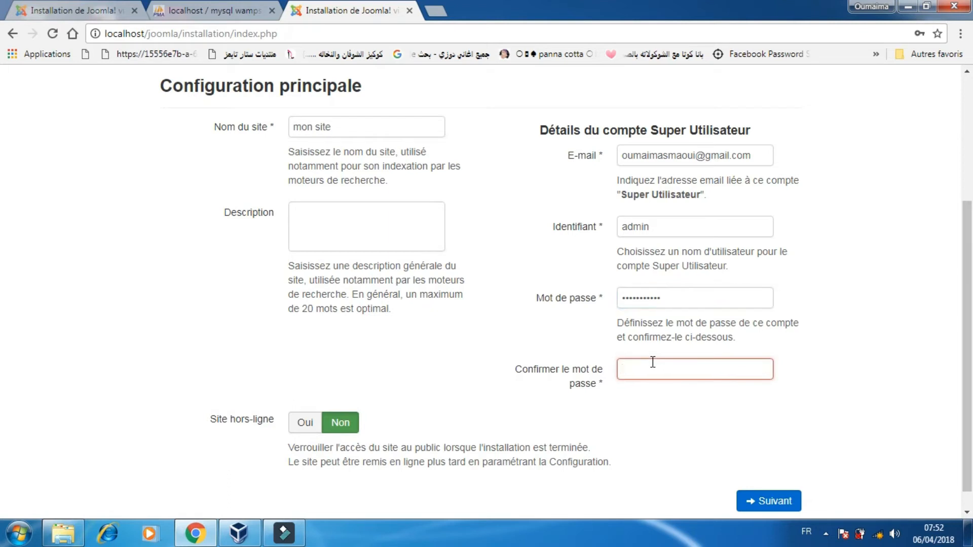
type("••")
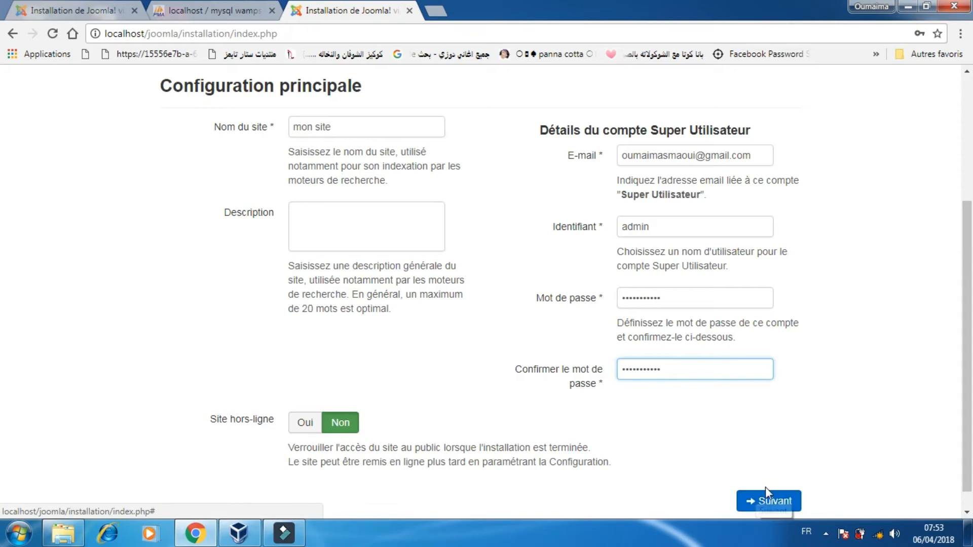
Advance to the database configuration and select MySQLi as the database type.
left_click(766, 501)
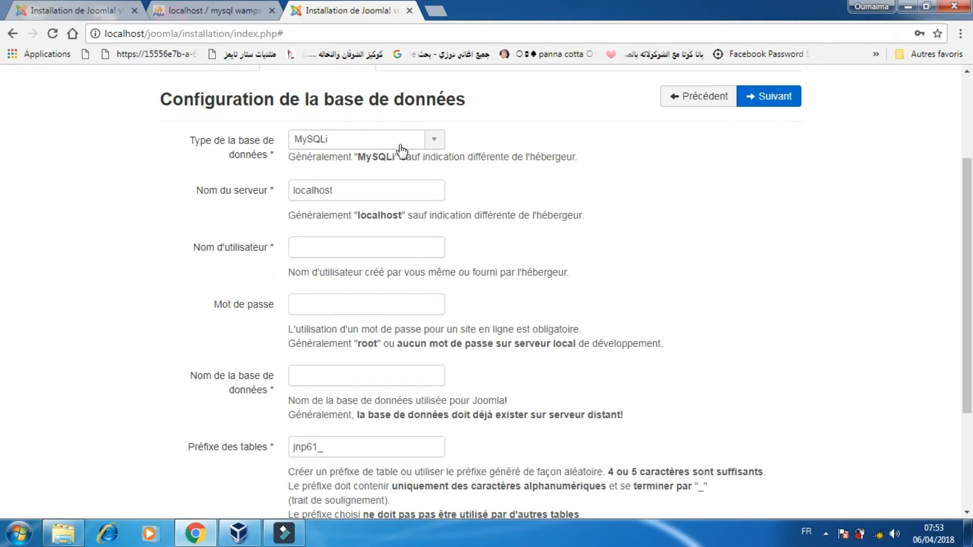
left_click(430, 149)
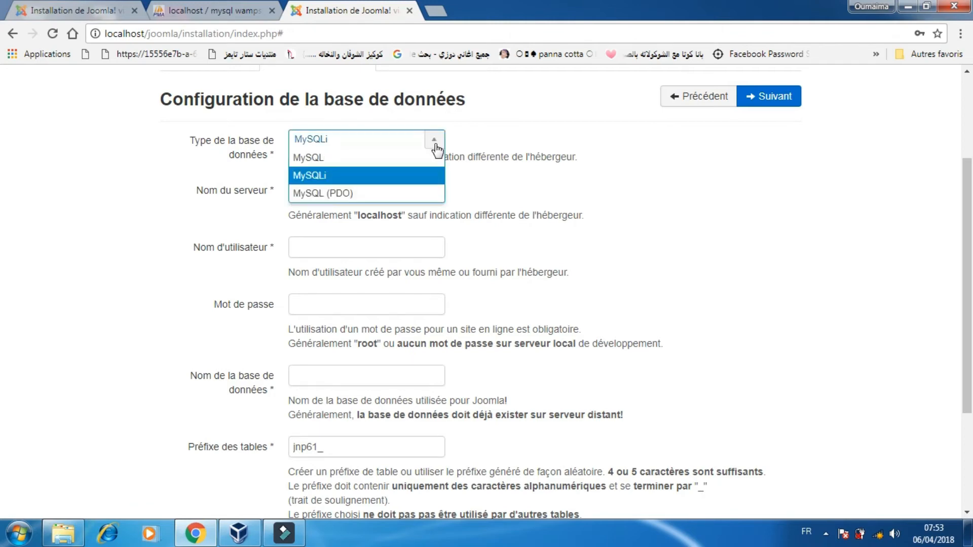
left_click(343, 178)
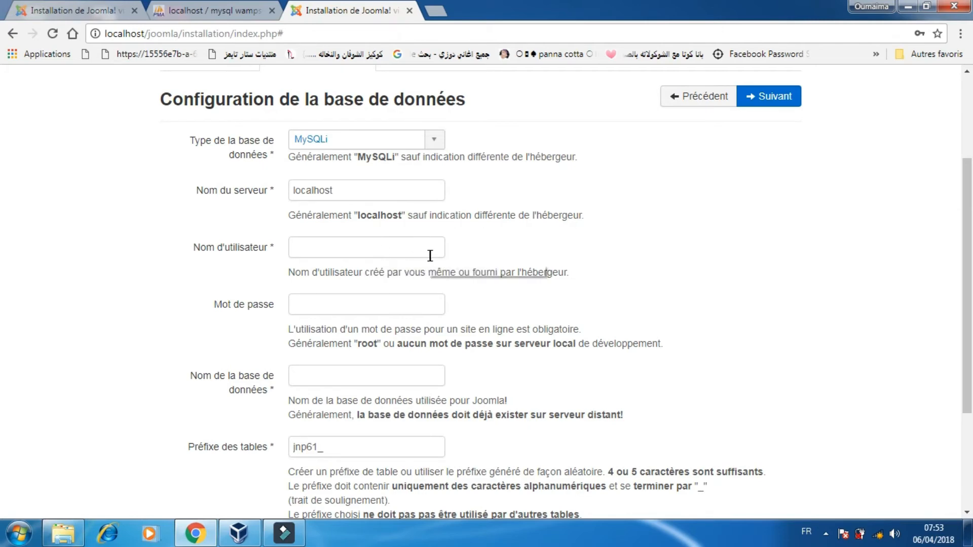
Set the database user name to root and the database name to joomla, leaving the password empty.
left_click(381, 249)
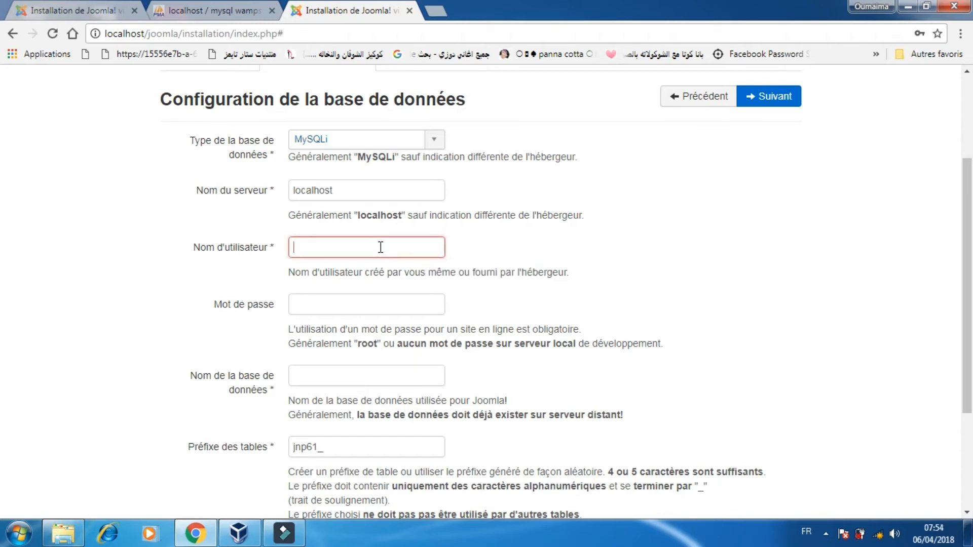
type("root")
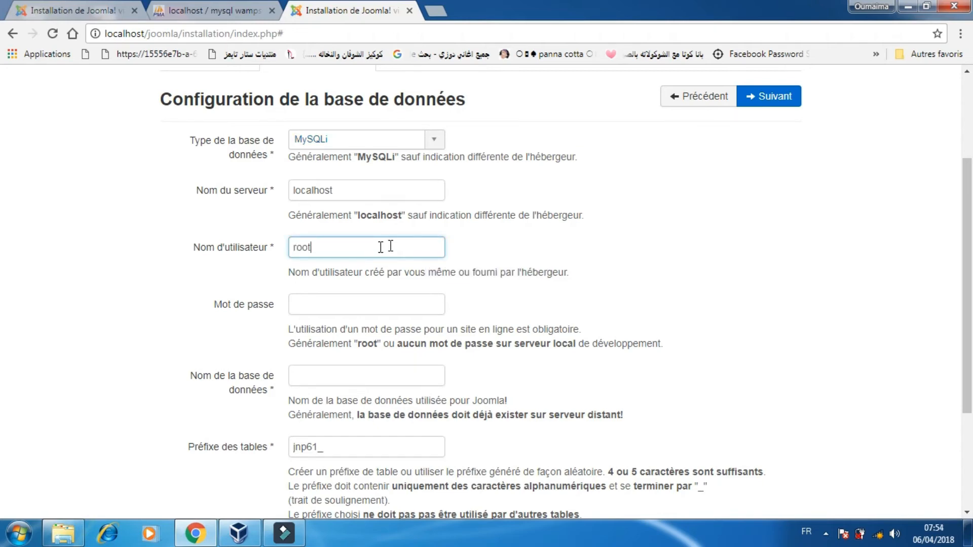
scroll(969, 233, "down", 1)
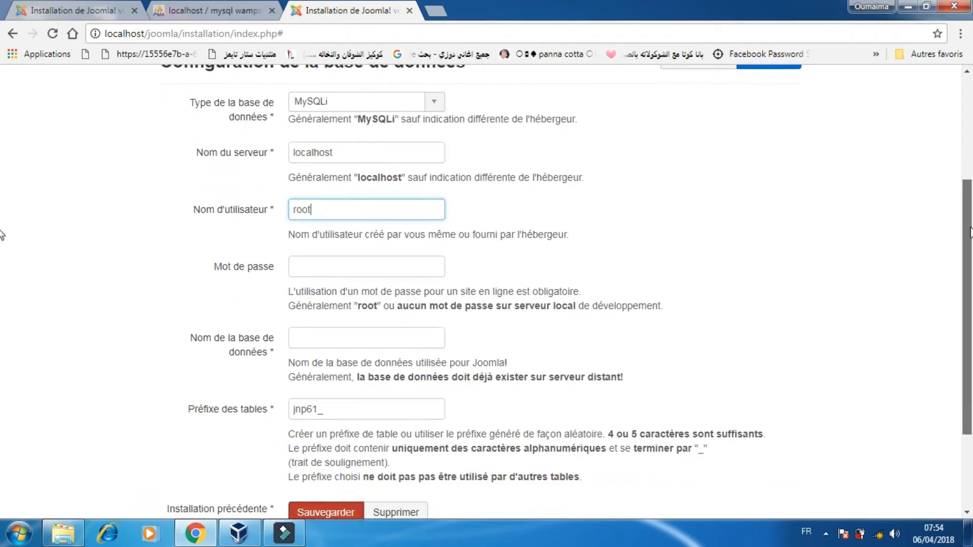
scroll(969, 233, "down", 1)
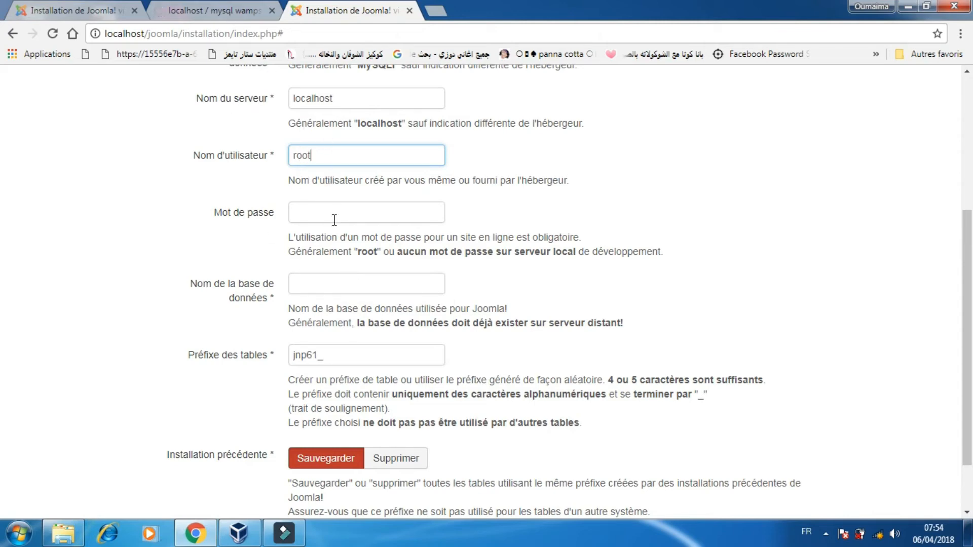
left_click(327, 278)
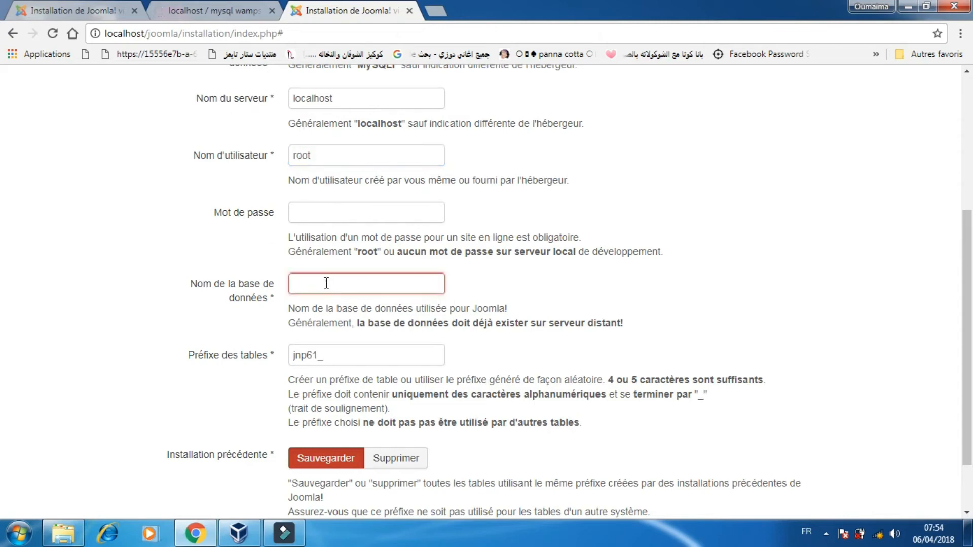
type("joomla")
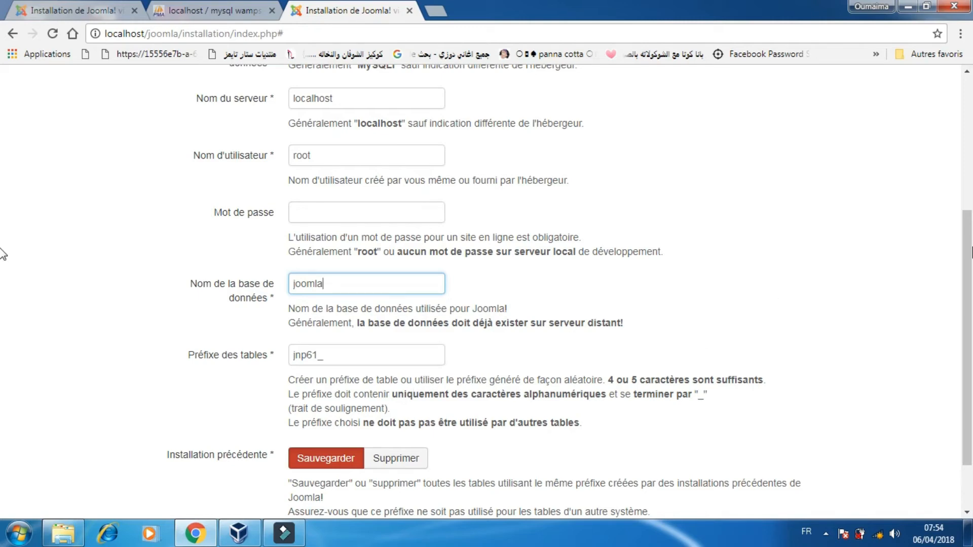
Proceed past the database settings to the overview page and launch the Joomla installation.
scroll(3, 256, "down", 1)
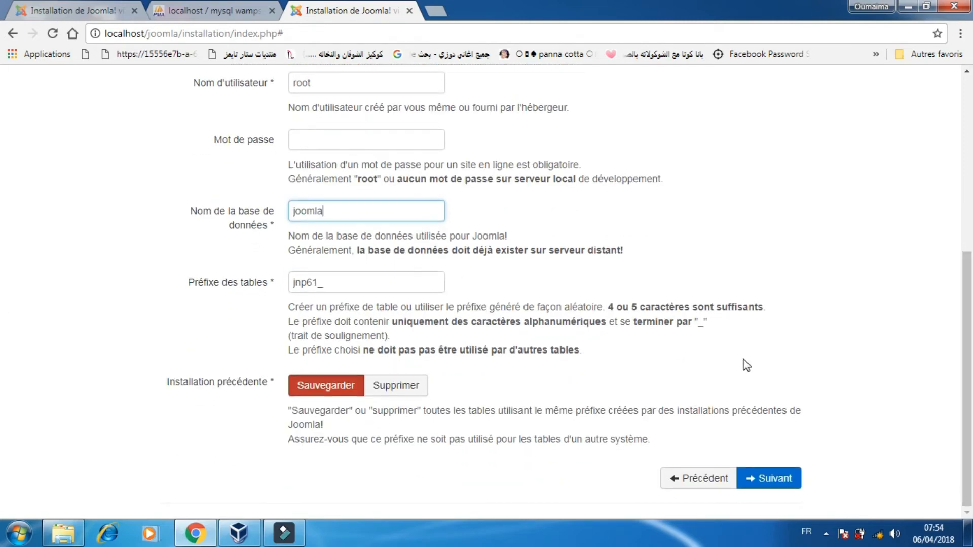
left_click(769, 481)
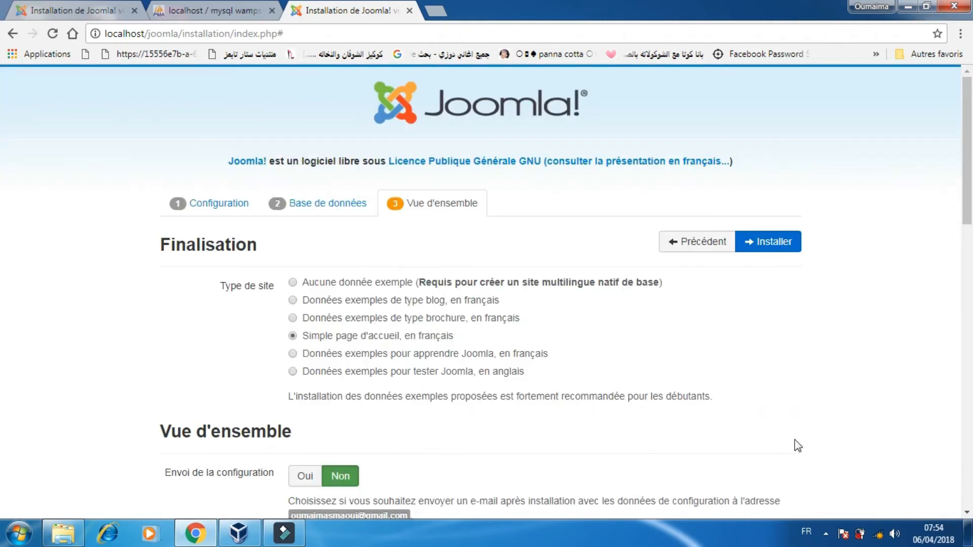
left_click_drag(969, 172, 970, 202)
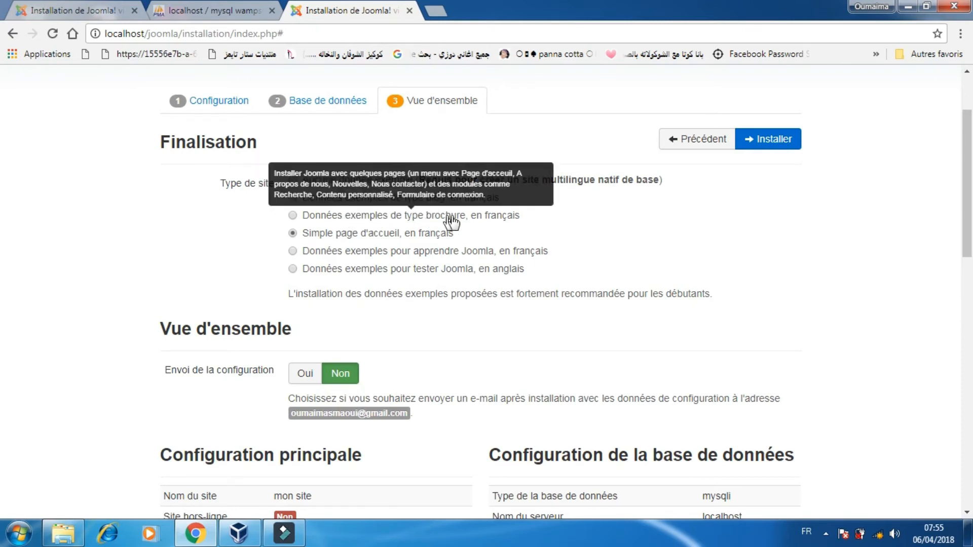
left_click_drag(966, 188, 968, 269)
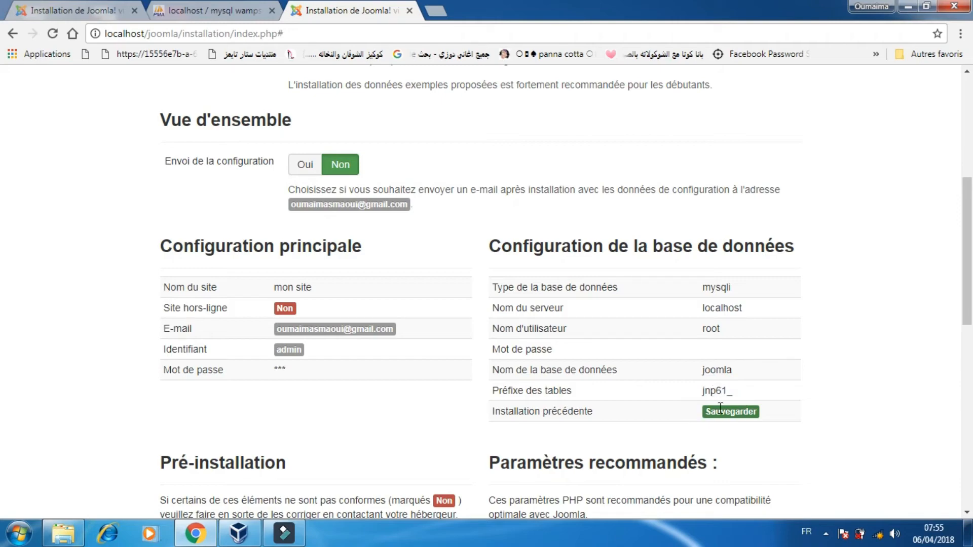
left_click_drag(966, 256, 968, 427)
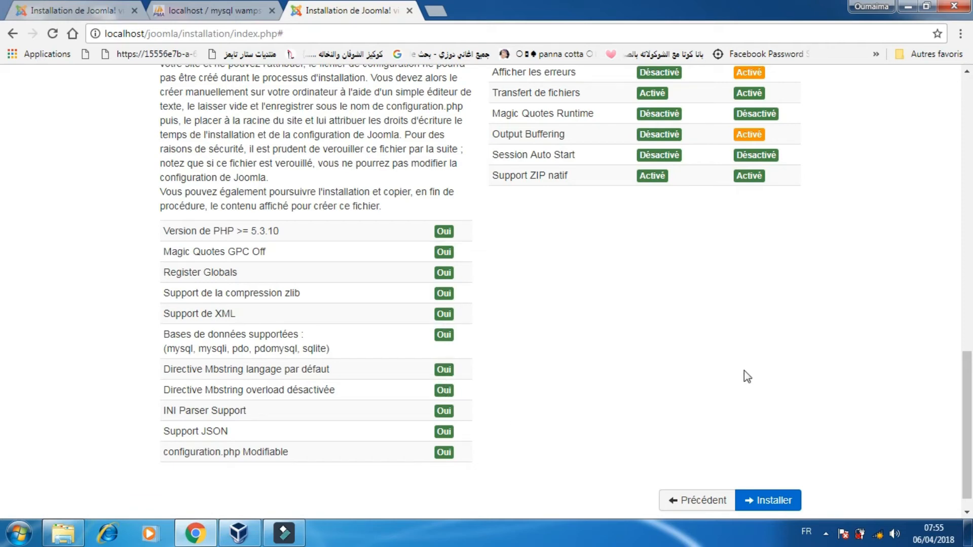
left_click_drag(967, 363, 967, 103)
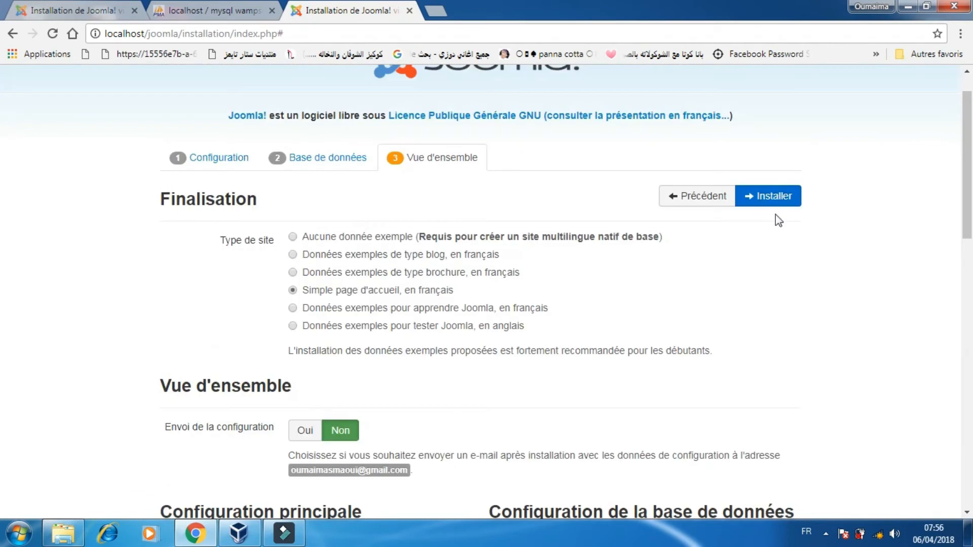
left_click(772, 199)
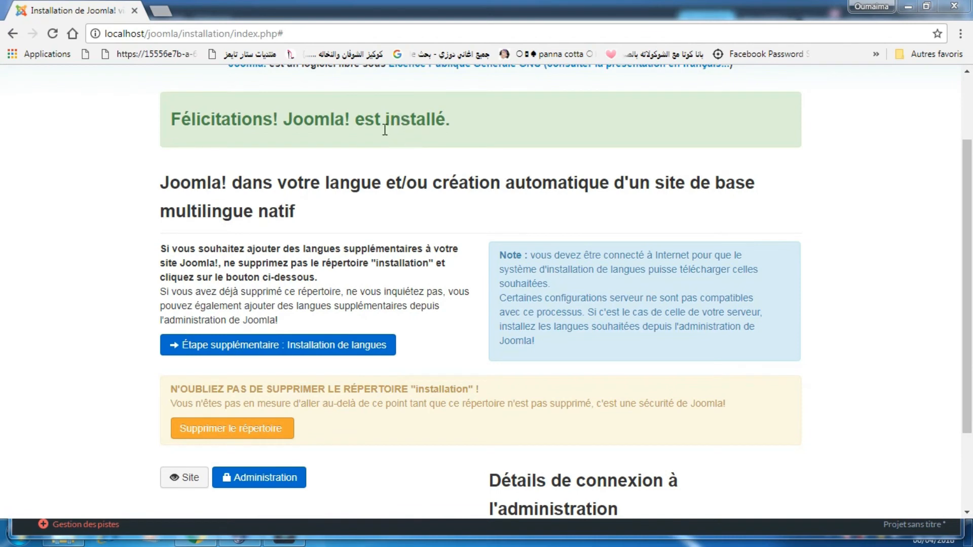
left_click_drag(448, 119, 244, 119)
left_click_drag(177, 115, 163, 142)
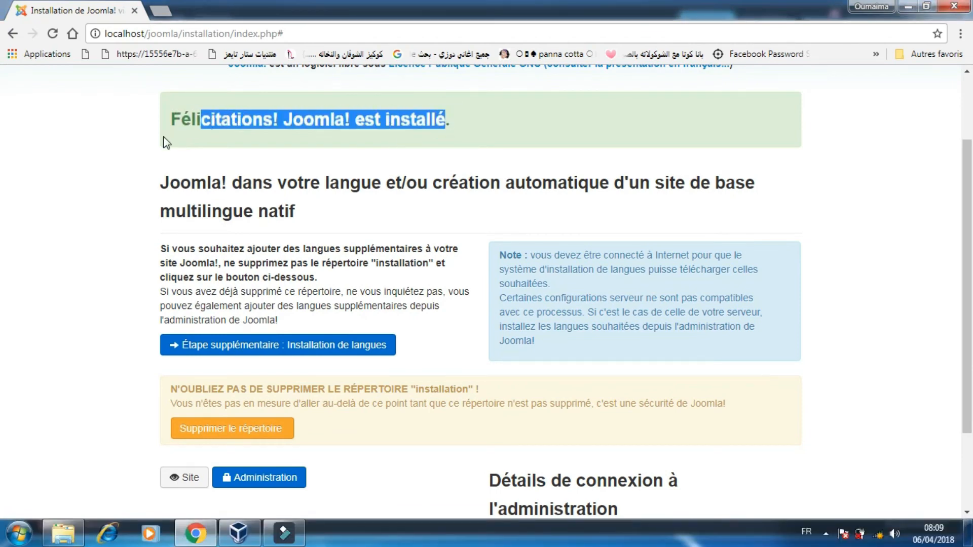
left_click(147, 153)
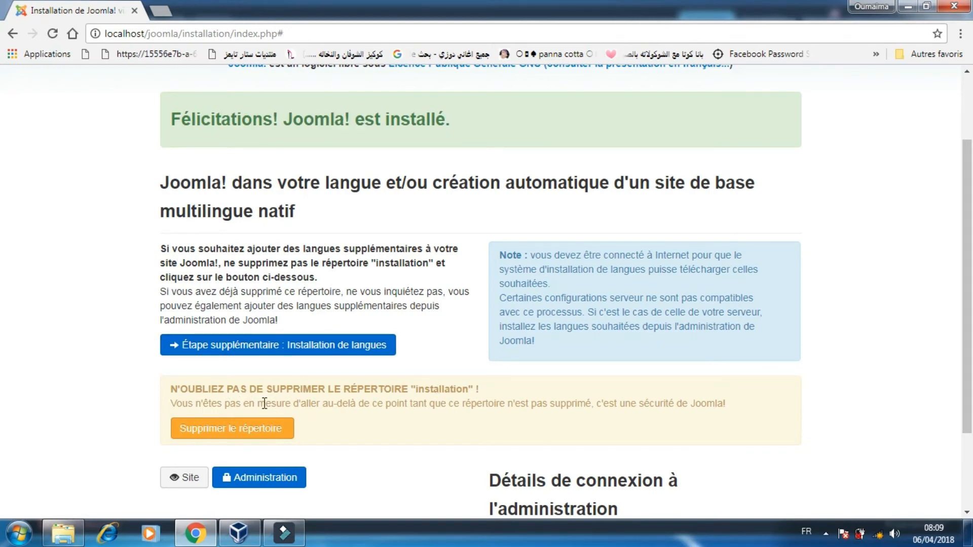
Delete the installation folder inside the joomla directory of the wamp www folder.
left_click(63, 533)
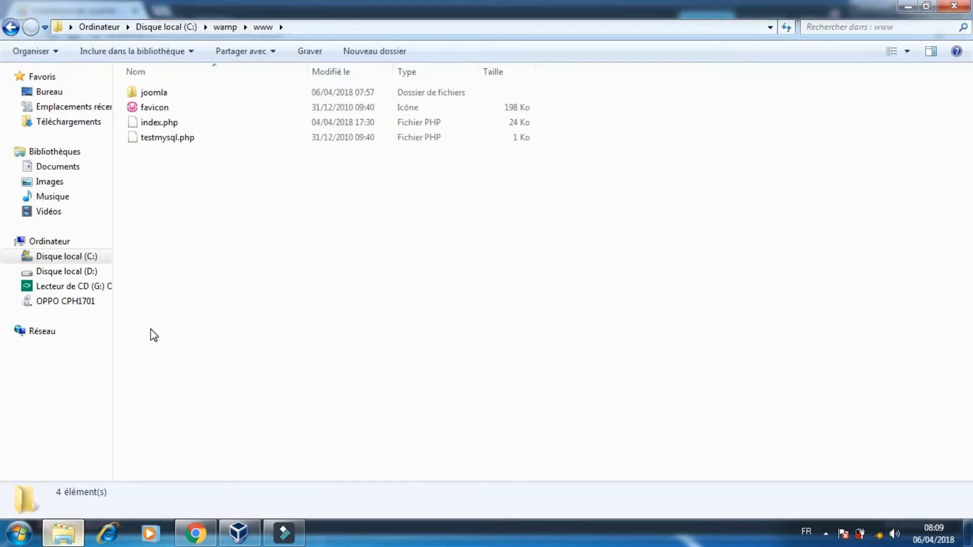
double_click(193, 92)
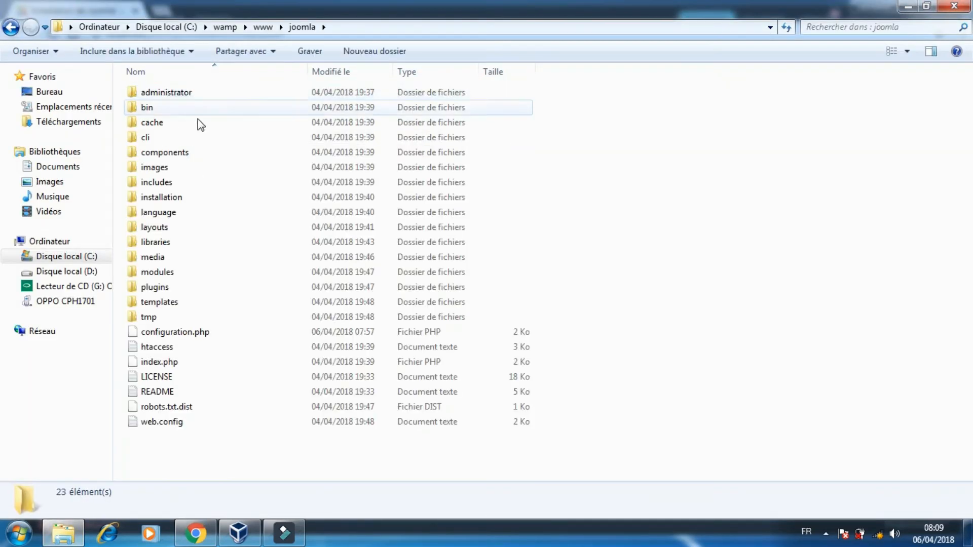
right_click(183, 198)
left_click(227, 389)
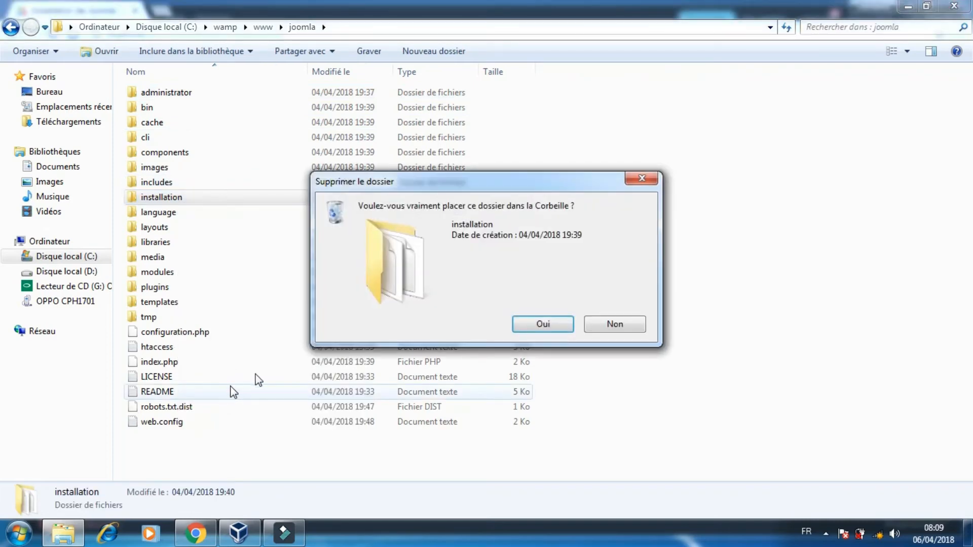
key("Return")
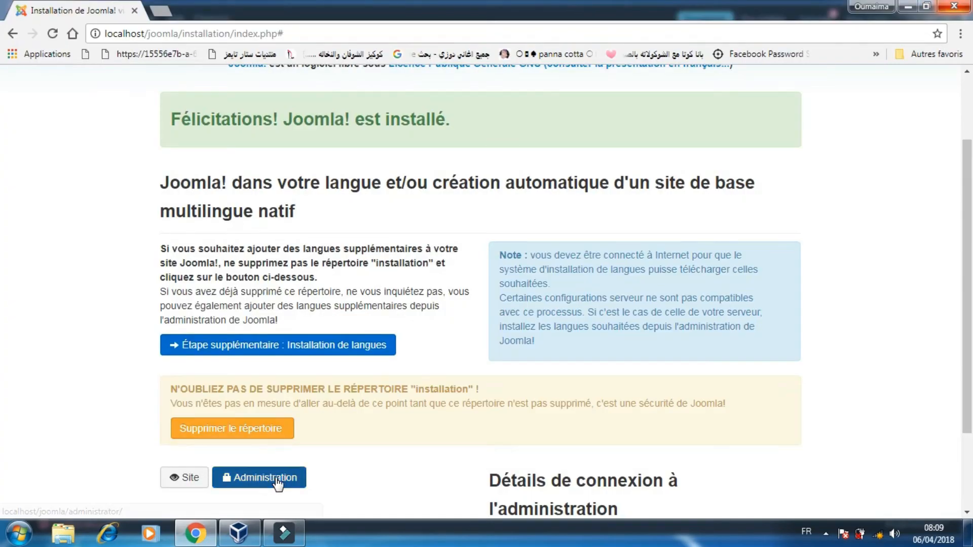
Open the administration login, enter admin and the Super User password, and choose Français (France) as language.
left_click(278, 480)
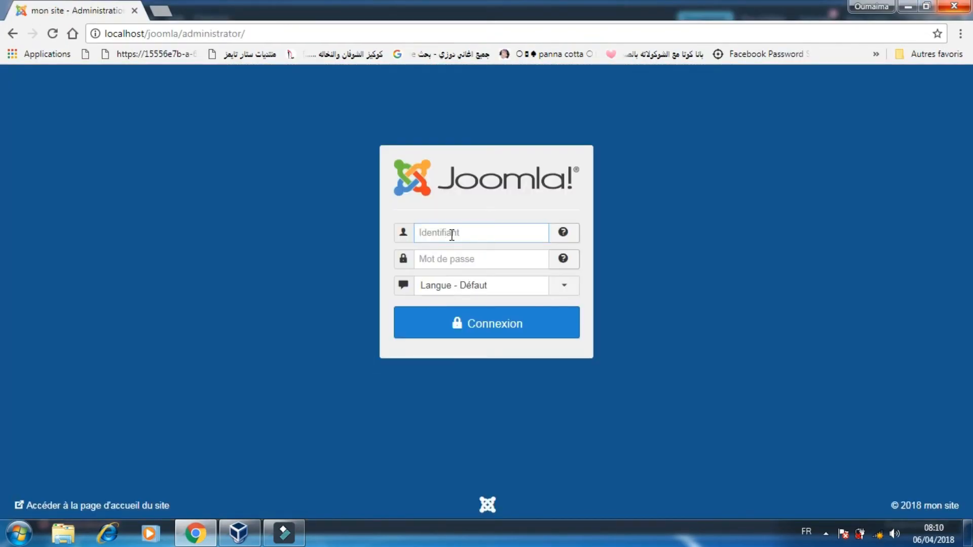
type("admin")
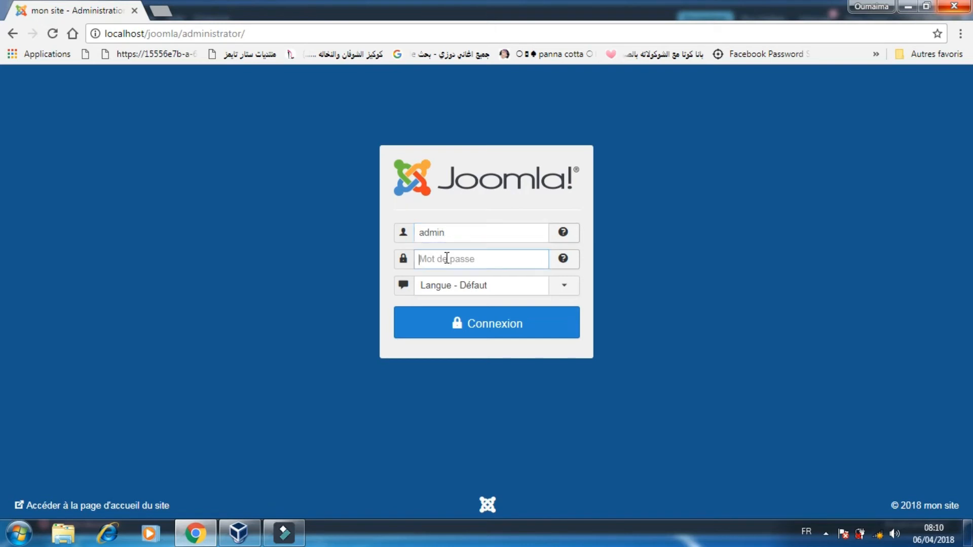
type("ad")
left_click(564, 287)
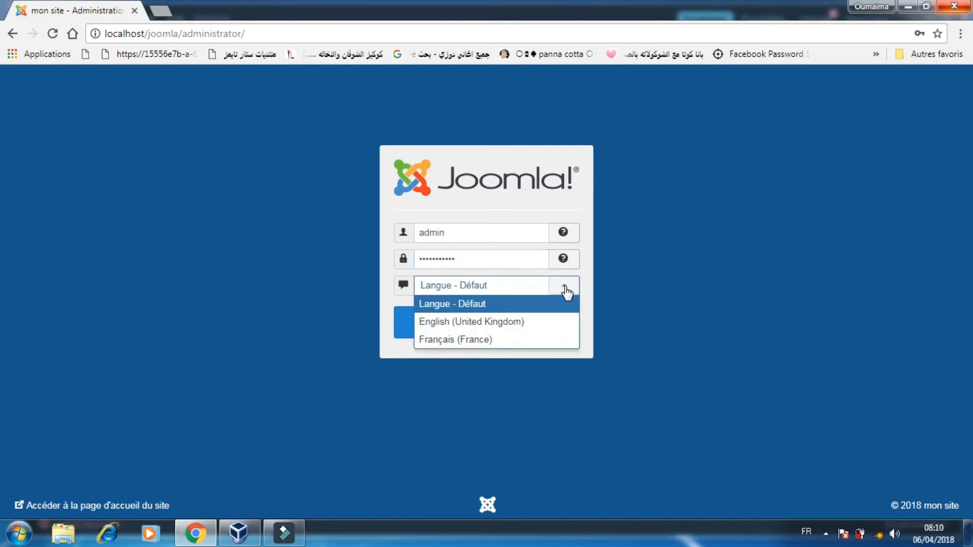
left_click(498, 343)
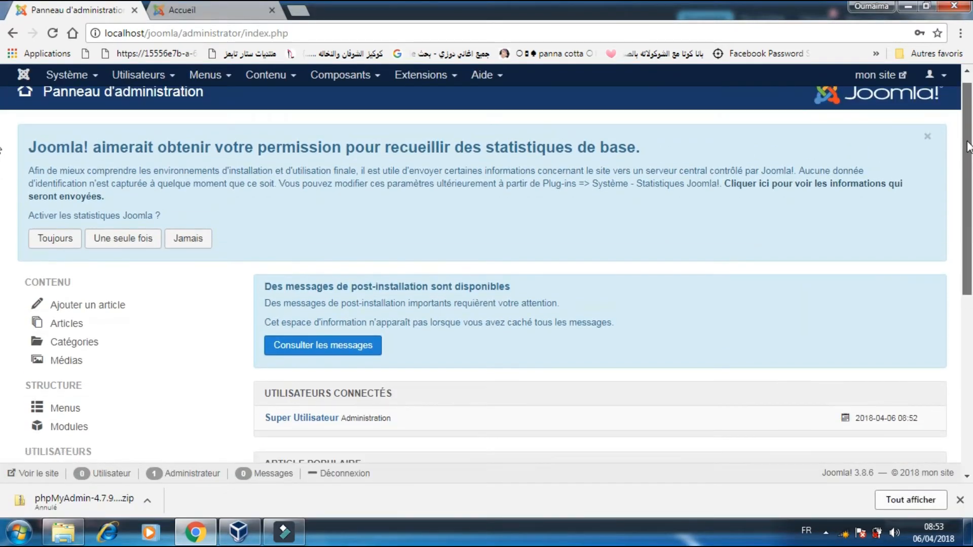
Browse the administration control panel.
scroll(969, 134, "down", 2)
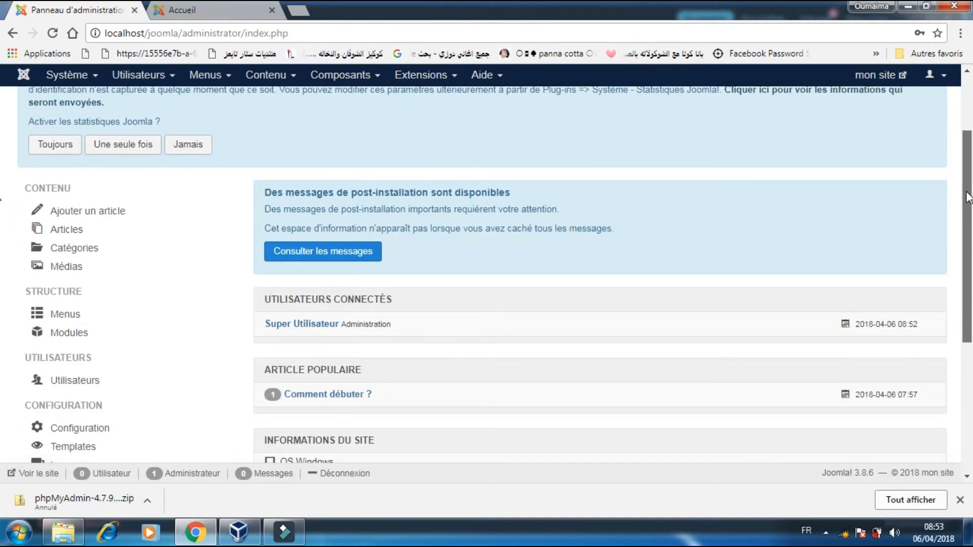
scroll(969, 228, "down", 3)
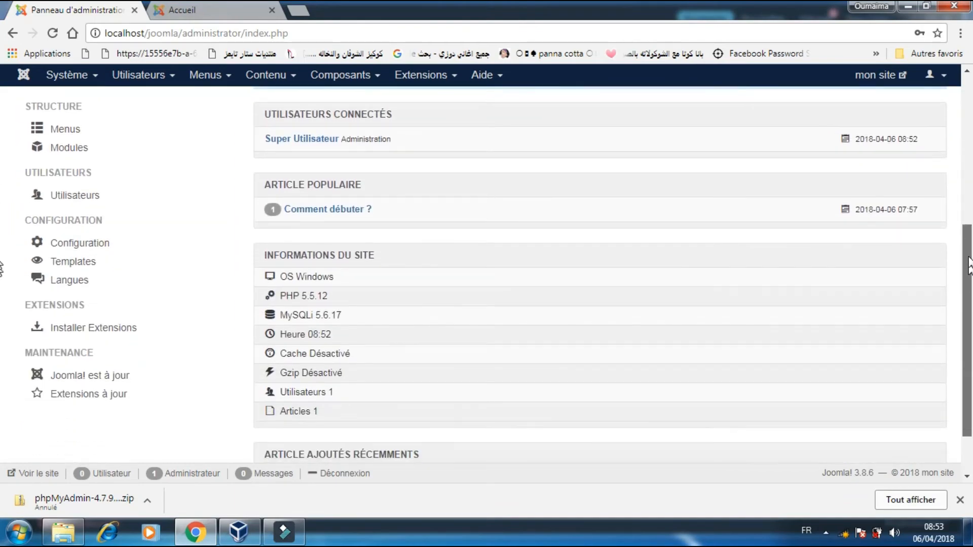
left_click_drag(969, 266, 968, 103)
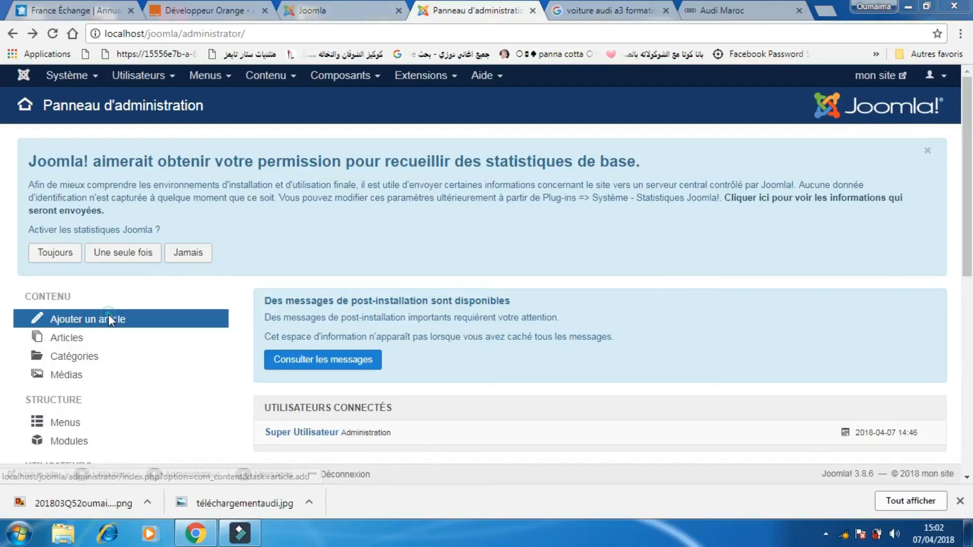
Start a new article and set its title to lancement Audi Q5.
left_click(108, 315)
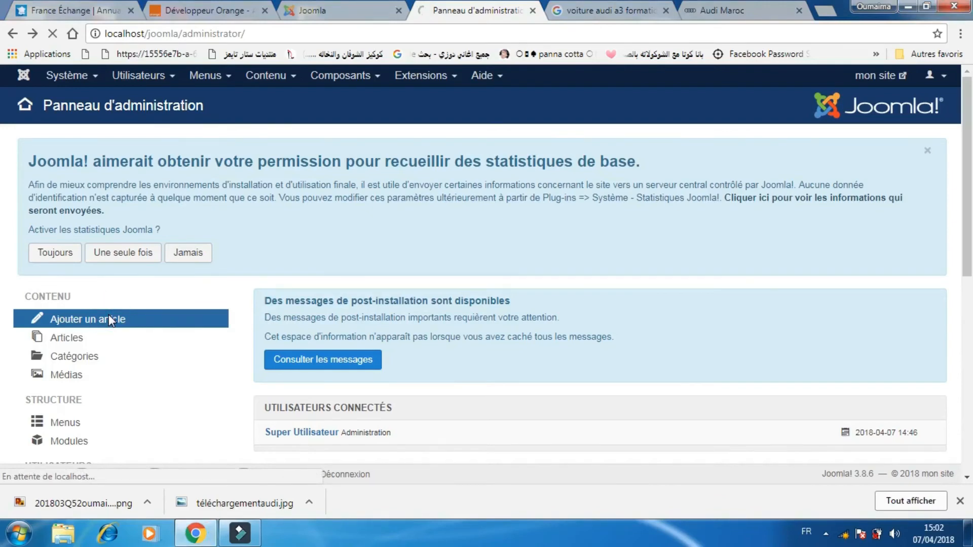
scroll(965, 178, "down", 3)
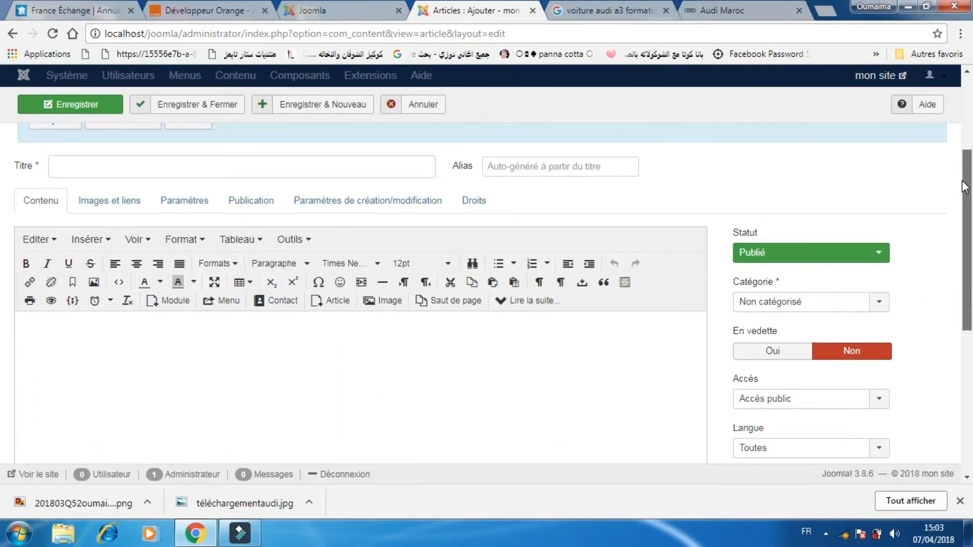
left_click_drag(962, 175, 962, 168)
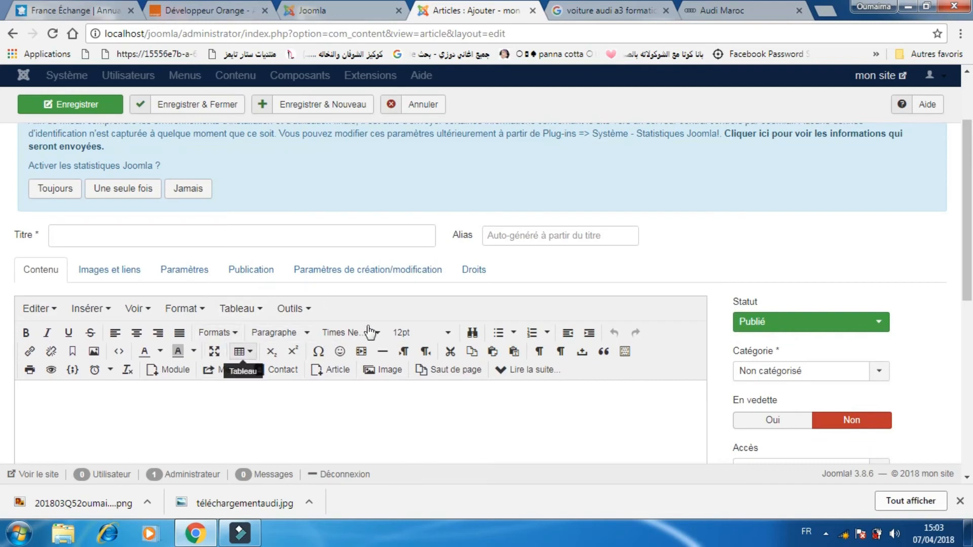
left_click(185, 235)
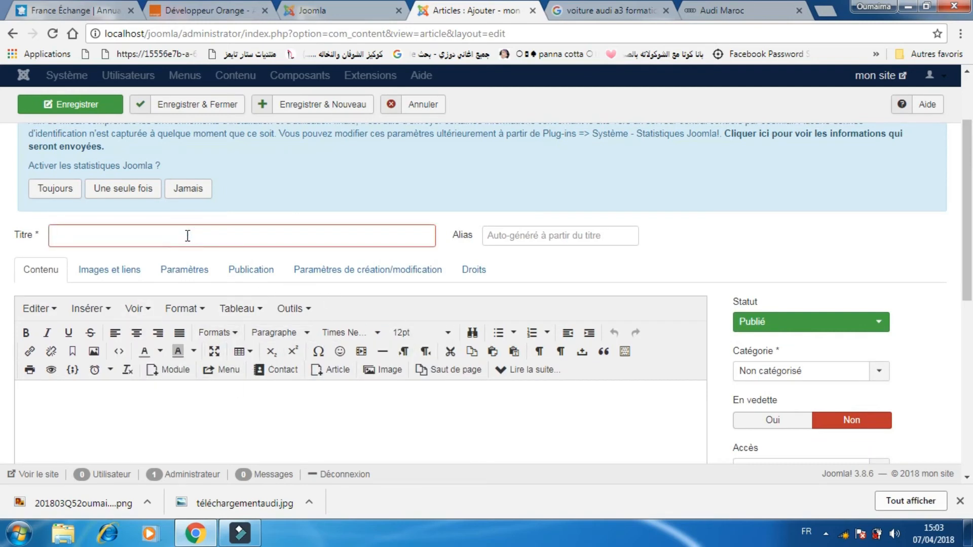
type("lancement audi q5")
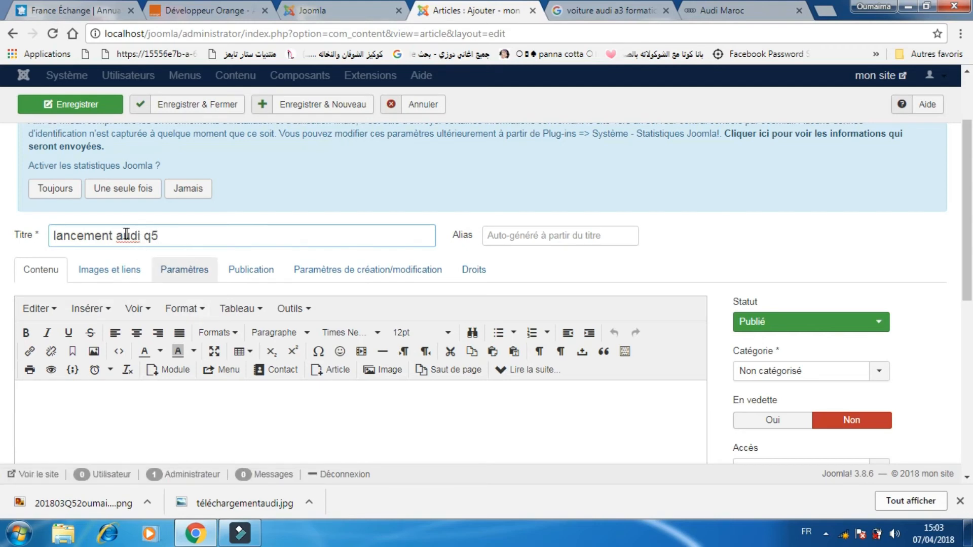
left_click(123, 234)
key("BackSpace")
type("Audi ")
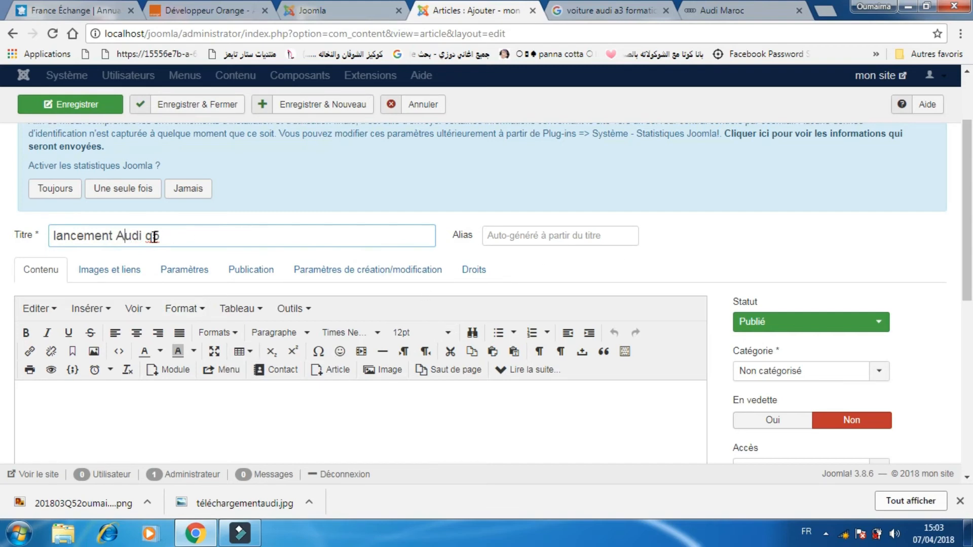
type("Q")
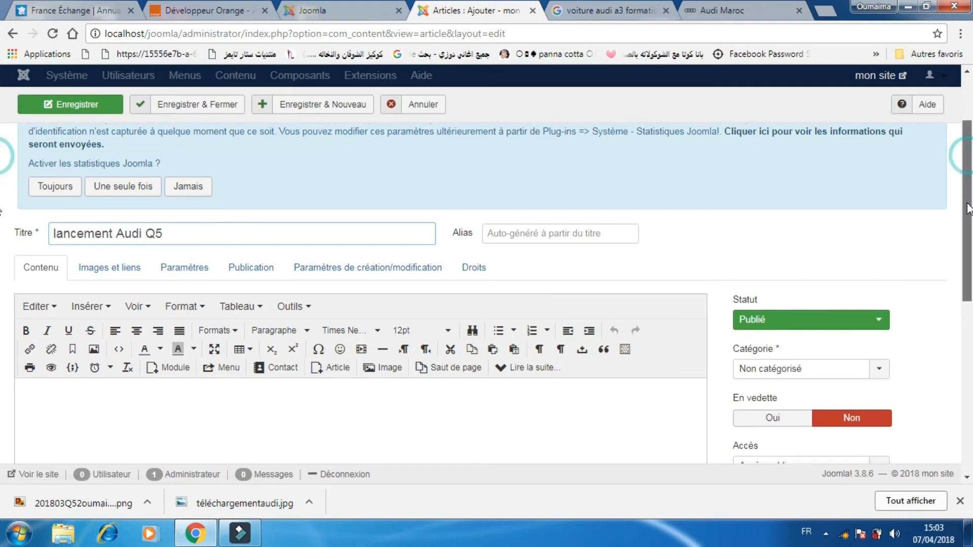
Copy the Lancement du nouveau Audi Q5 heading and paragraph from audi.ma and paste them into the article body.
scroll(529, 277, "down", 3)
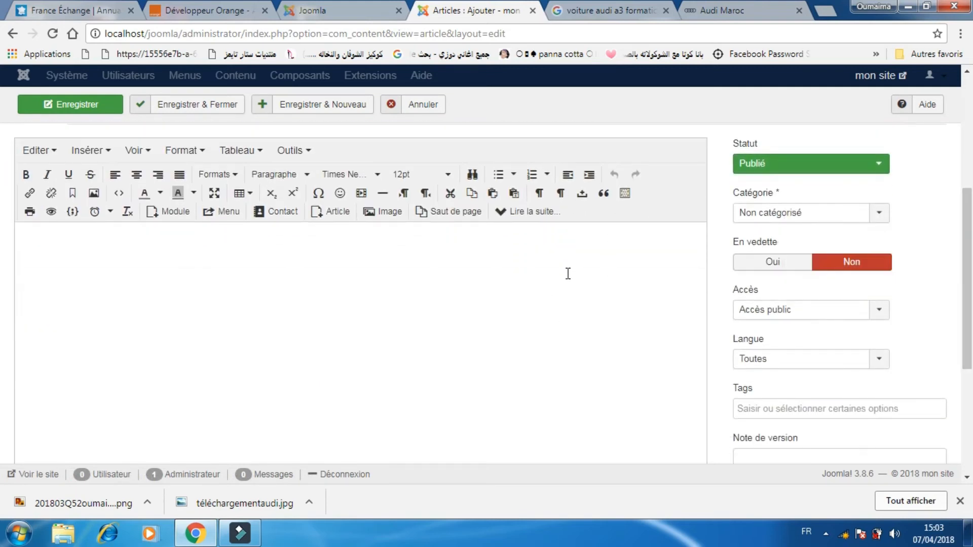
left_click(726, 13)
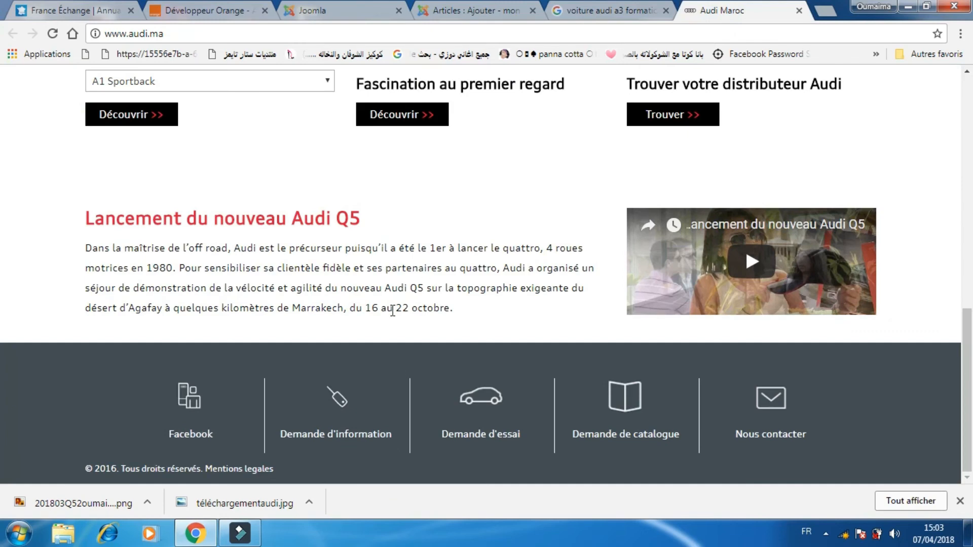
left_click_drag(452, 309, 79, 218)
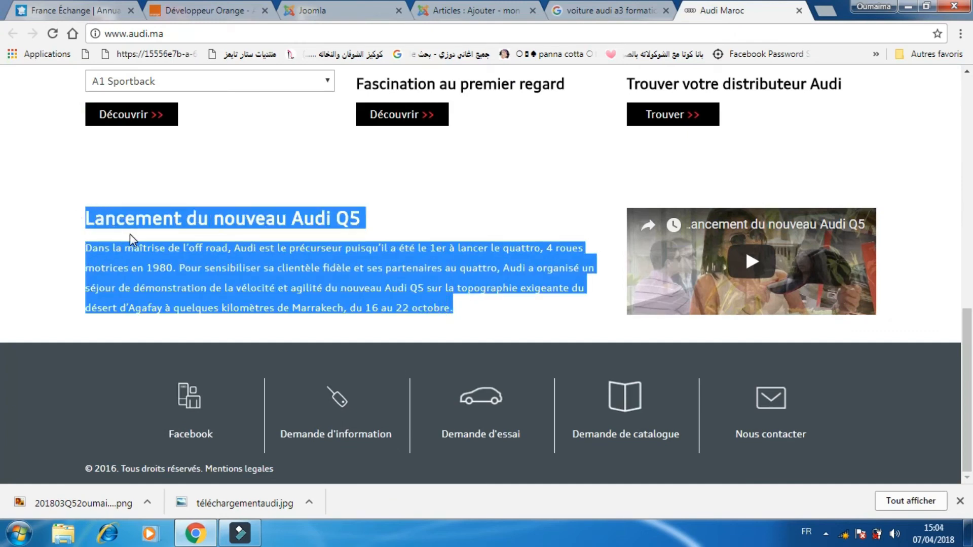
right_click(147, 266)
left_click(211, 281)
left_click(507, 10)
key("ctrl+v")
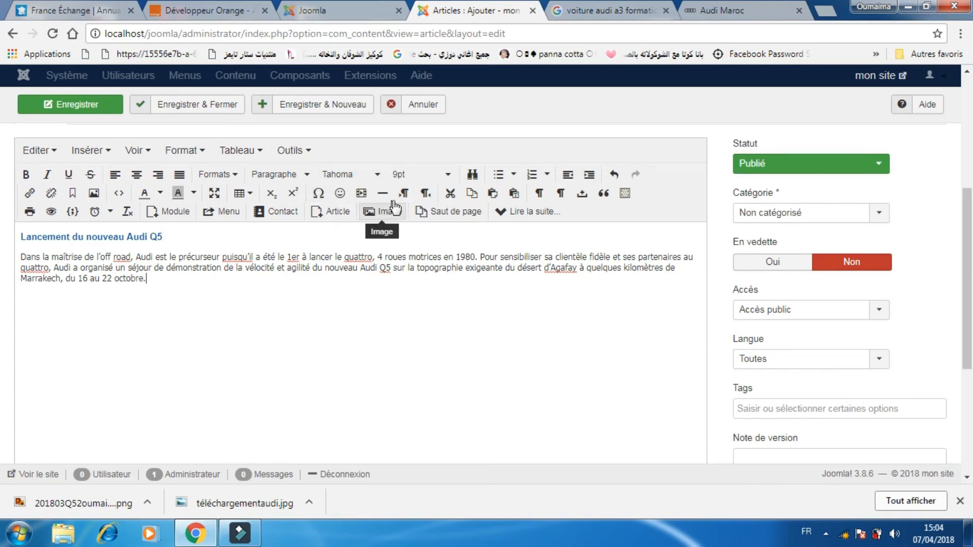
Upload 201803Q52oumaima.png from the desktop through the image dialog and insert it into the article body.
left_click(379, 214)
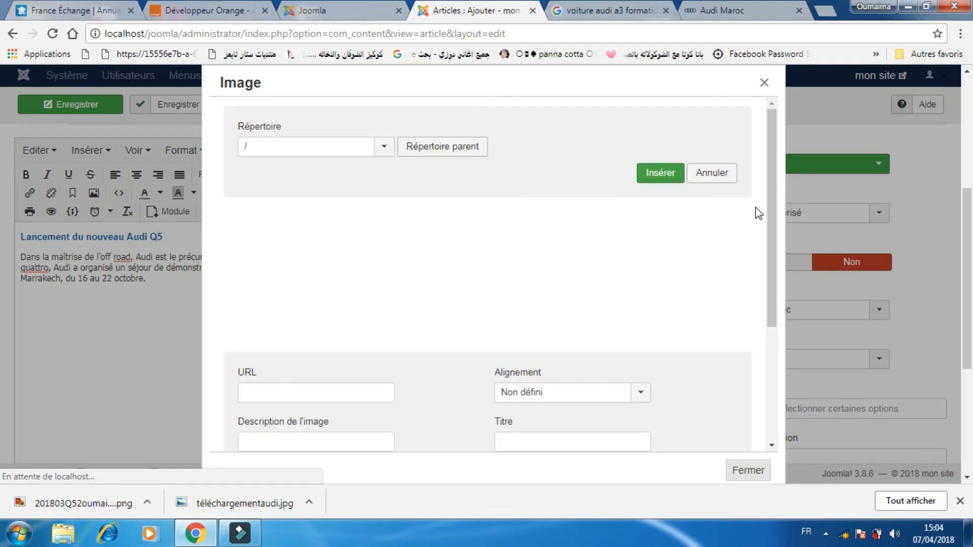
left_click_drag(769, 209, 763, 363)
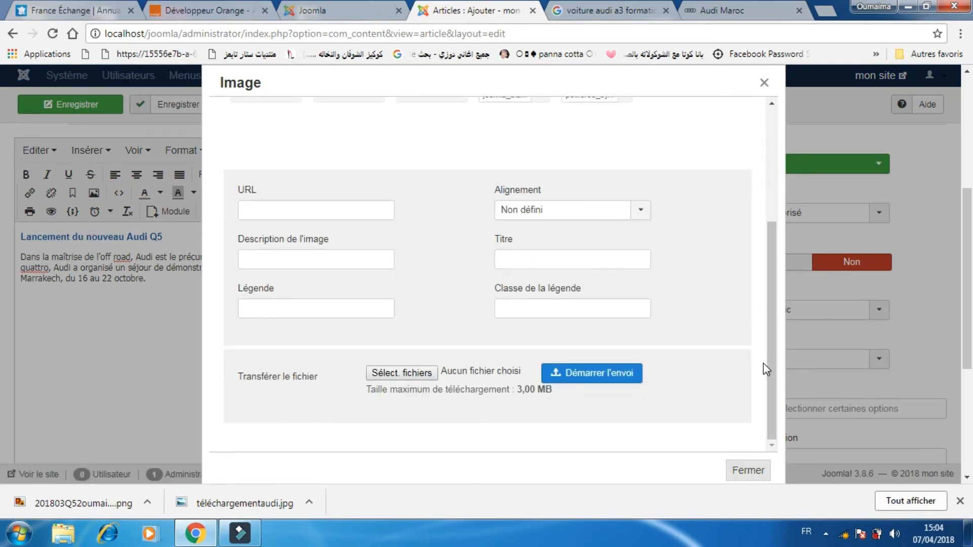
left_click(424, 376)
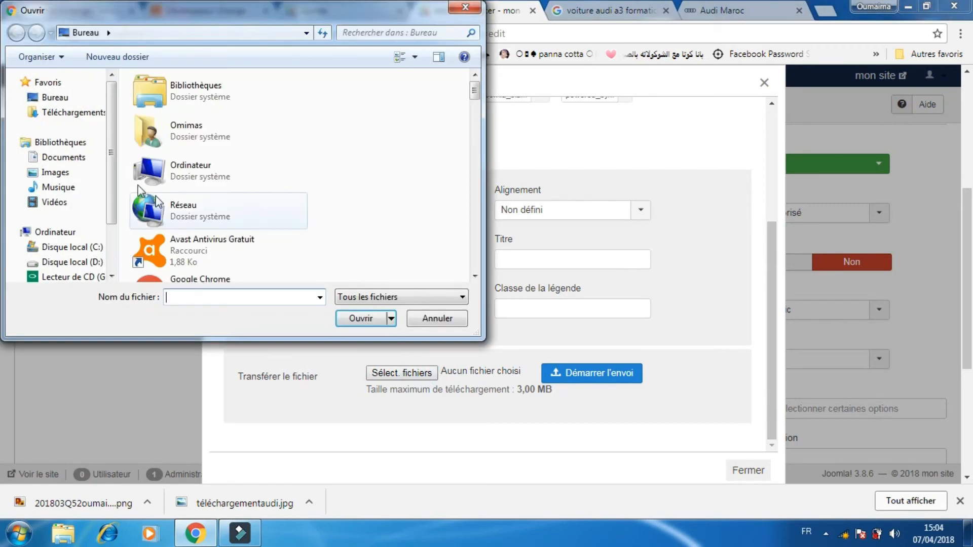
left_click(56, 102)
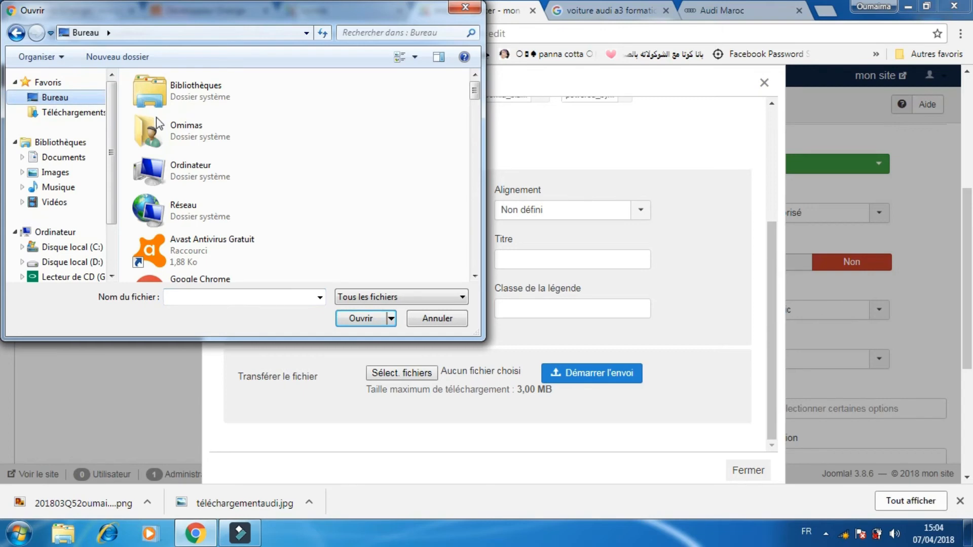
left_click_drag(473, 91, 472, 130)
left_click(223, 99)
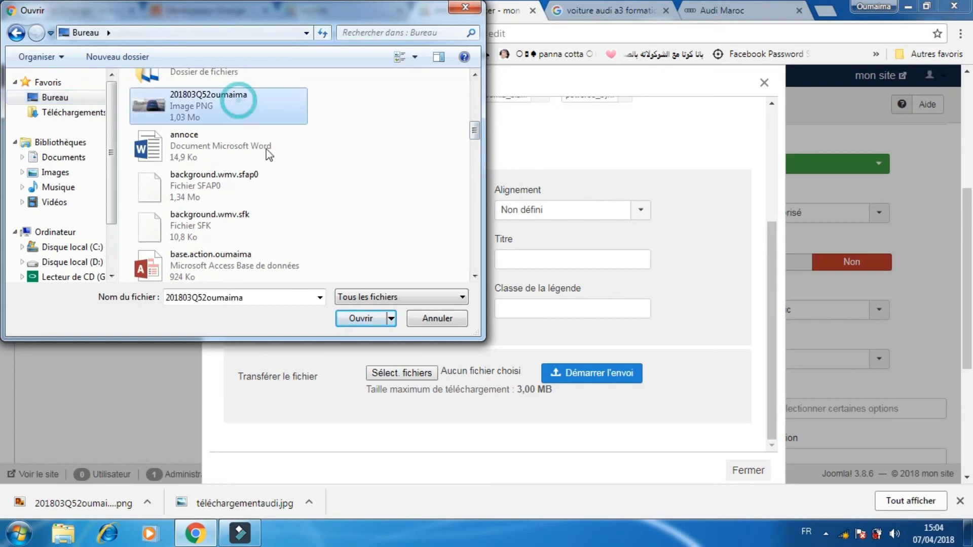
left_click(370, 321)
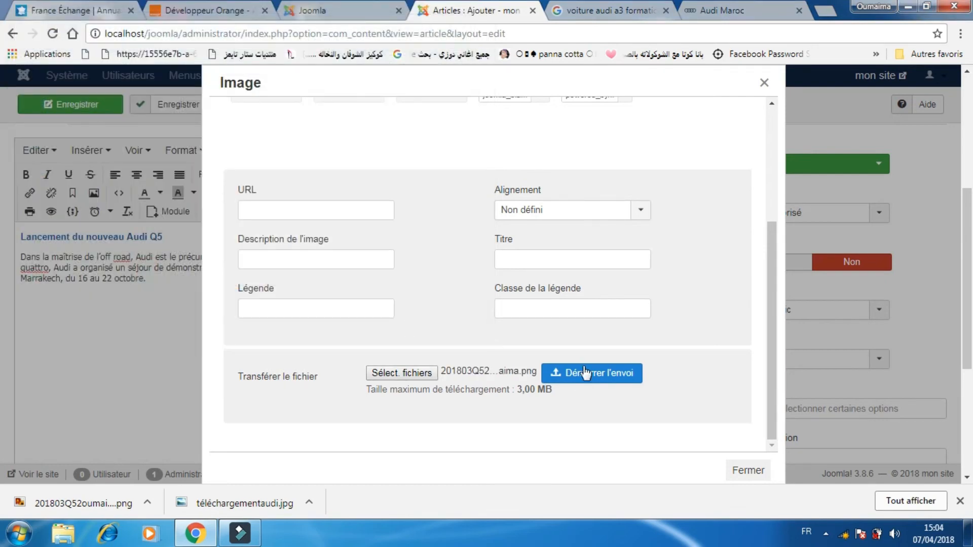
left_click(579, 374)
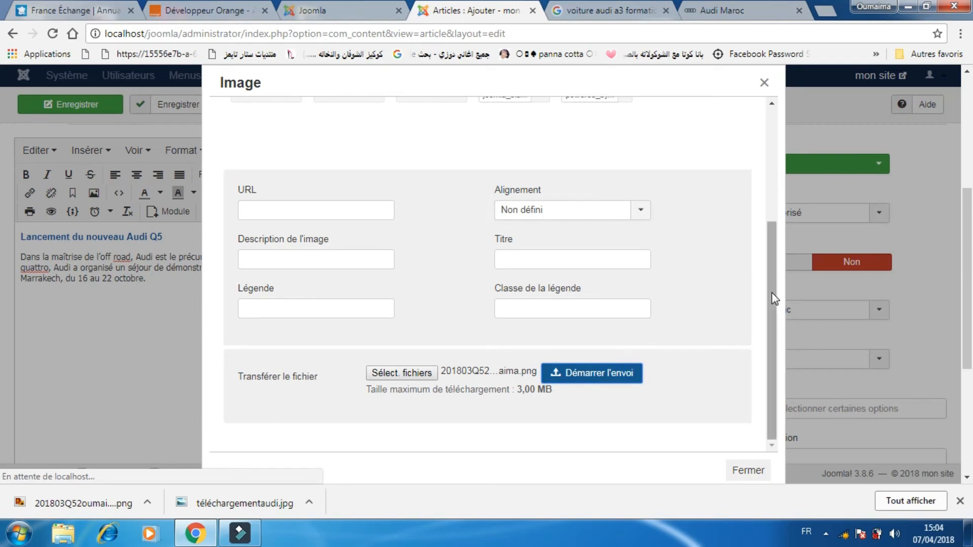
left_click_drag(774, 299, 770, 153)
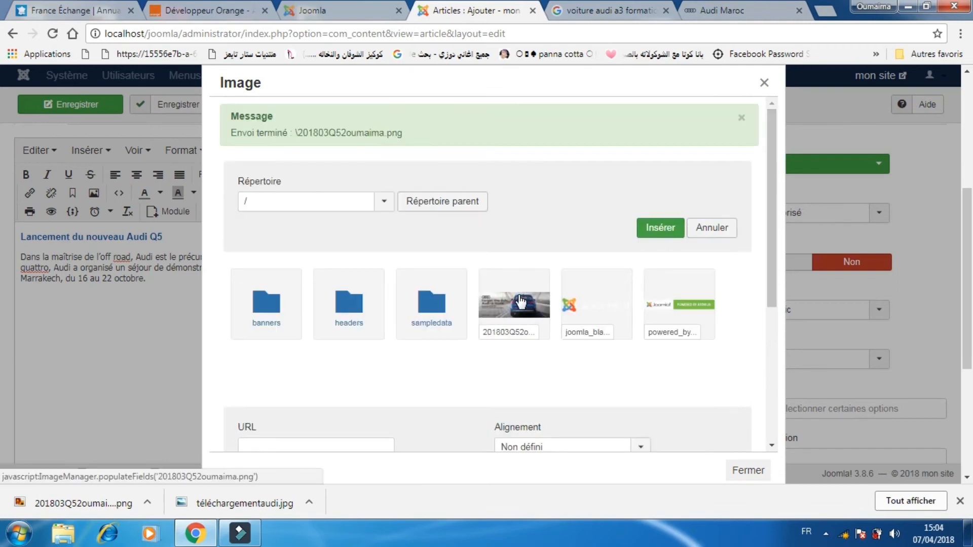
left_click(522, 291)
left_click(659, 234)
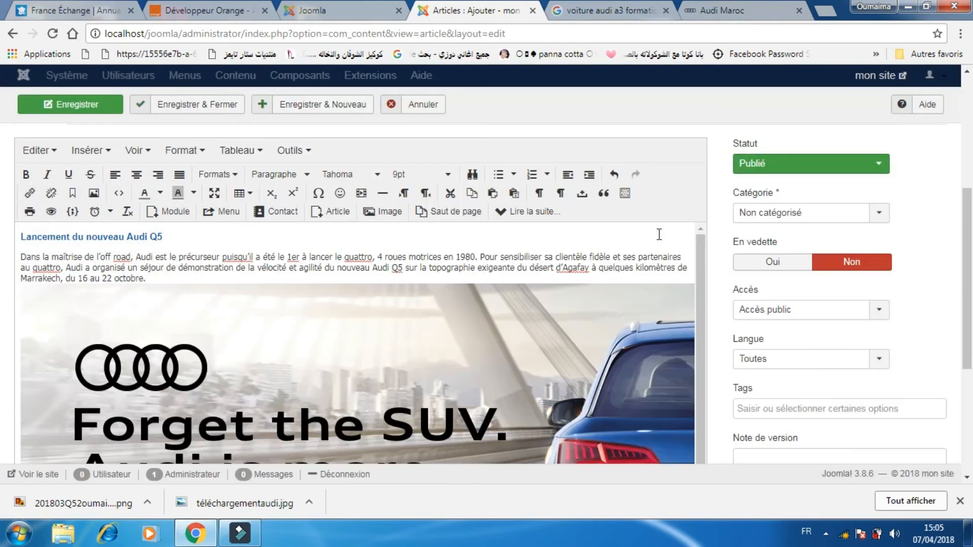
Resize the inserted image smaller so it fits within the editor width.
left_click_drag(697, 247, 691, 378)
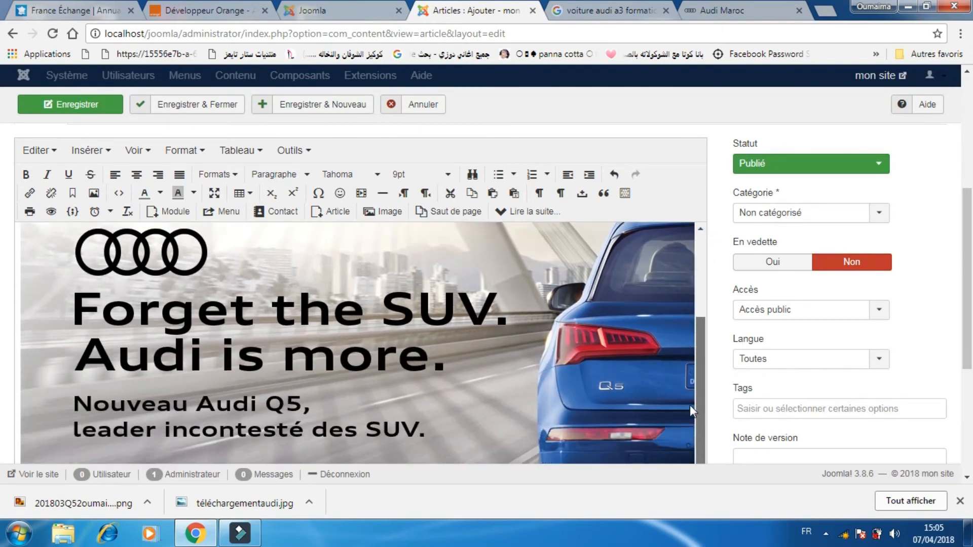
left_click_drag(968, 298, 967, 392)
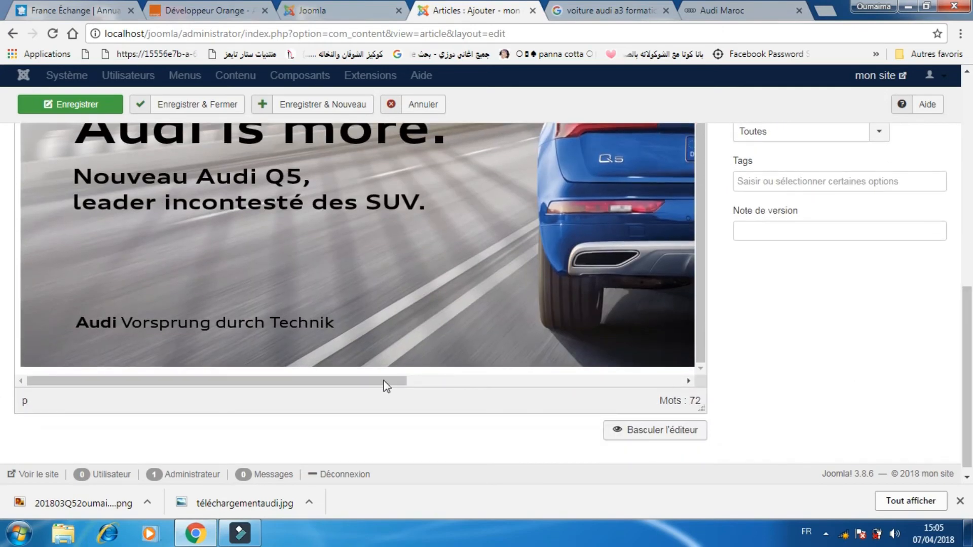
left_click_drag(384, 381, 448, 201)
left_click(679, 356)
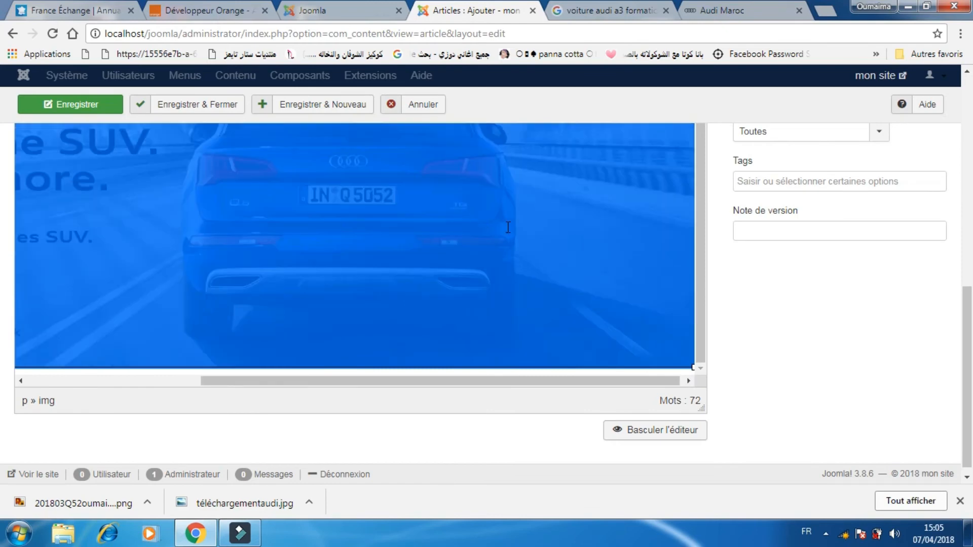
left_click_drag(696, 365, 515, 241)
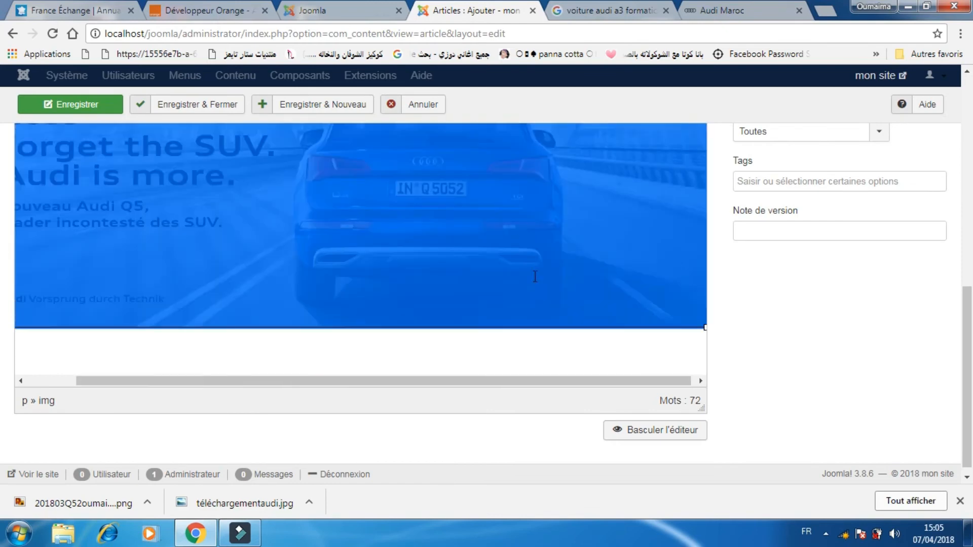
left_click(572, 358)
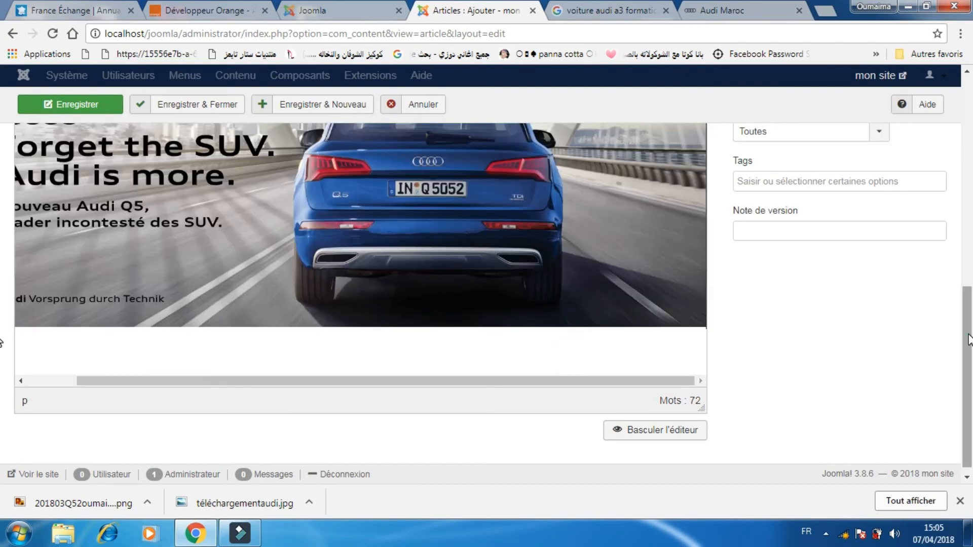
Save and close the lancement Audi Q5 article.
mouse_move(967, 282)
left_mouse_down()
mouse_move(969, 233)
mouse_move(970, 309)
mouse_move(969, 295)
left_mouse_up()
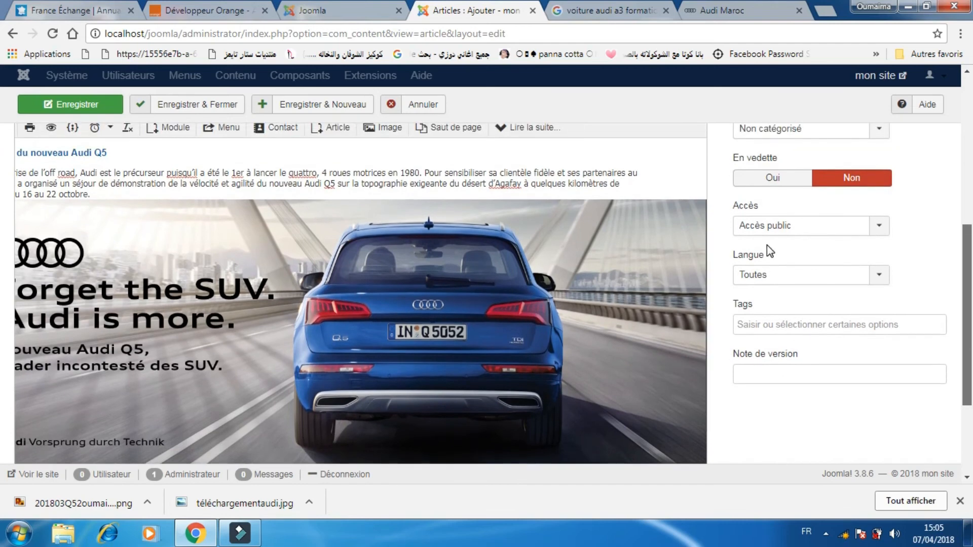
left_click(200, 105)
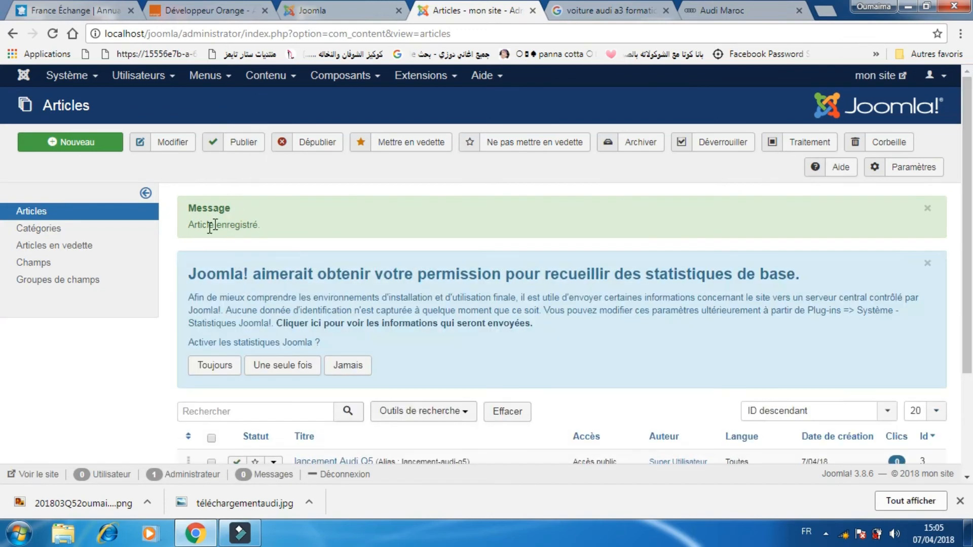
left_click_drag(264, 225, 228, 215)
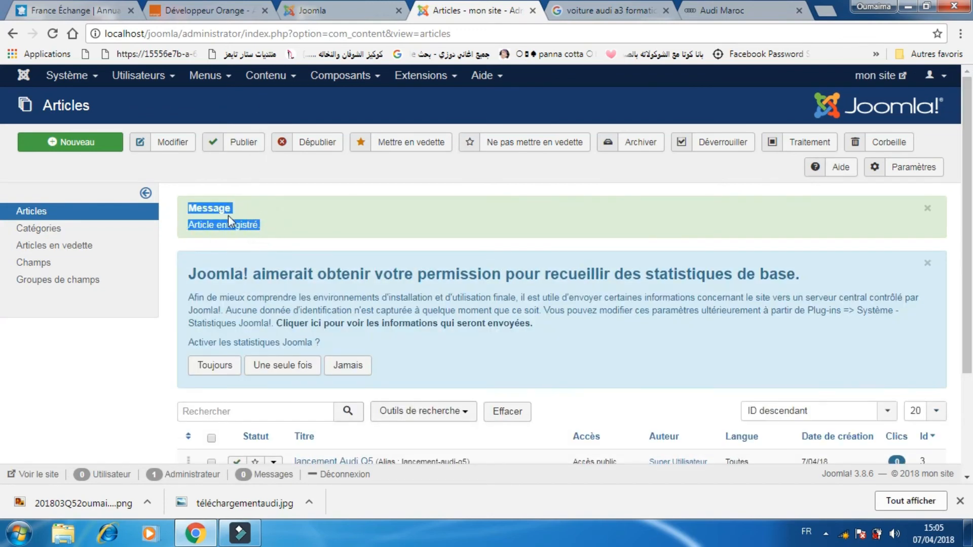
Open the lancement Audi Q5 article on the front-end site to check how it looks.
left_click(362, 4)
left_click(53, 34)
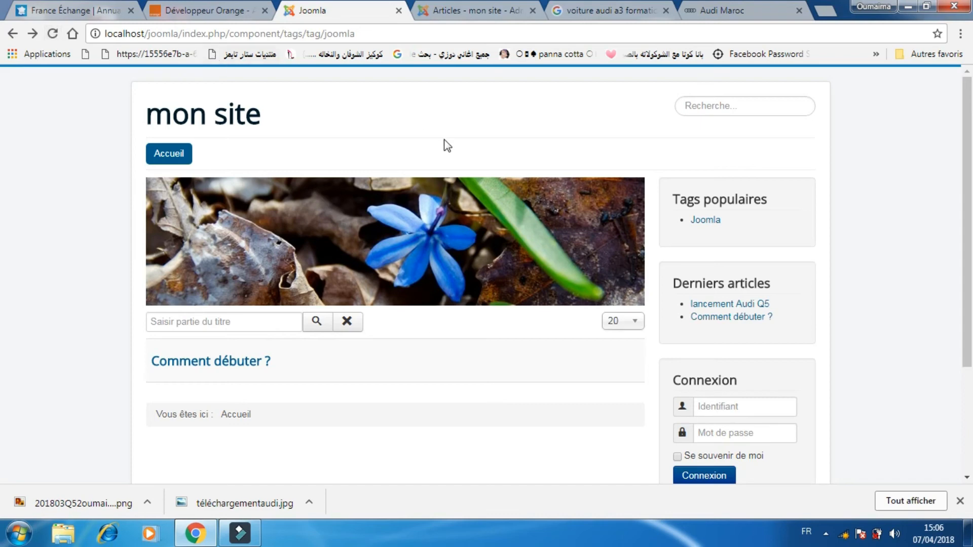
left_click(732, 304)
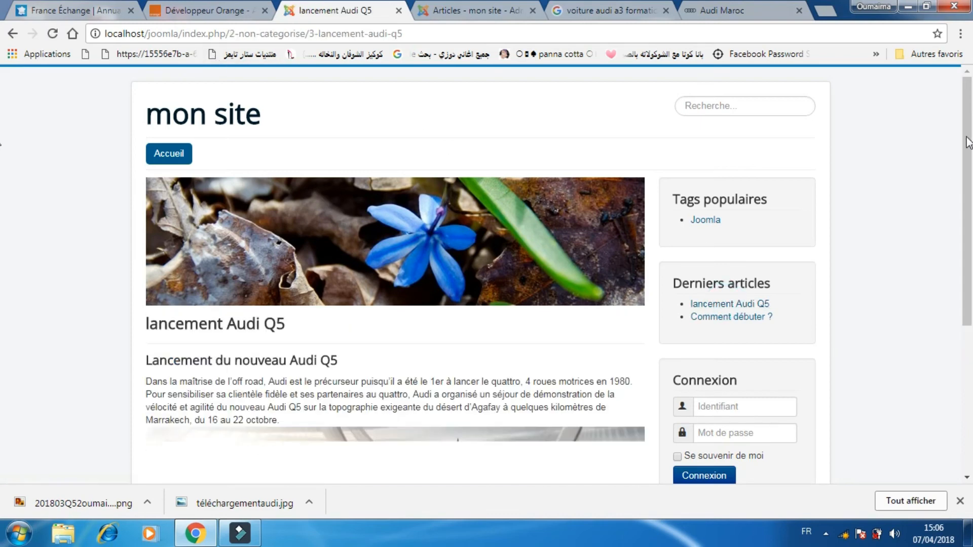
left_click_drag(967, 142, 970, 292)
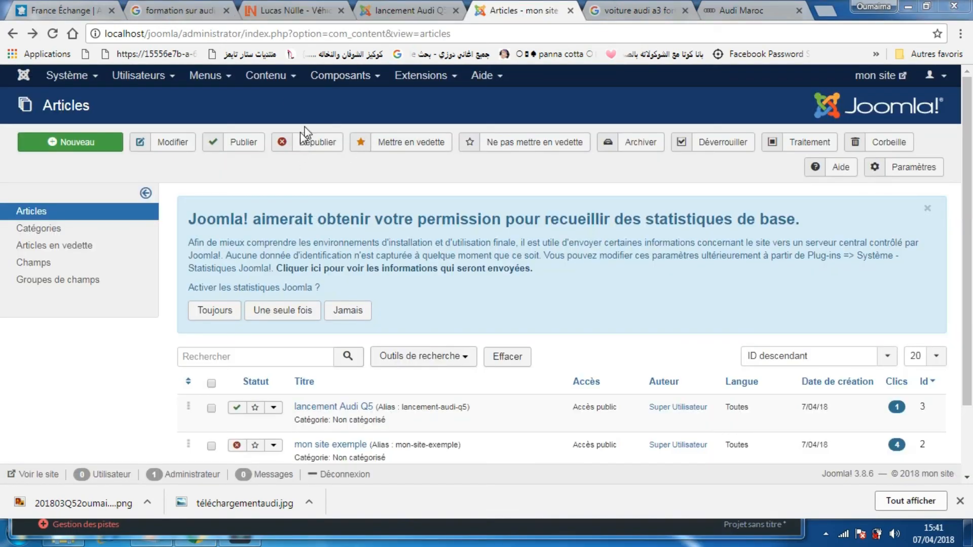
Add a new link to the Main Menu and set its menu title to formation.
left_click(213, 79)
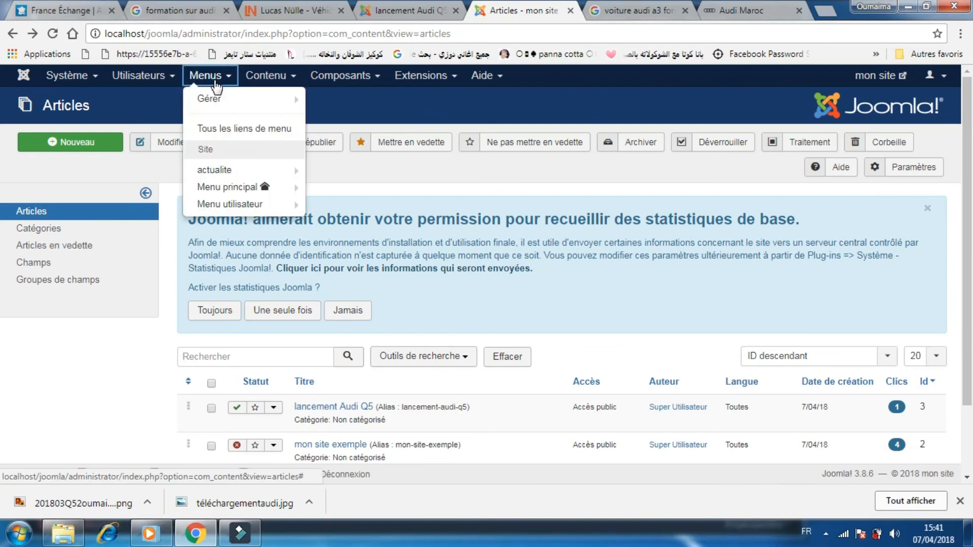
mouse_move(256, 193)
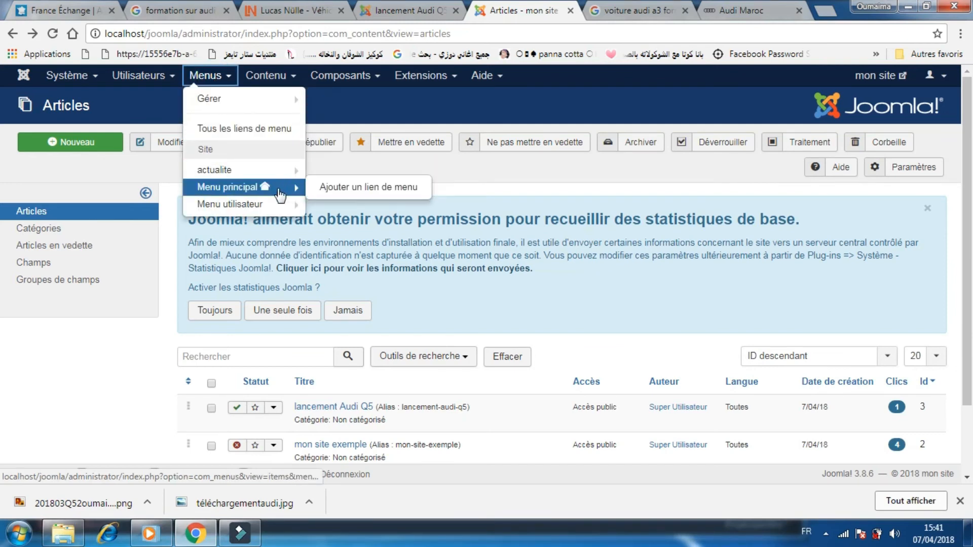
left_click(321, 190)
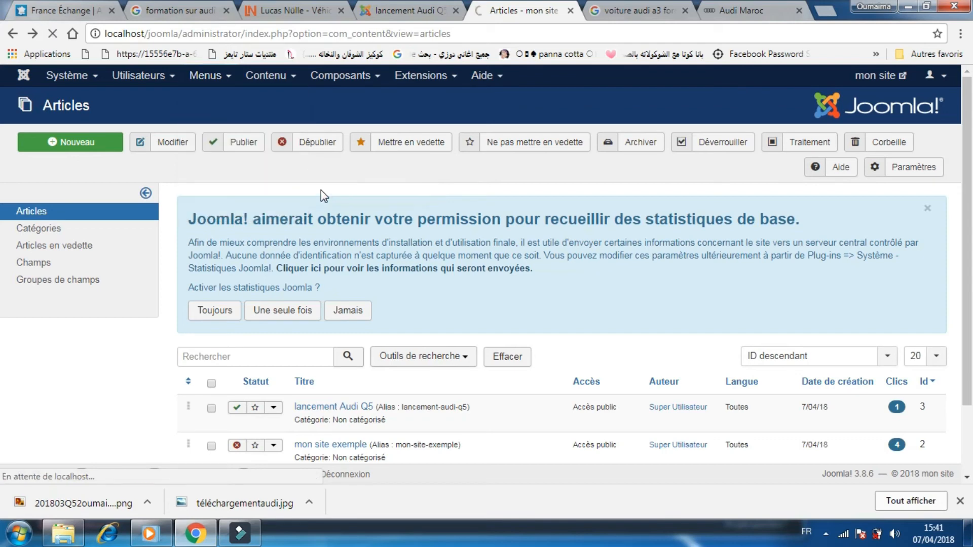
scroll(902, 220, "down", 3)
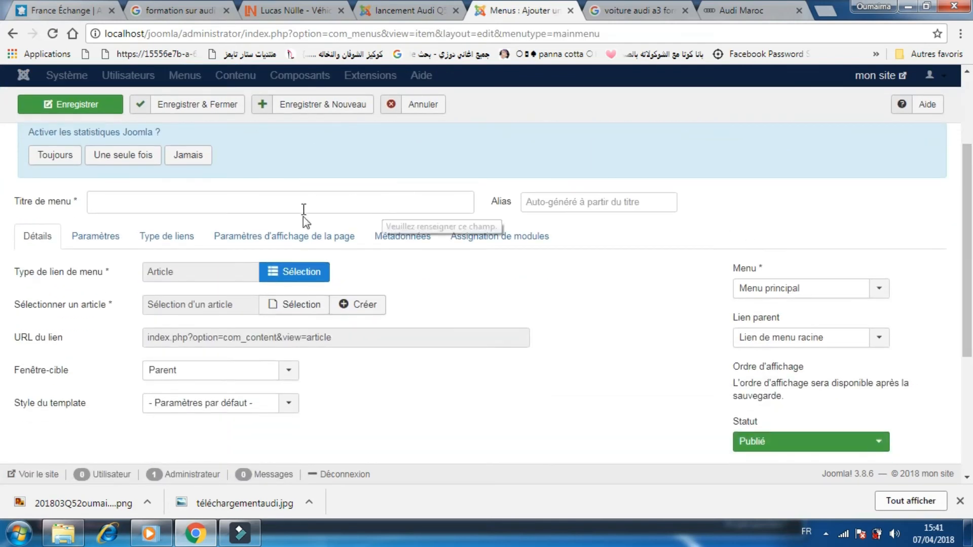
left_click(101, 202)
type("formation")
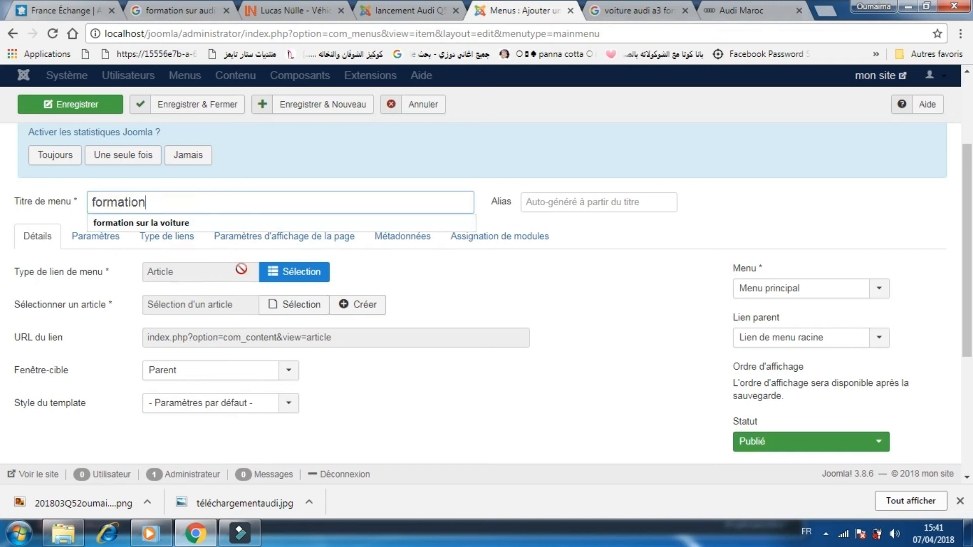
Set the menu item type to a single Article.
left_click(285, 270)
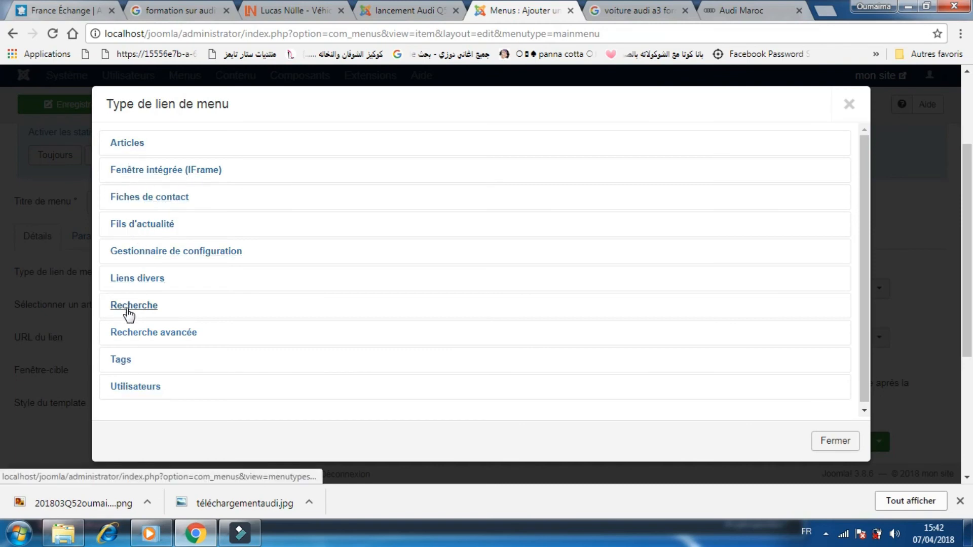
left_click(129, 143)
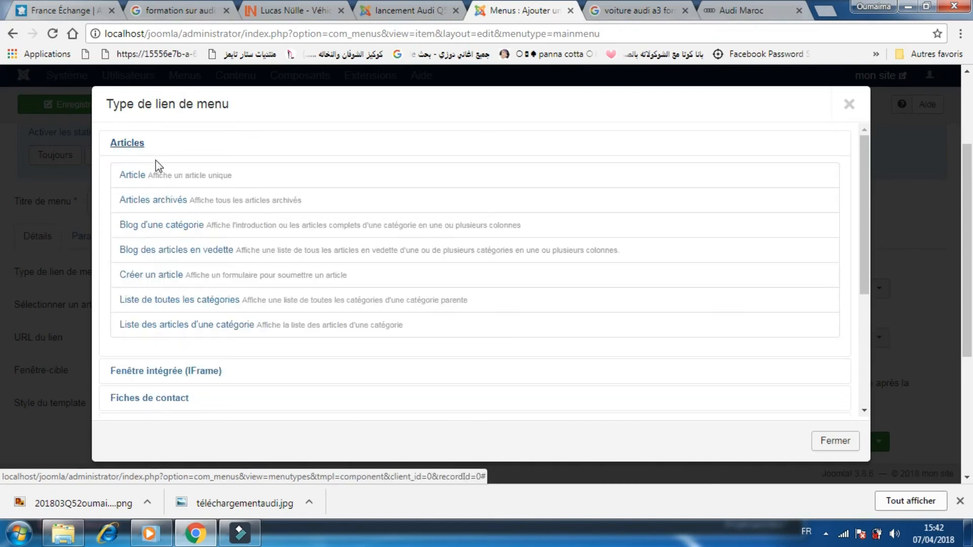
left_click(125, 178)
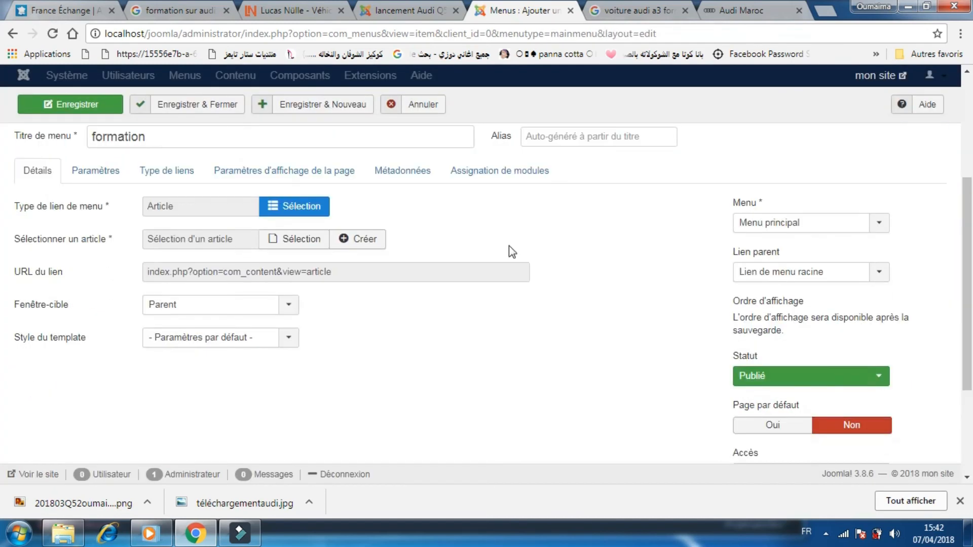
Create a new article from the menu item and title it formation sur la voiture.
left_click(351, 242)
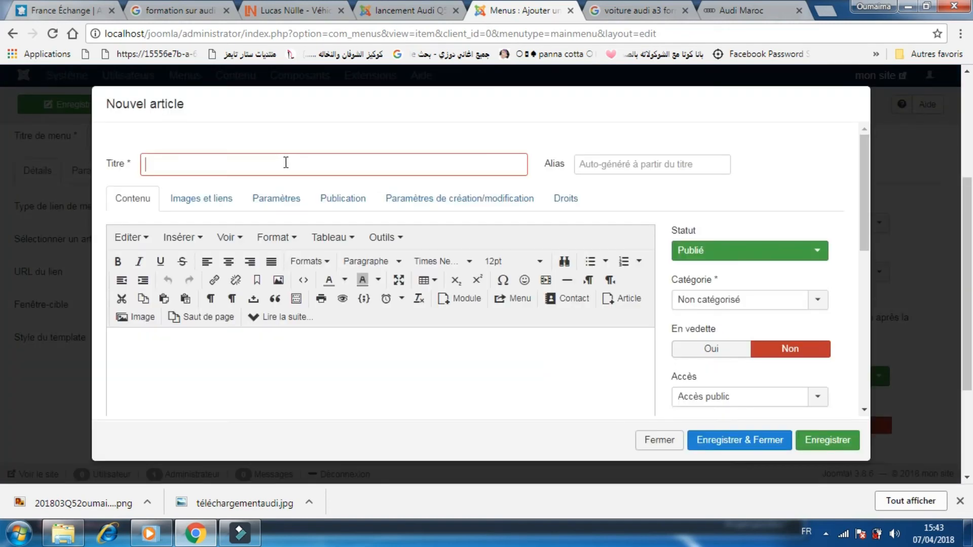
type("for")
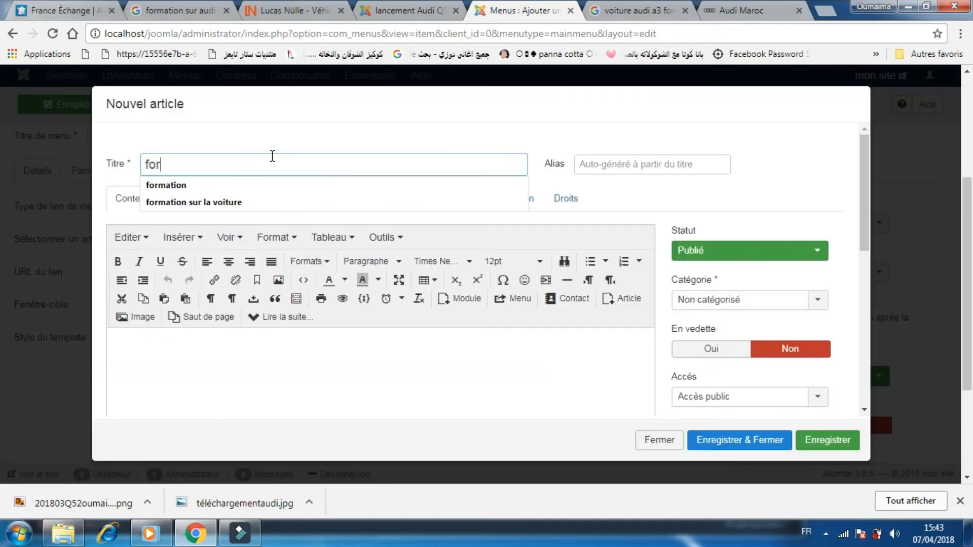
type("mation")
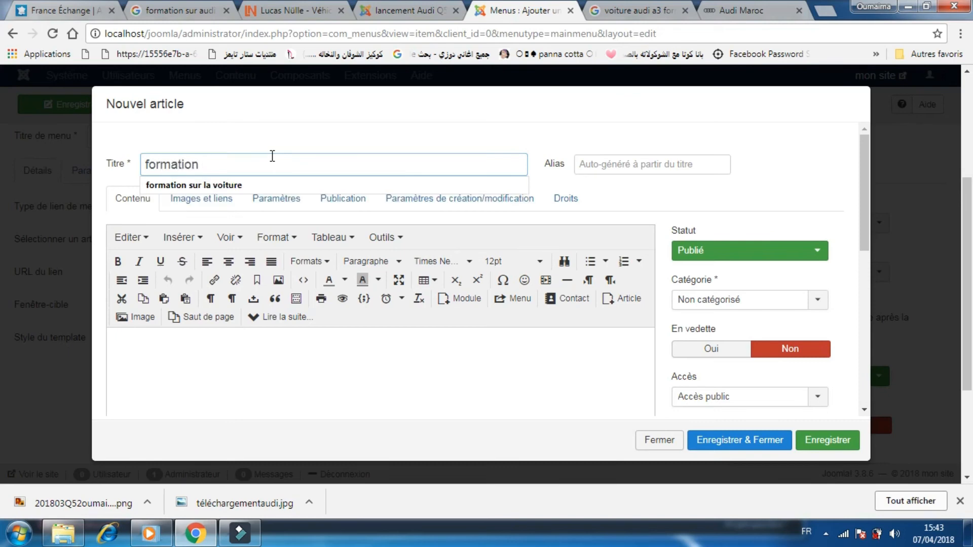
key("Down")
key("Return")
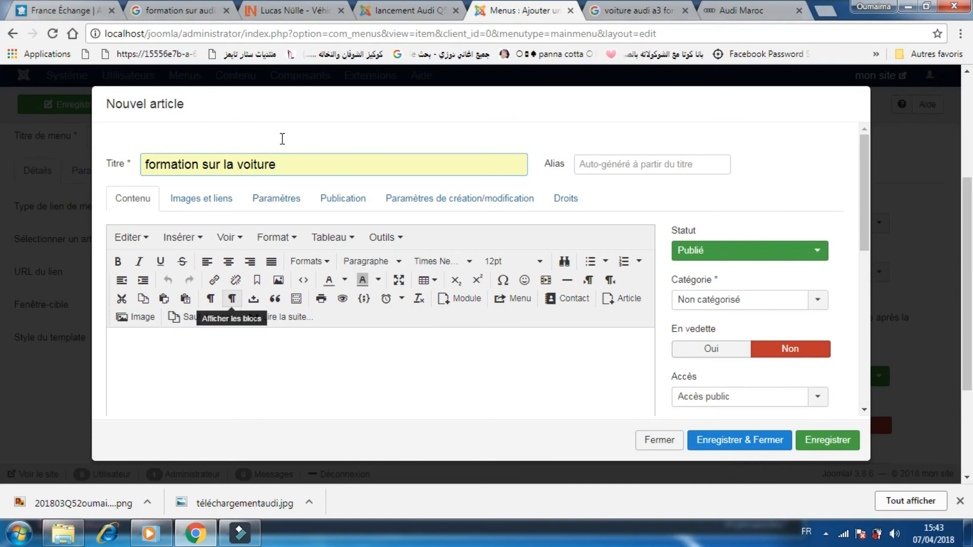
Copy the Audi Q5 training vehicle description text from the lucas-nuelle.fr page and return to the article form.
left_click(307, 14)
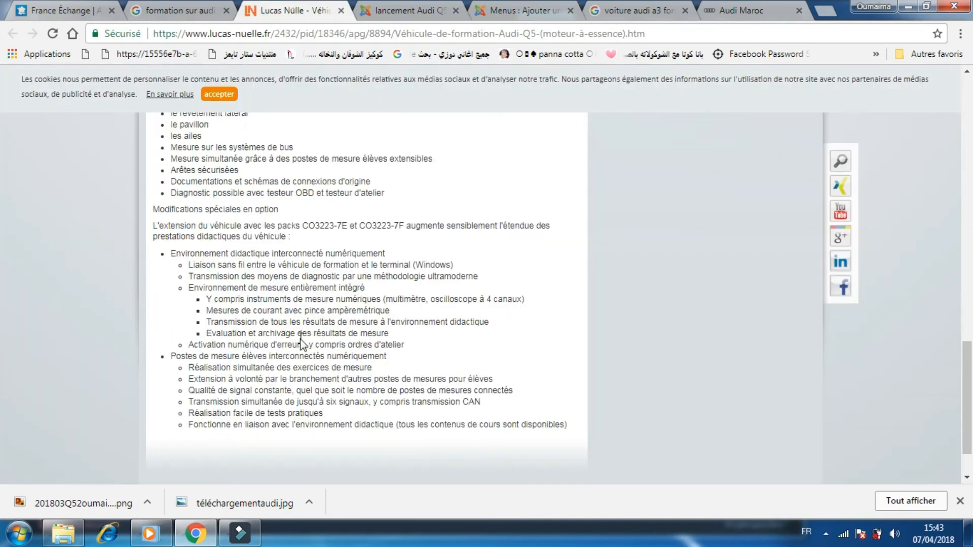
left_click_drag(567, 423, 159, 188)
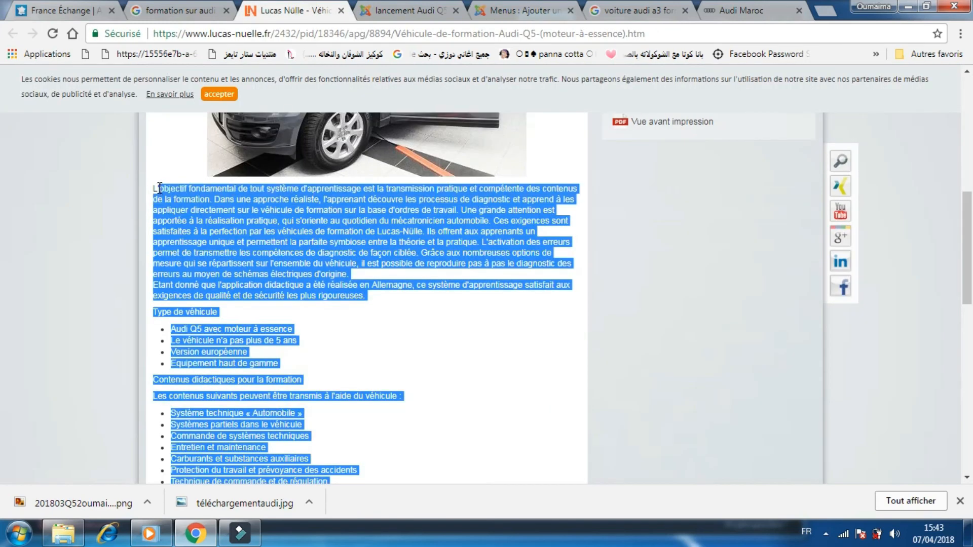
right_click(196, 231)
left_click(240, 239)
left_click(527, 12)
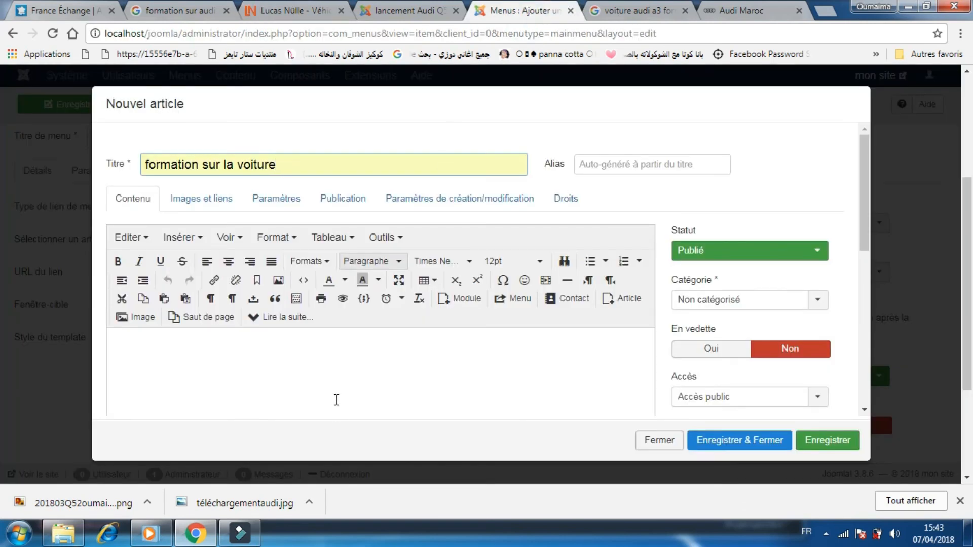
Paste the copied training description into the article body, then save and close the article.
left_click(340, 380)
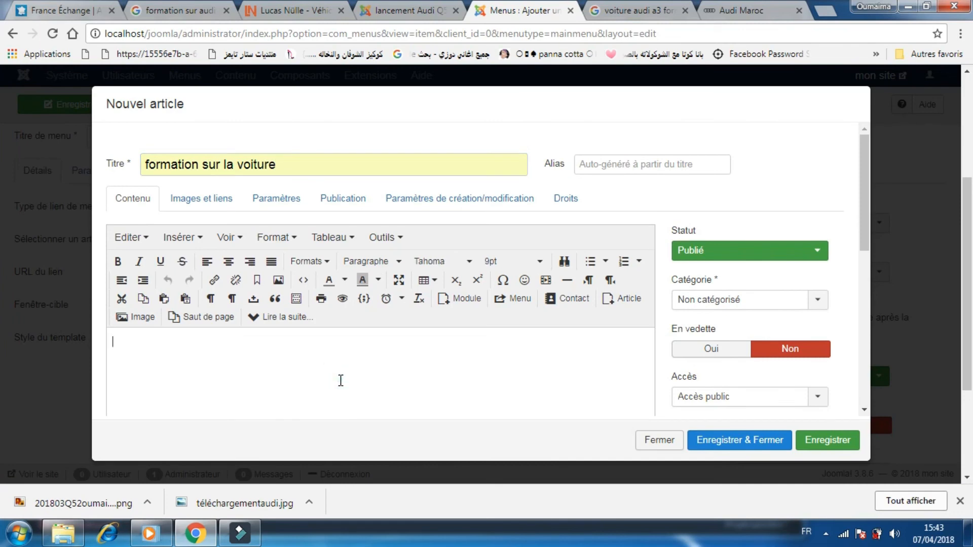
key("ctrl+v")
left_click(736, 441)
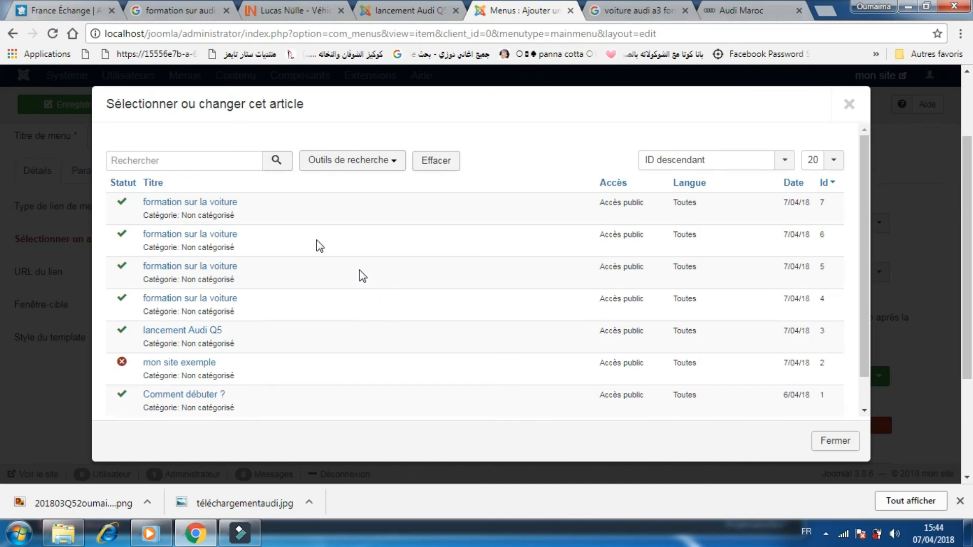
Select the newest formation sur la voiture article for the menu item and save and close the menu item.
left_click(196, 203)
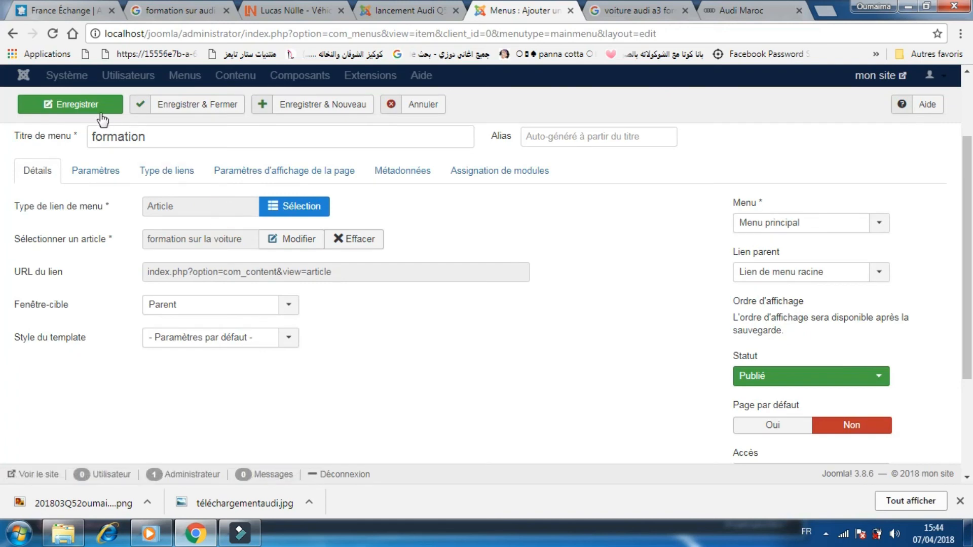
left_click(174, 108)
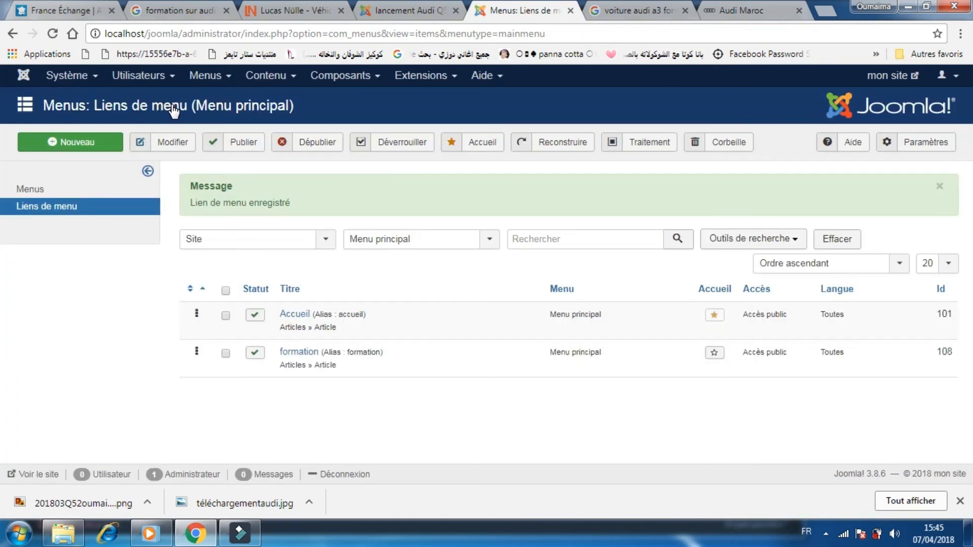
Reload the front-end site, open the formation menu entry and scroll through the training article.
left_click(391, 10)
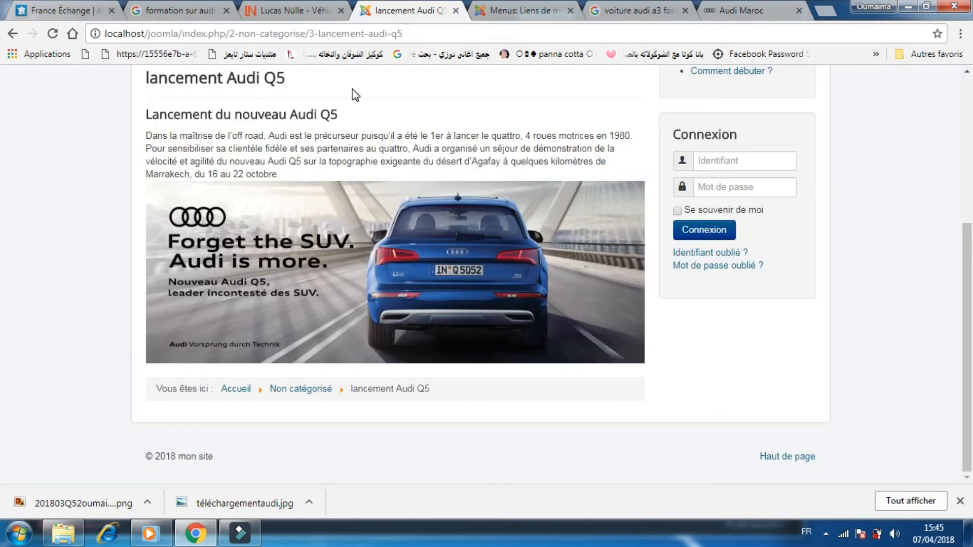
left_click(52, 34)
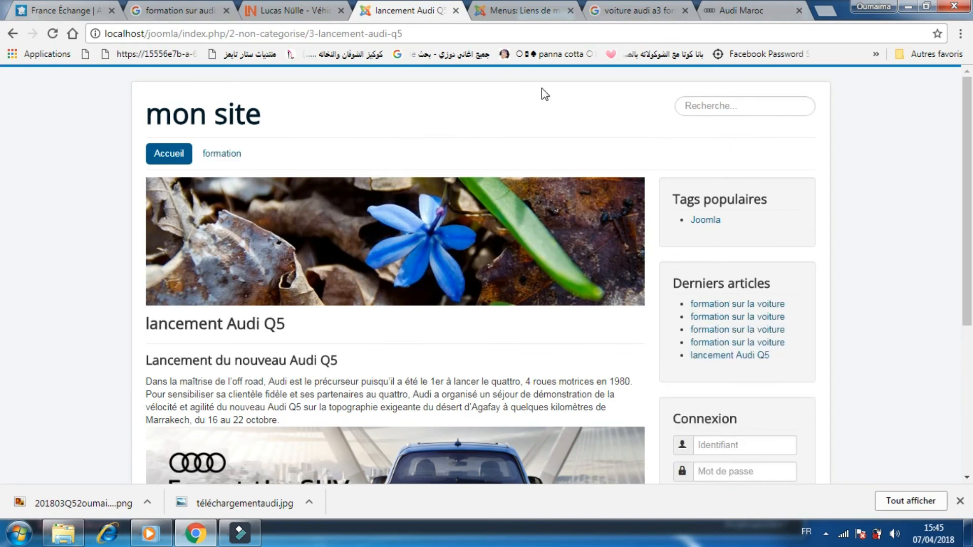
left_click(226, 154)
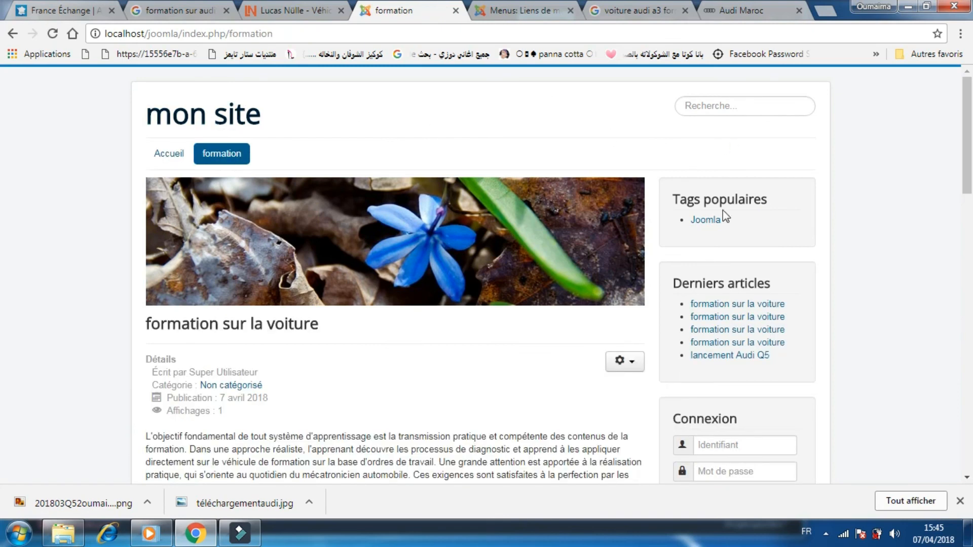
scroll(1, 137, "down", 8)
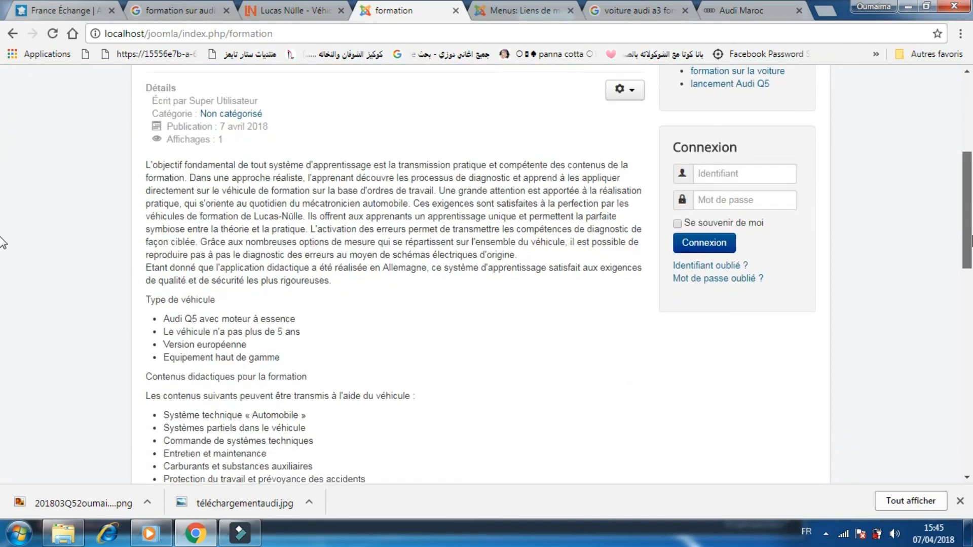
scroll(1, 269, "down", 10)
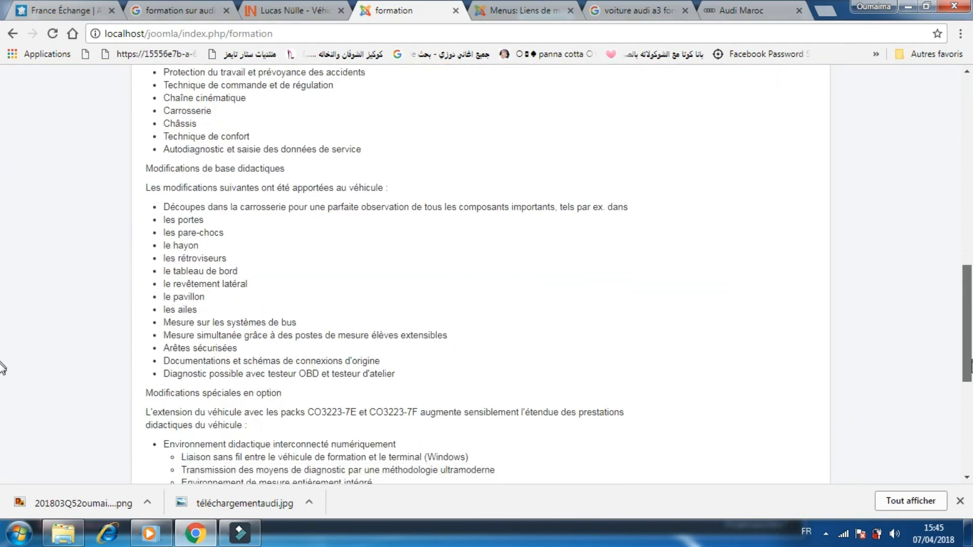
scroll(1, 401, "down", 3)
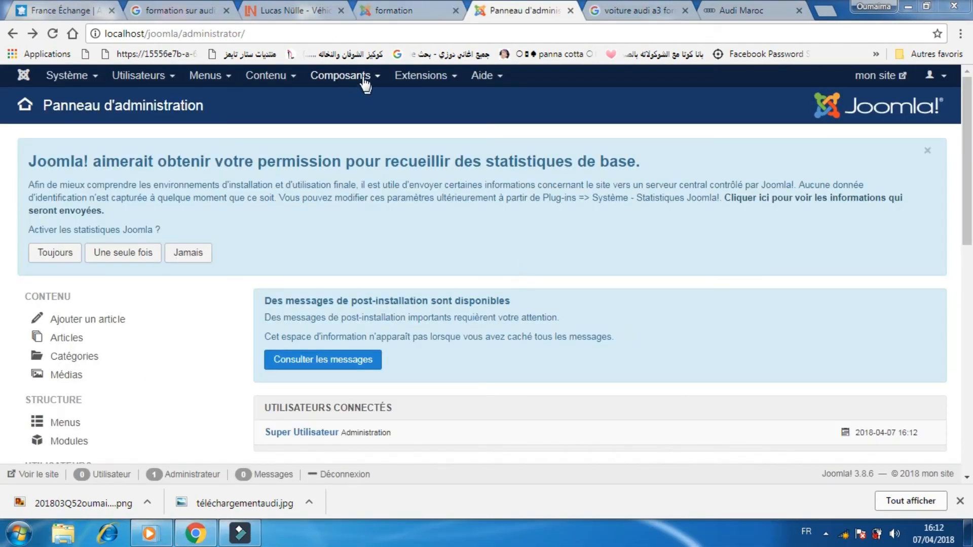
Create a new contact named inscrire and save and close it.
left_click(354, 80)
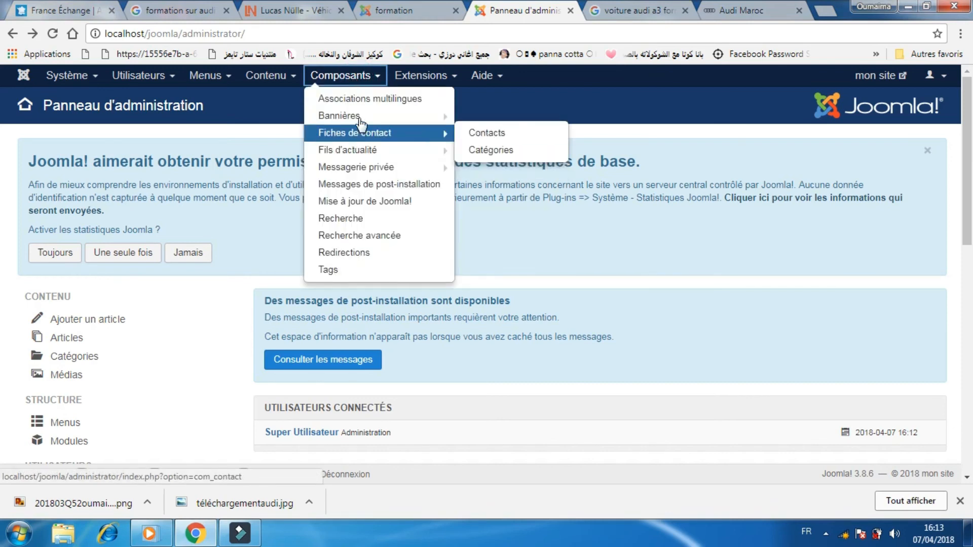
mouse_move(364, 119)
mouse_move(435, 135)
left_click(464, 131)
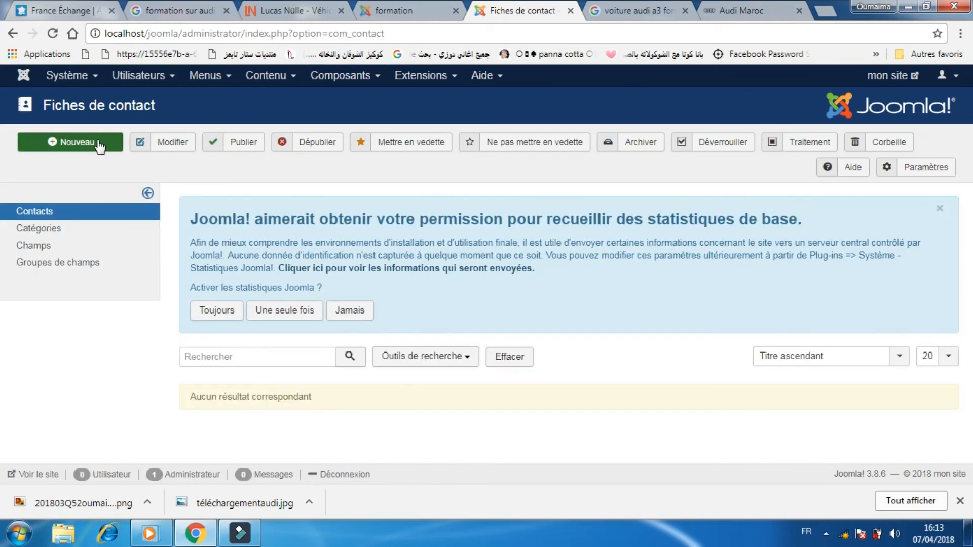
left_click(100, 146)
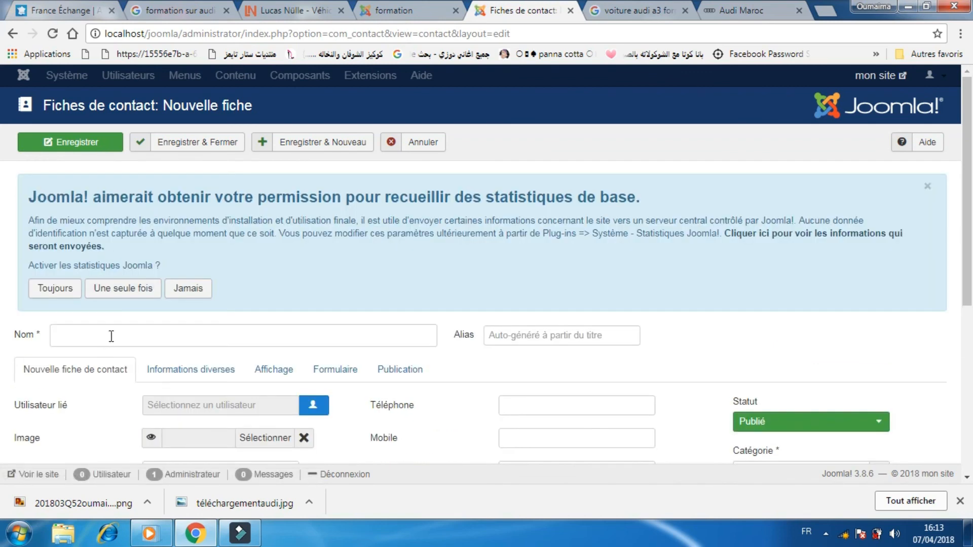
left_click(111, 336)
type("i")
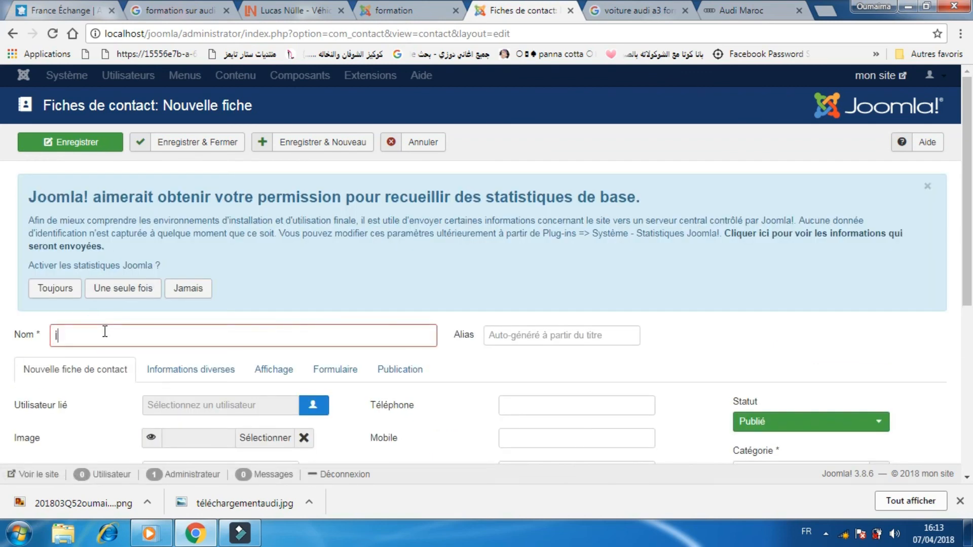
type("ncrire")
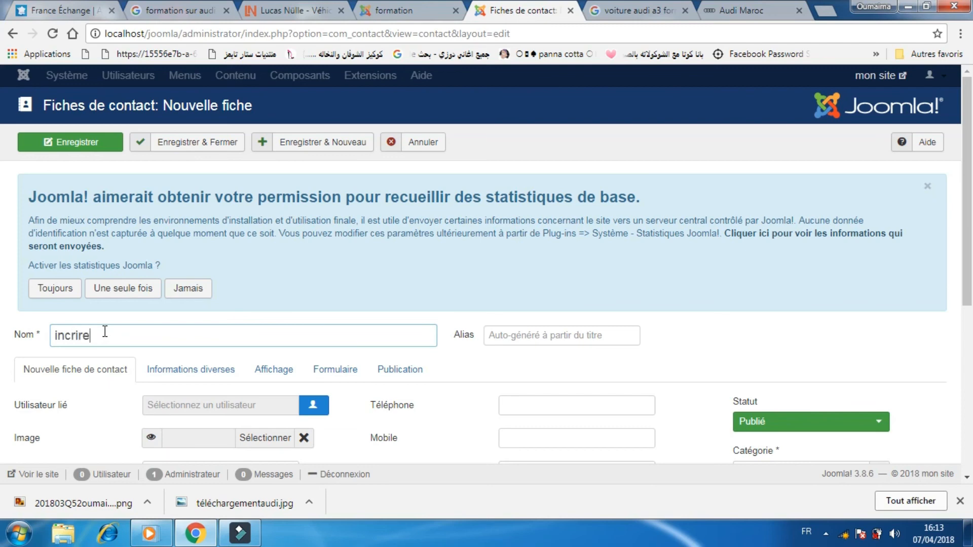
key("BackSpace")
key("BackSpace")
key("BackSpace")
key("BackSpace")
key("BackSpace")
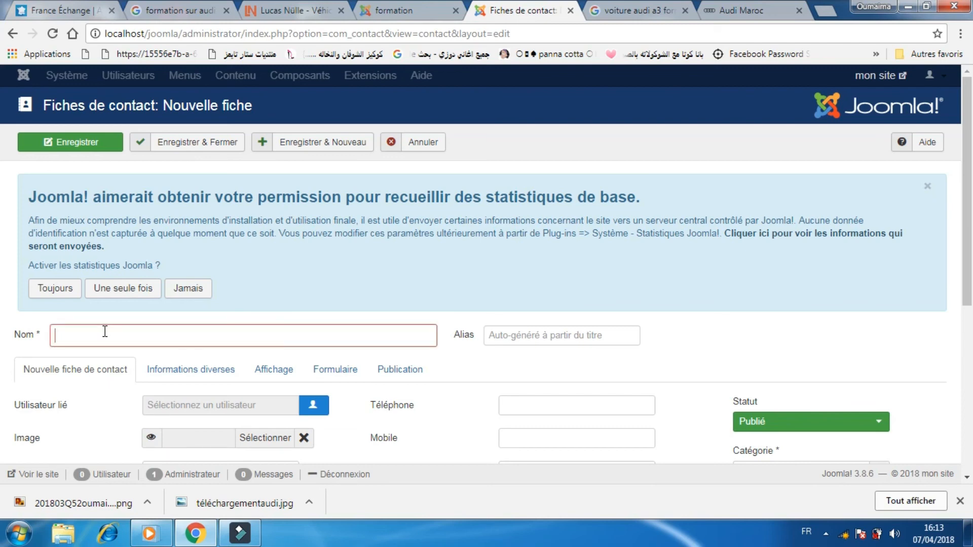
type("inscrire")
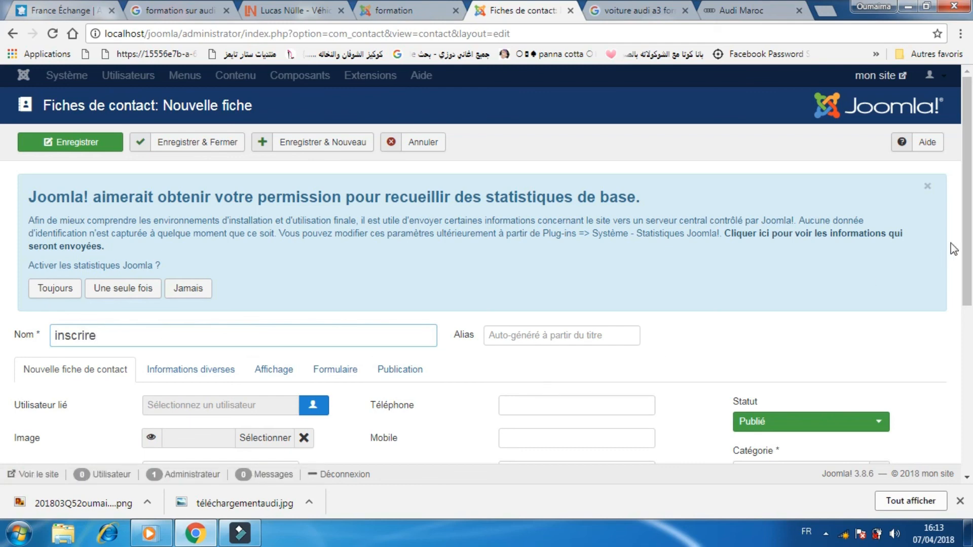
left_click_drag(967, 151, 789, 127)
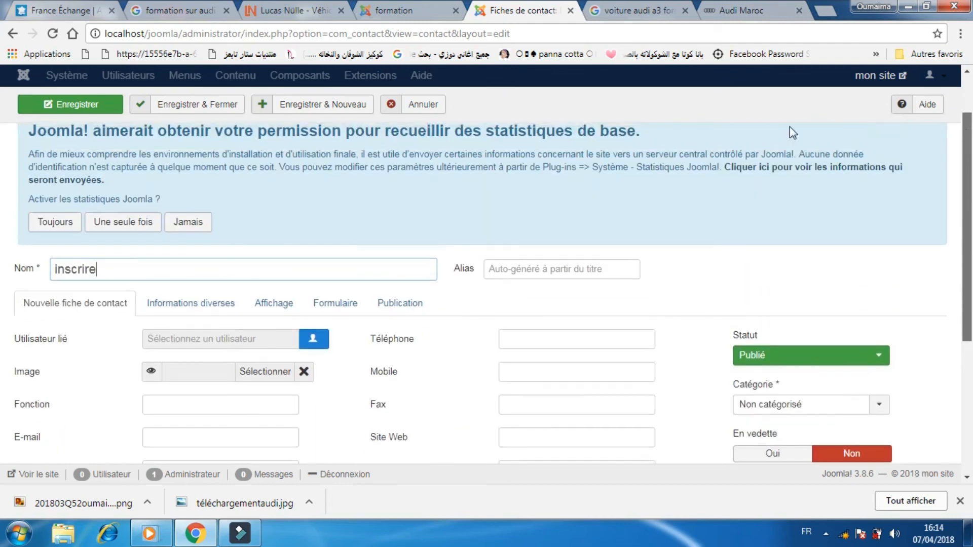
scroll(790, 127, "up", 2)
left_click(204, 144)
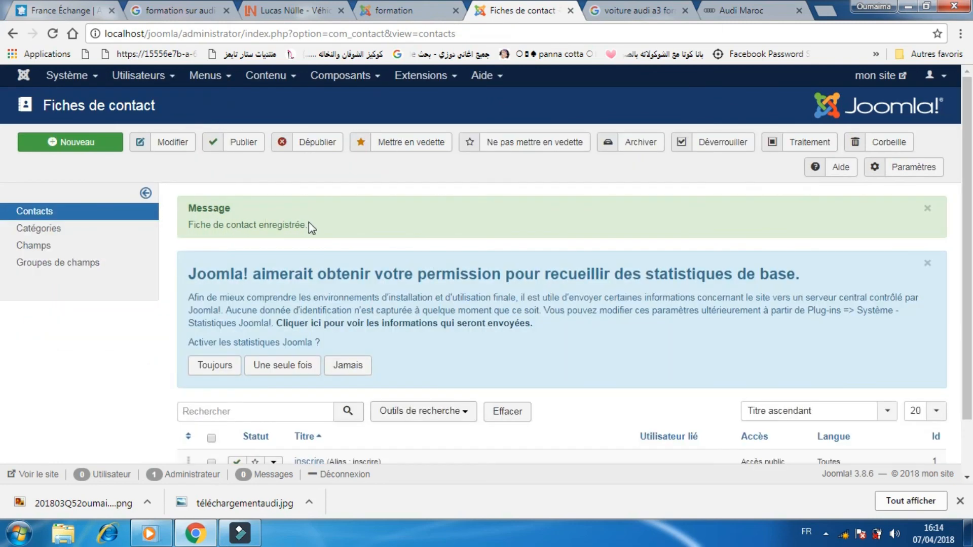
Add a new link to the Main Menu and set its menu title to inscrire.
left_click_drag(307, 225, 247, 221)
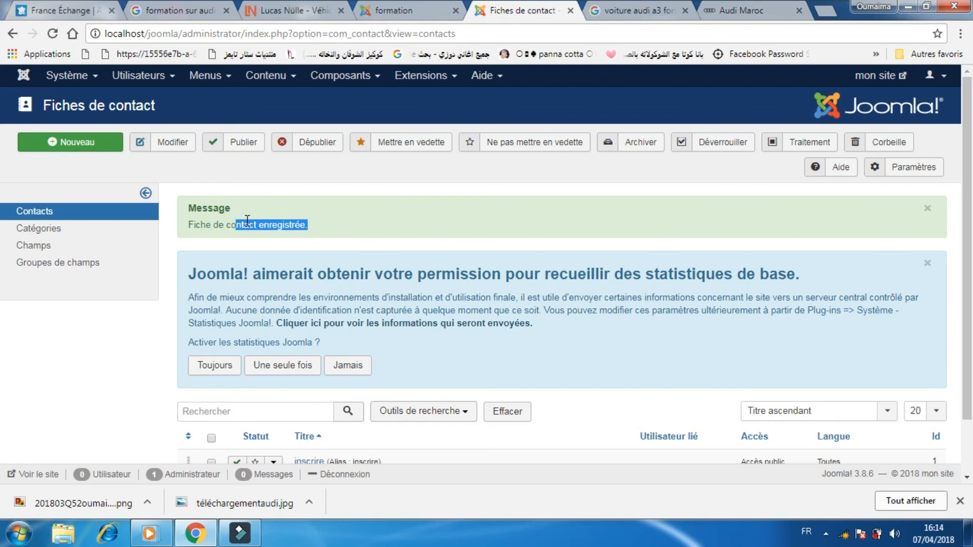
left_click(216, 76)
mouse_move(265, 190)
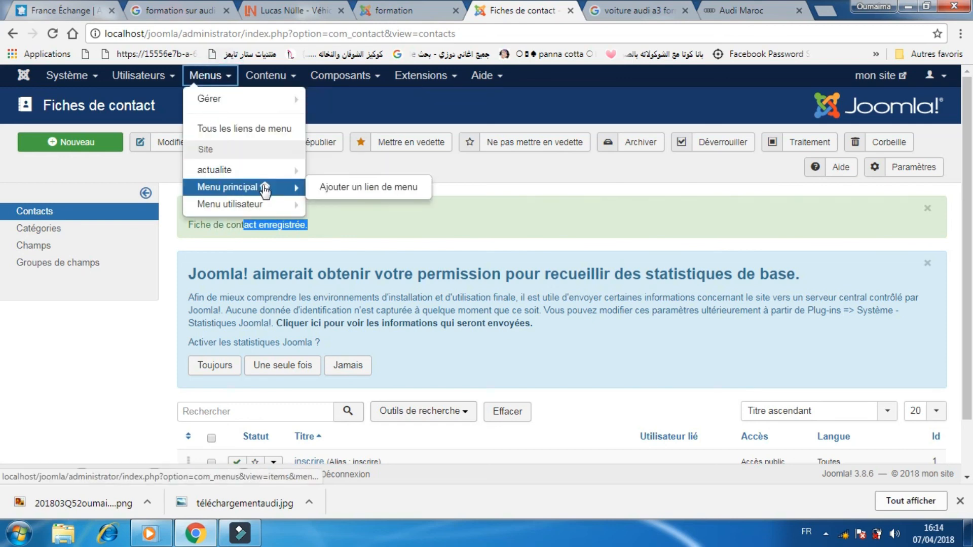
left_click(311, 187)
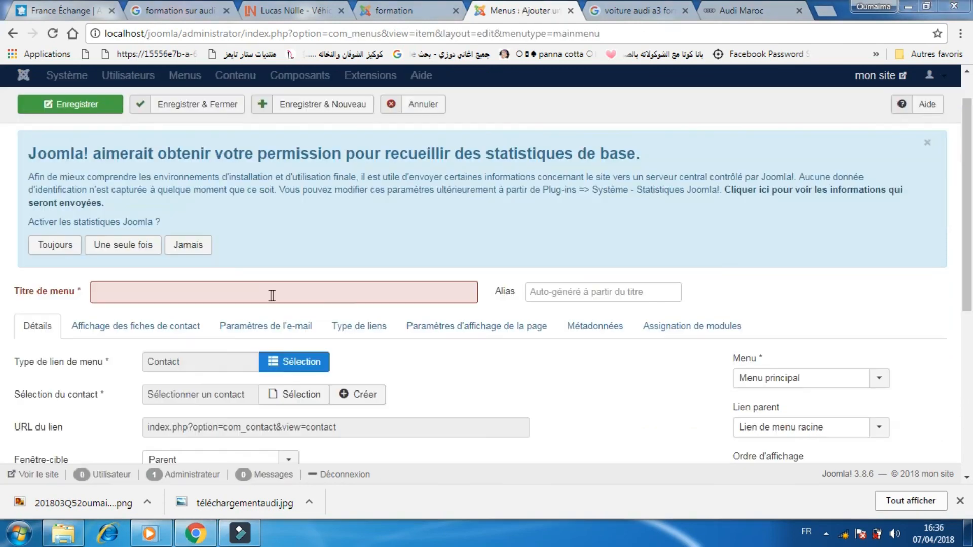
left_click(272, 294)
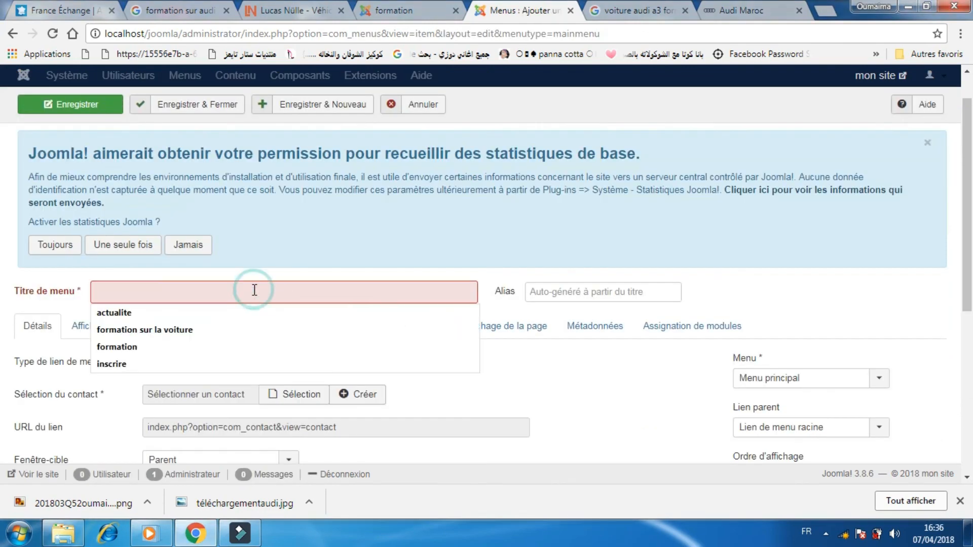
type("inscrire")
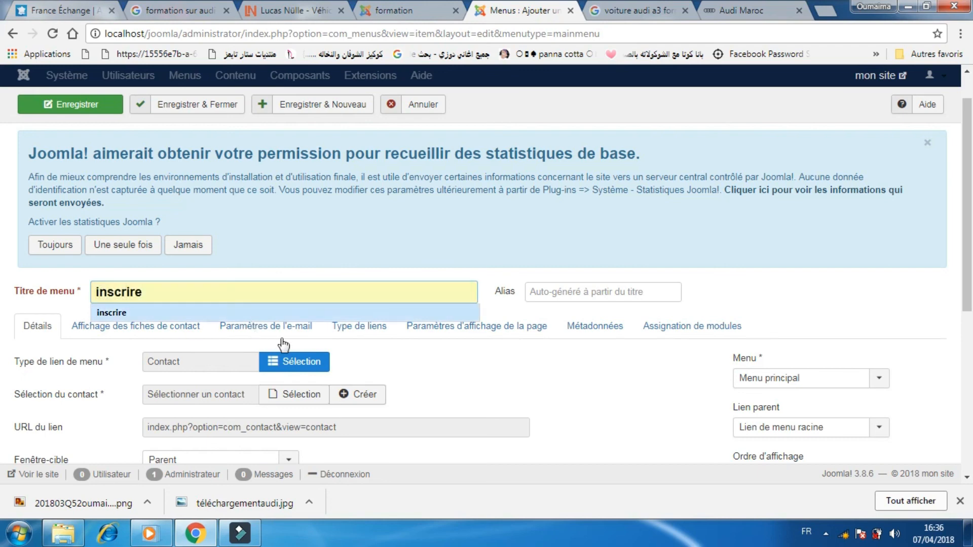
Set the menu item type to a single Contact.
left_click(290, 373)
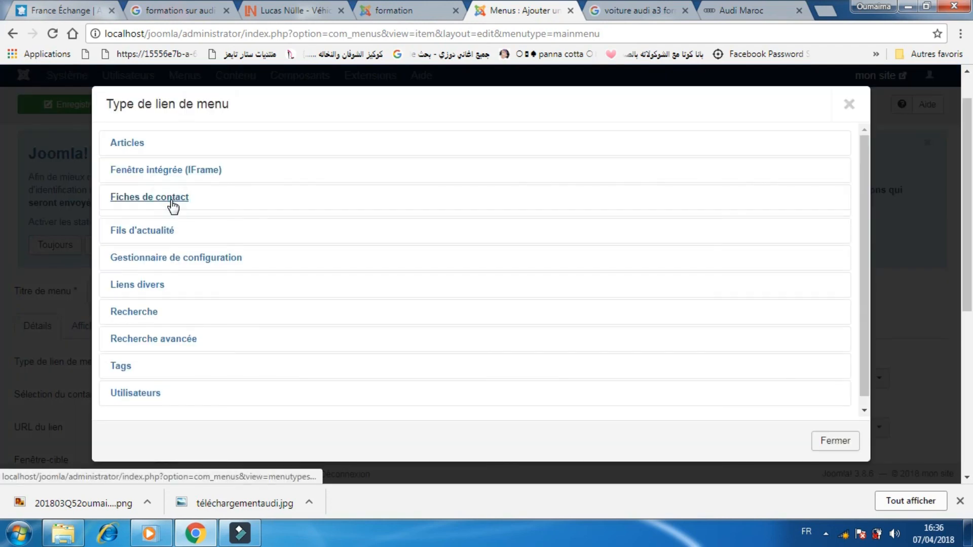
left_click(172, 201)
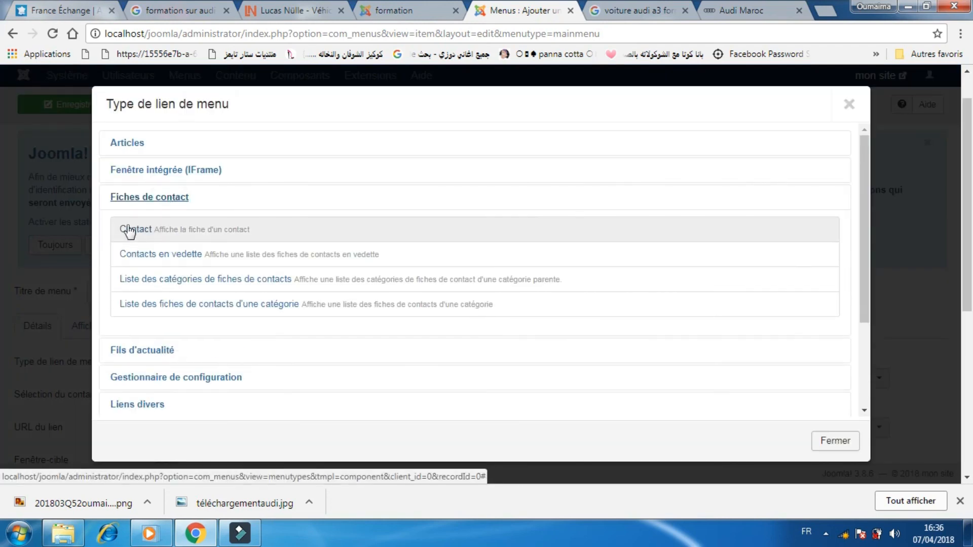
left_click(136, 229)
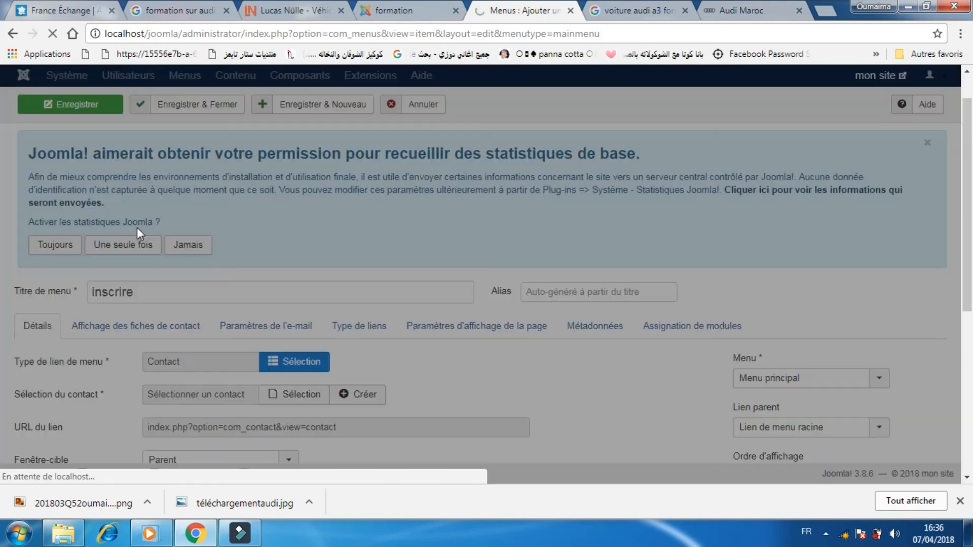
Select the inscrire contact for the menu item and save and close it.
left_click_drag(967, 228, 969, 293)
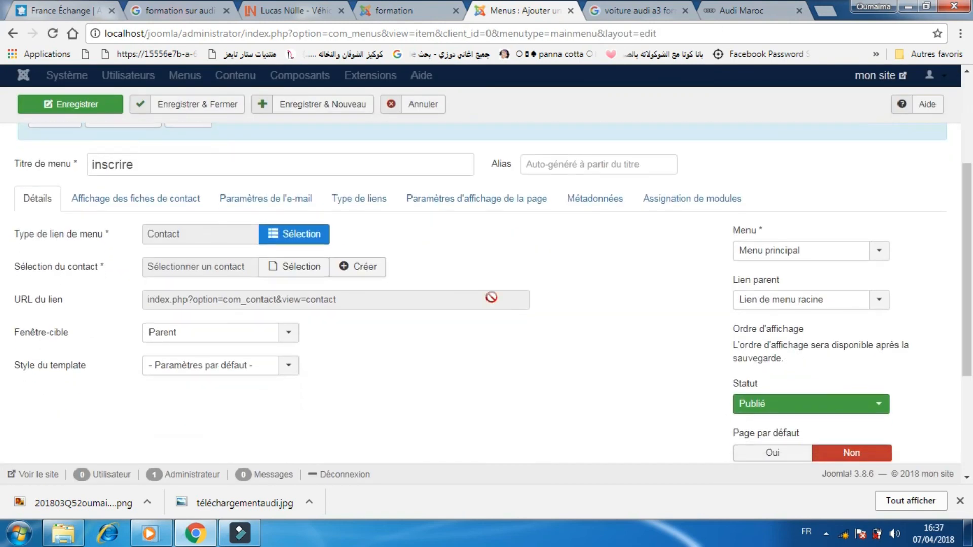
left_click(284, 270)
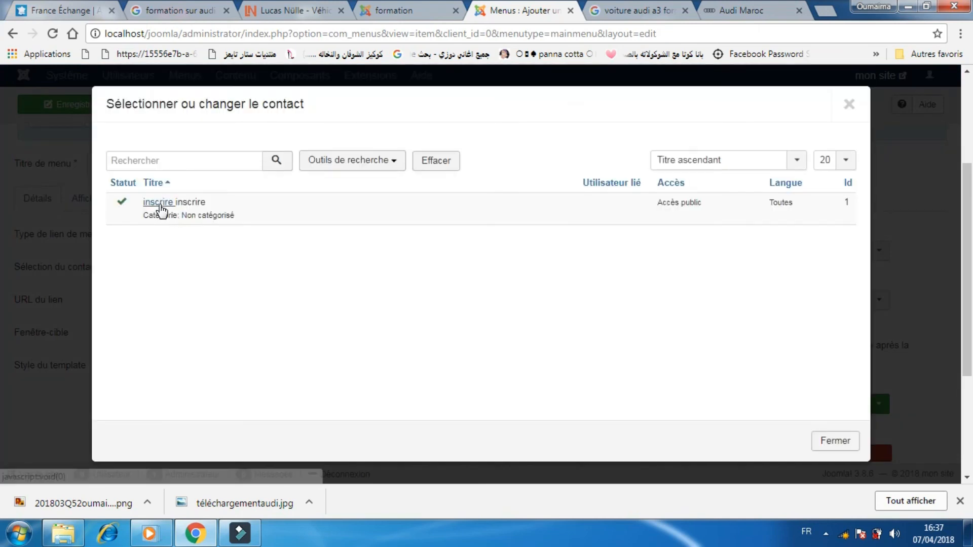
left_click(160, 204)
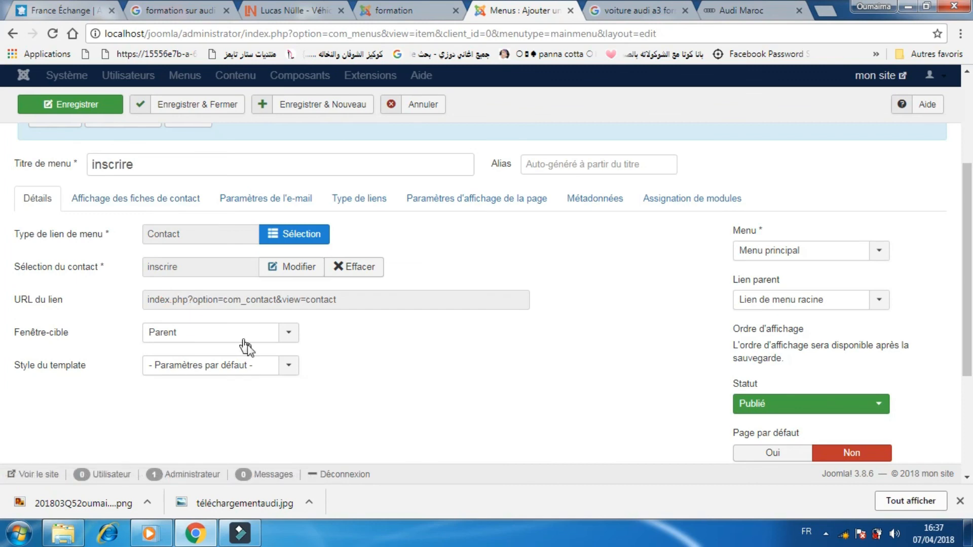
left_click(175, 106)
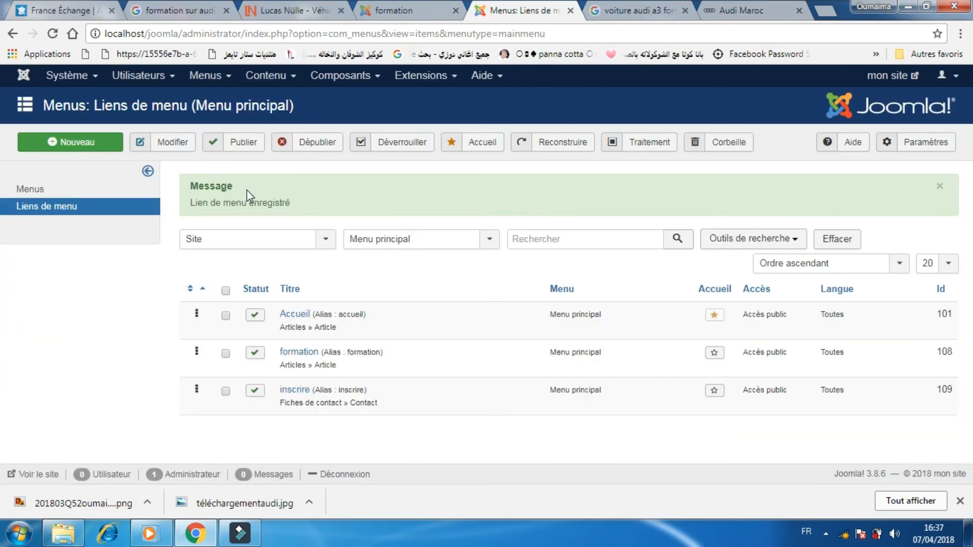
Reload the front-end site to check the updated main menu.
double_click(289, 203)
left_click_drag(184, 196, 207, 203)
left_click(398, 7)
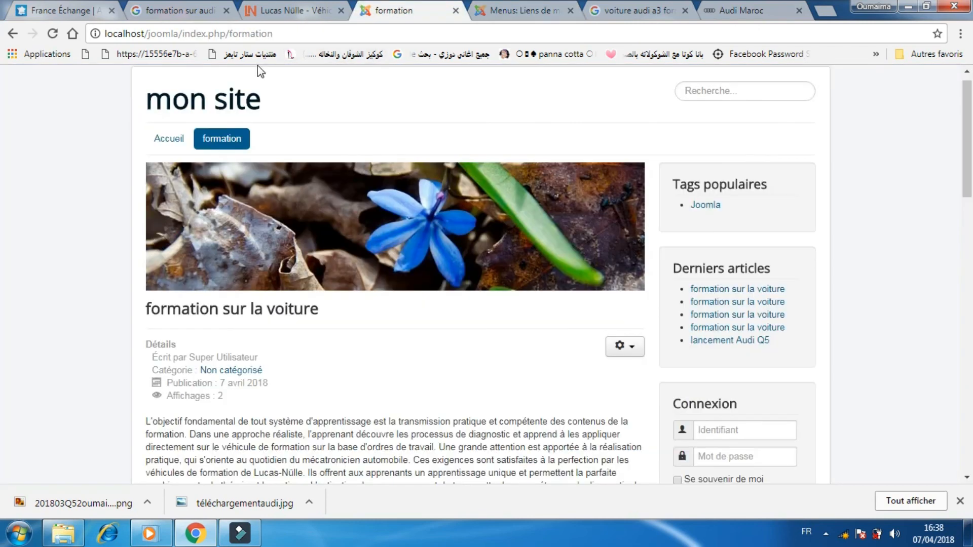
left_click(53, 34)
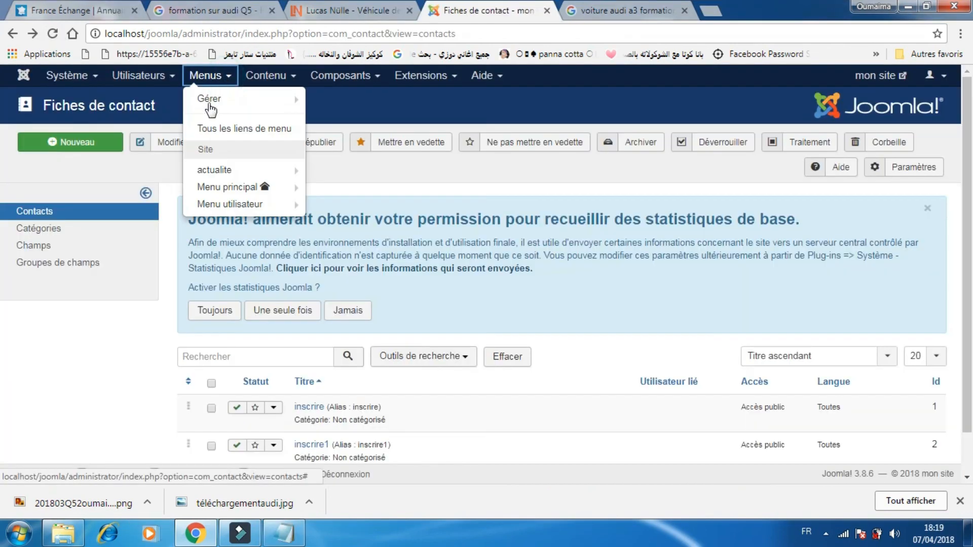
Add a new link to the Main Menu and set its menu title to facebook.
mouse_move(253, 187)
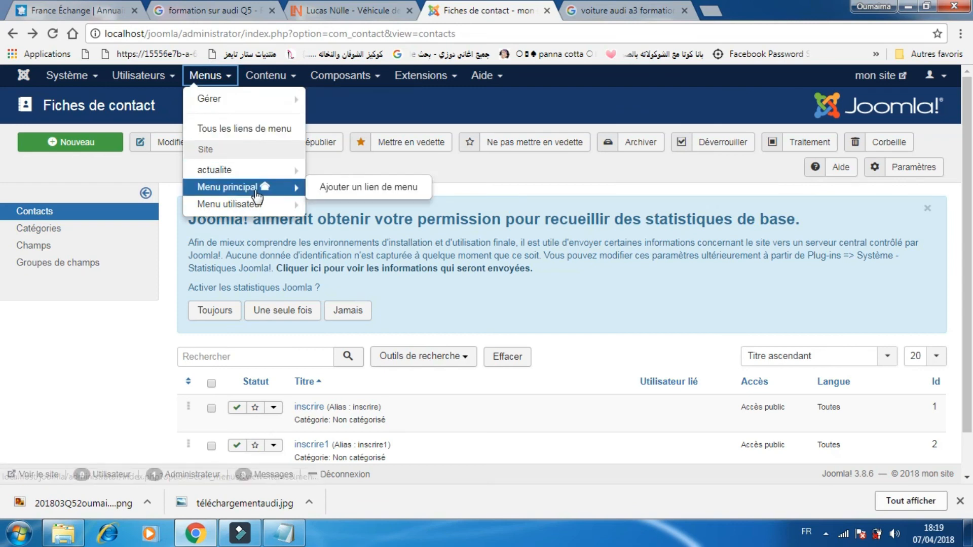
left_click(332, 189)
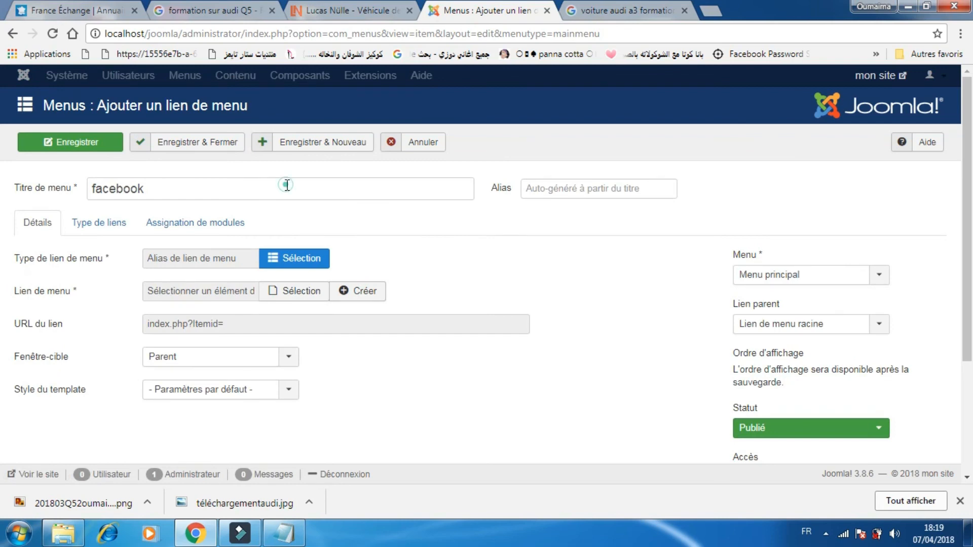
left_click_drag(287, 185, 81, 169)
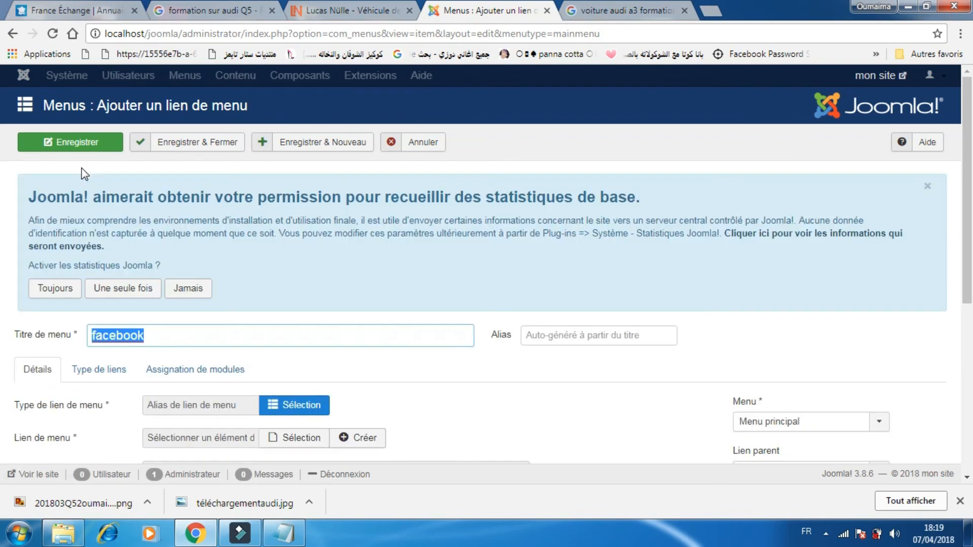
type("fa")
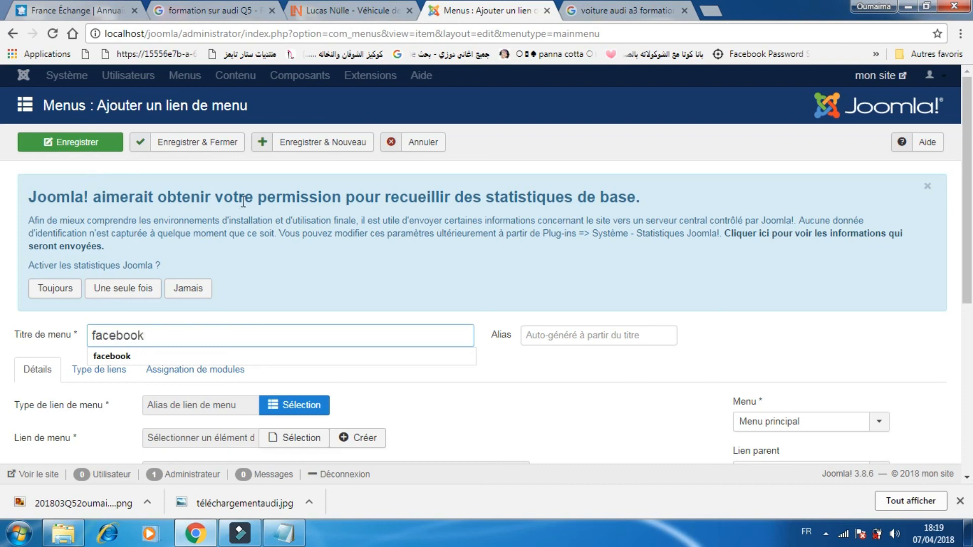
Set the menu item type to URL under Liens divers.
scroll(747, 284, "down", 3)
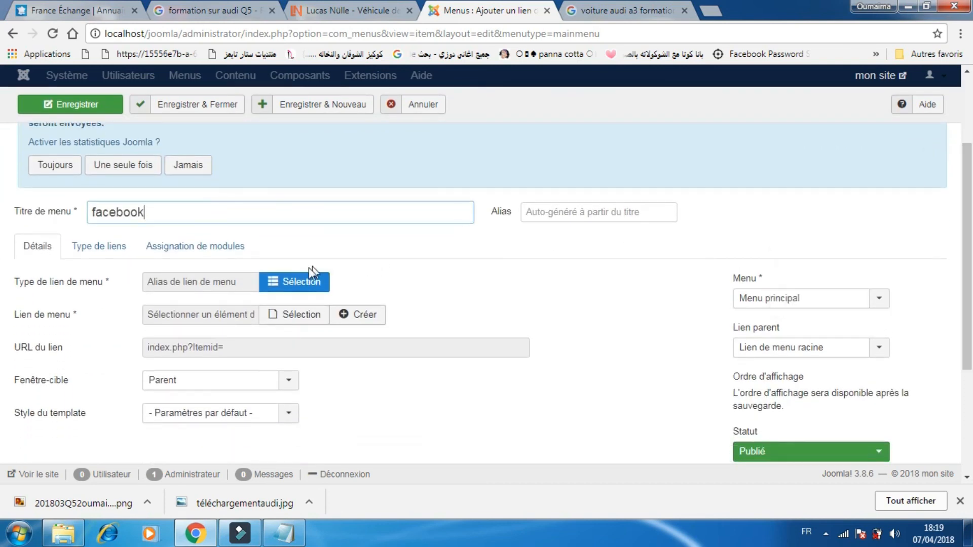
left_click(299, 283)
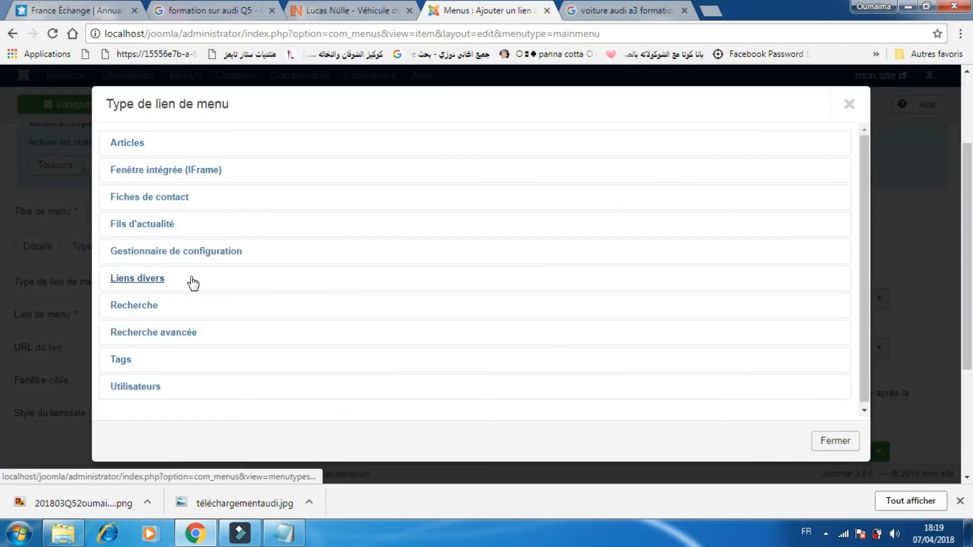
left_click(144, 279)
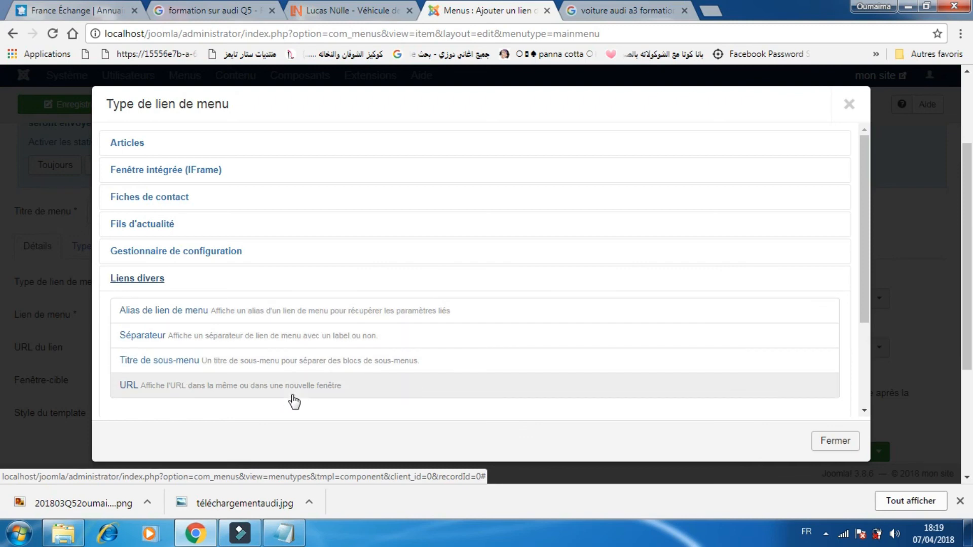
left_click(862, 265)
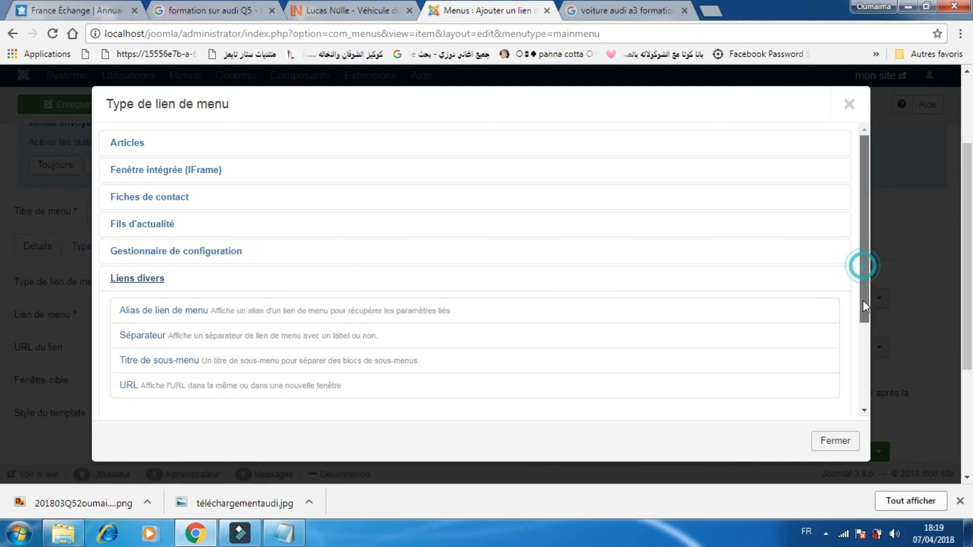
left_click_drag(863, 301, 864, 325)
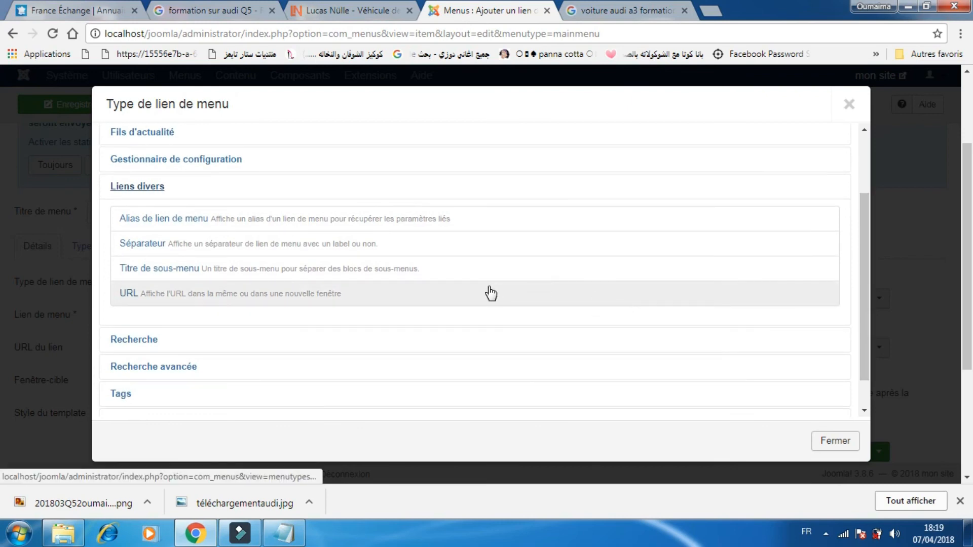
left_click(129, 295)
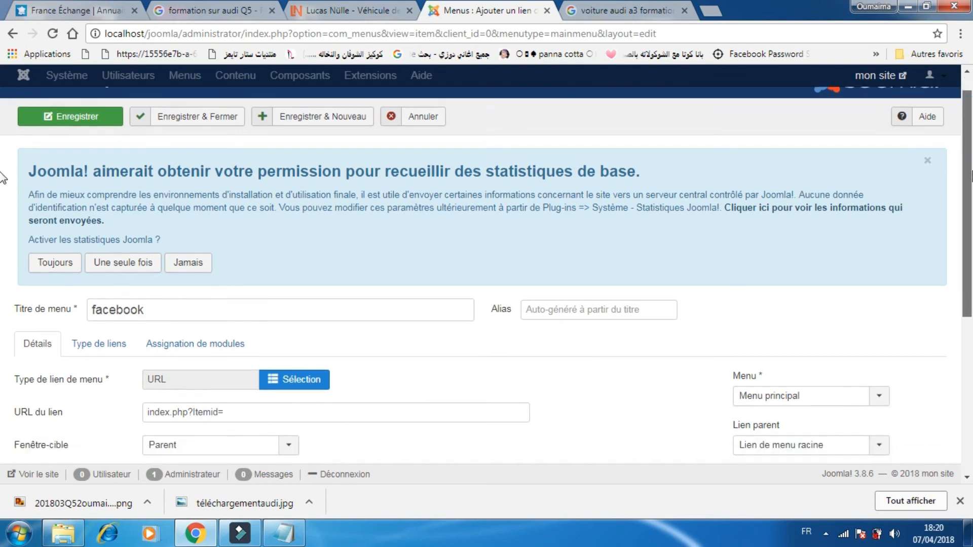
scroll(801, 205, "down", 2)
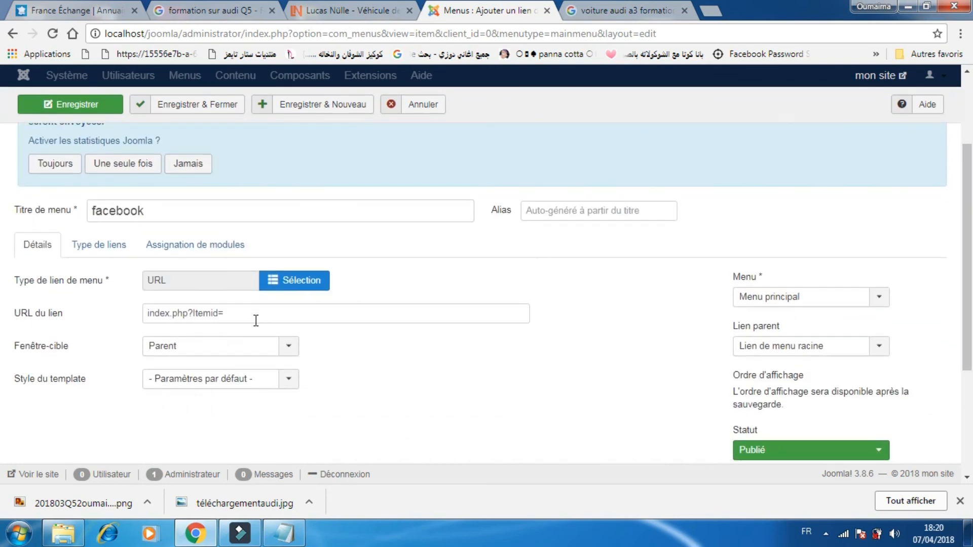
left_click_drag(247, 317, 140, 314)
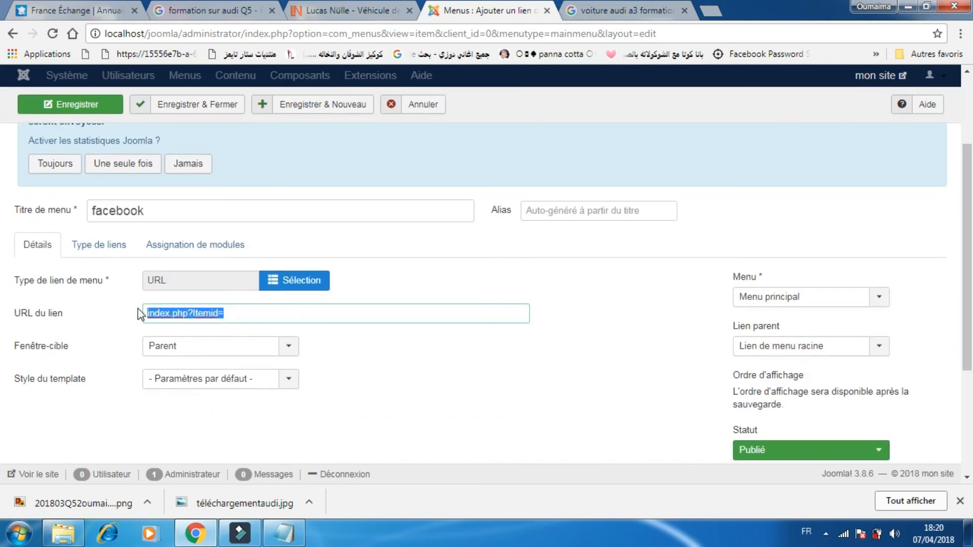
type("https://web.facebook.com/Q5.Audi/")
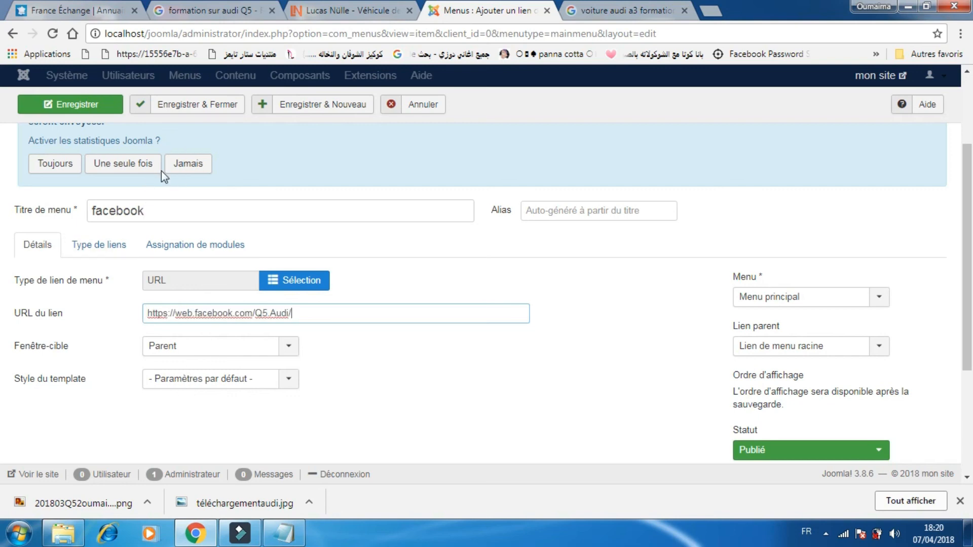
left_click(180, 104)
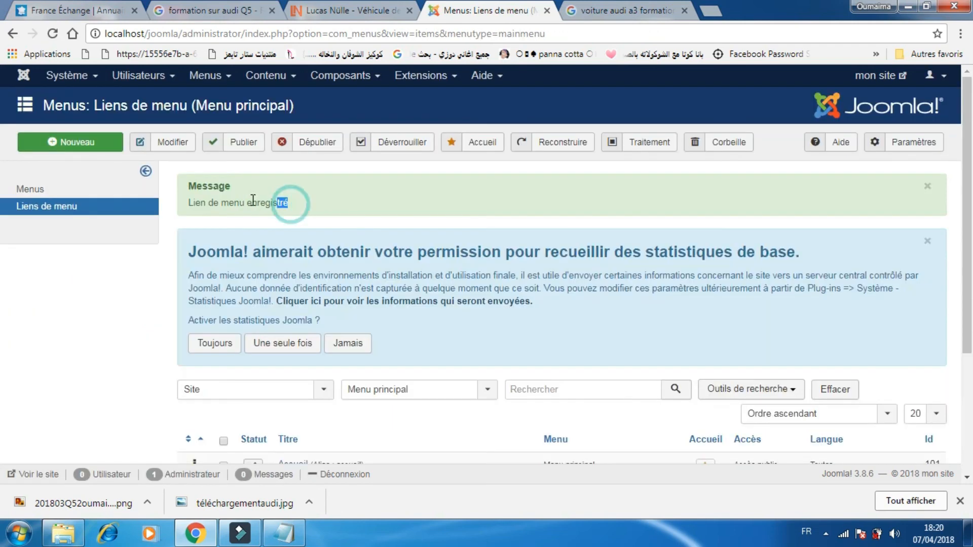
left_click_drag(288, 202, 255, 207)
left_click_drag(181, 200, 235, 203)
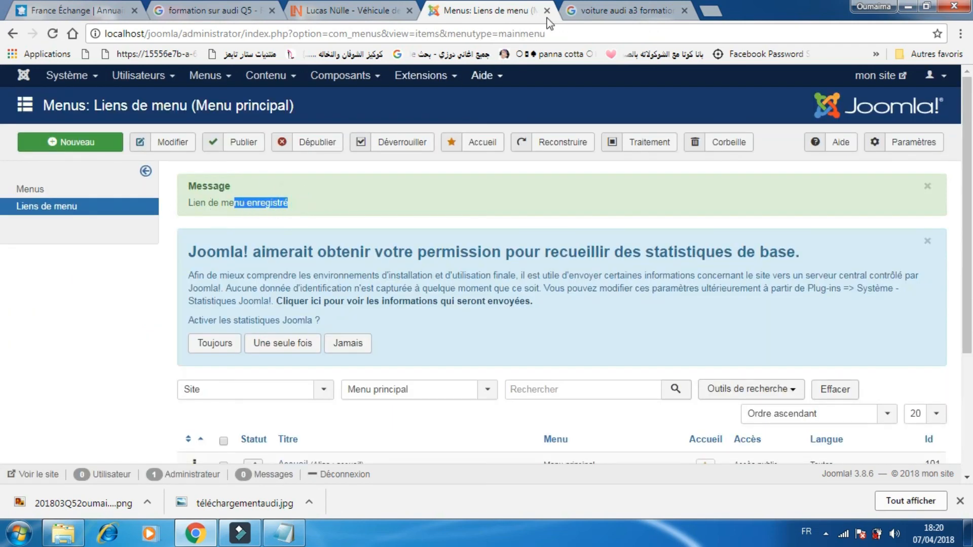
Load localhost/joomla/ in the Google tab and follow the facebook link in the main menu to test it.
left_click(573, 11)
left_click(548, 32)
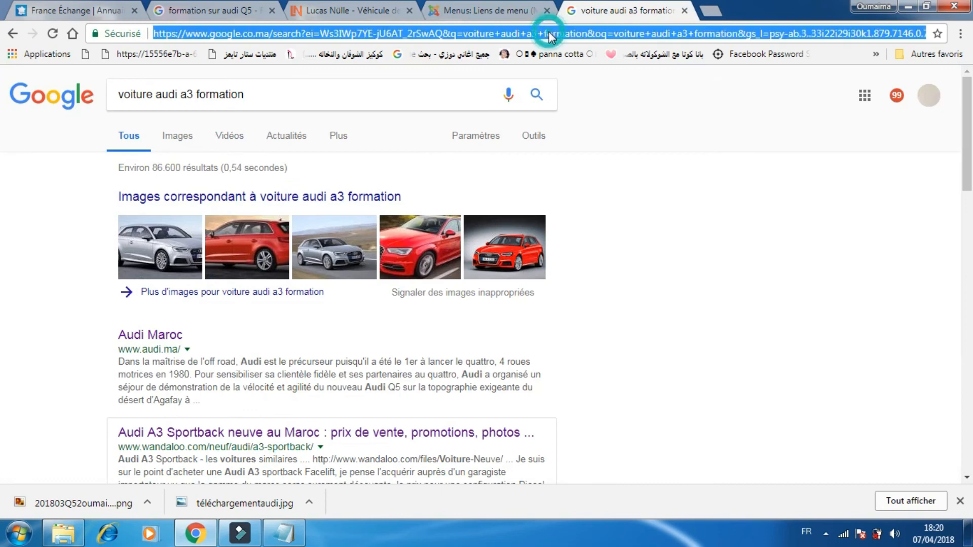
key("BackSpace")
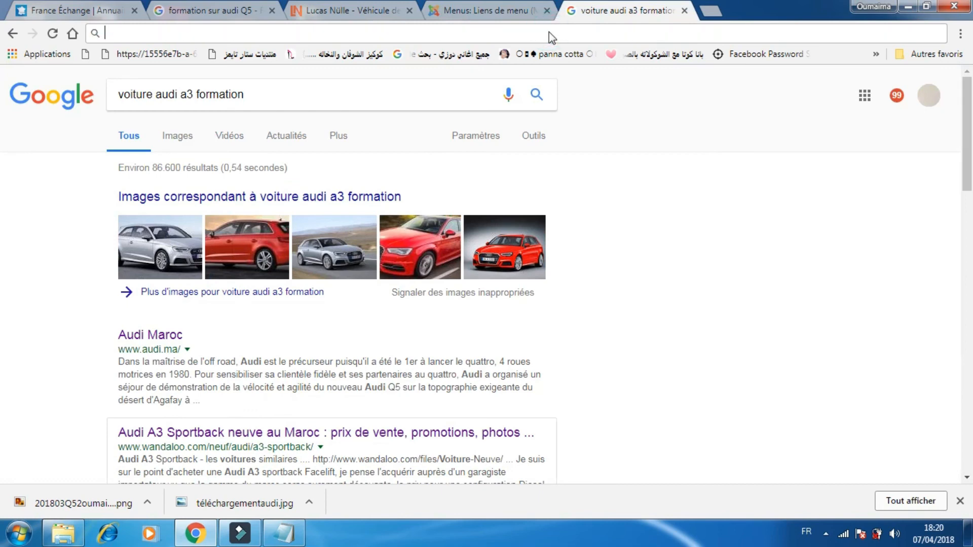
type("localhost")
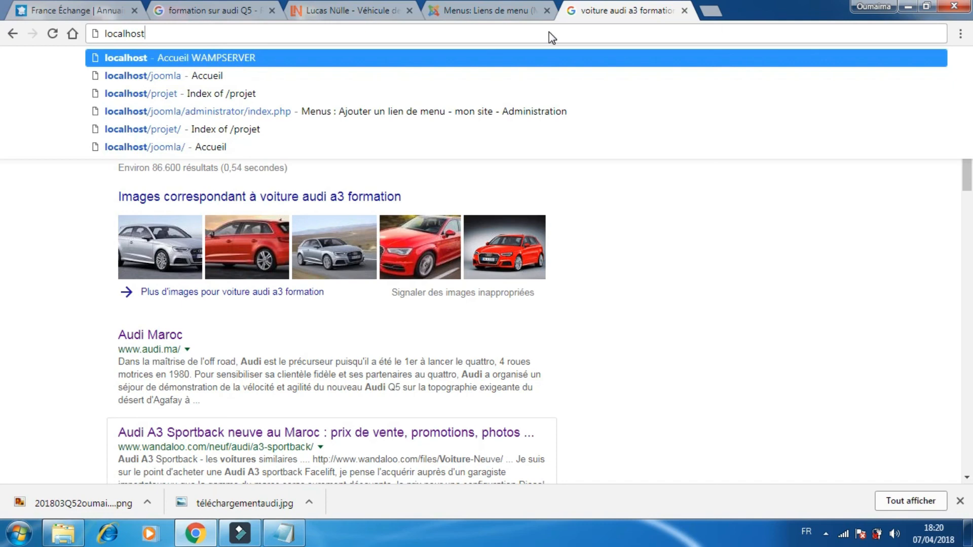
type("/joomla/")
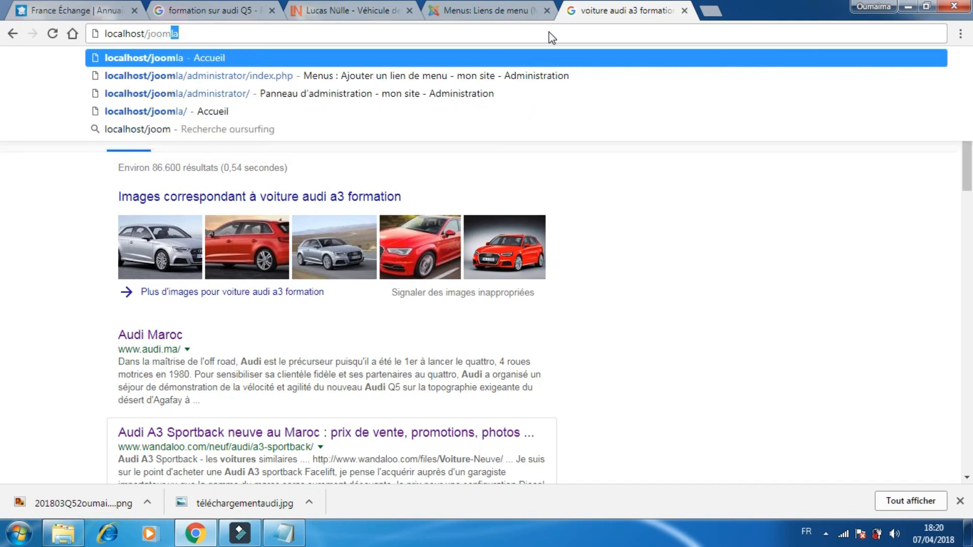
key("Return")
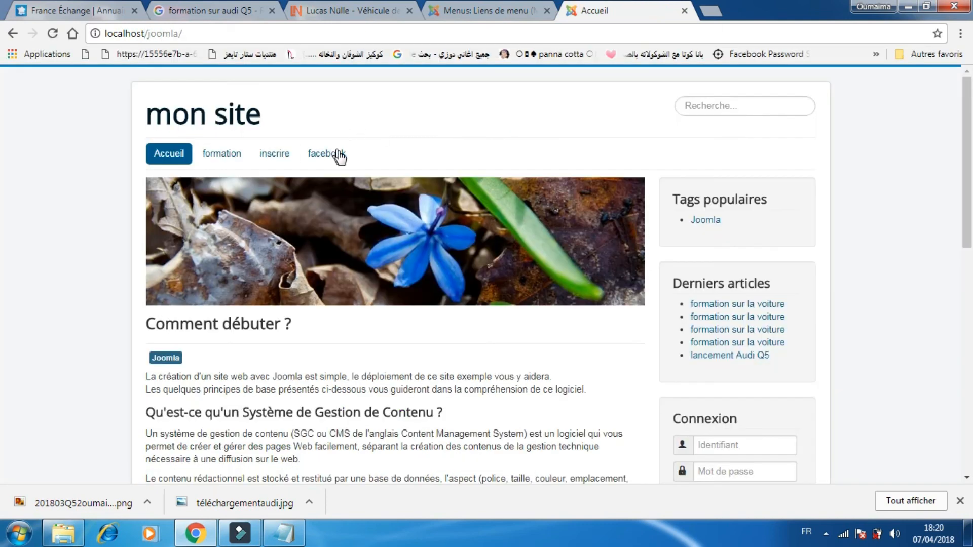
left_click(328, 155)
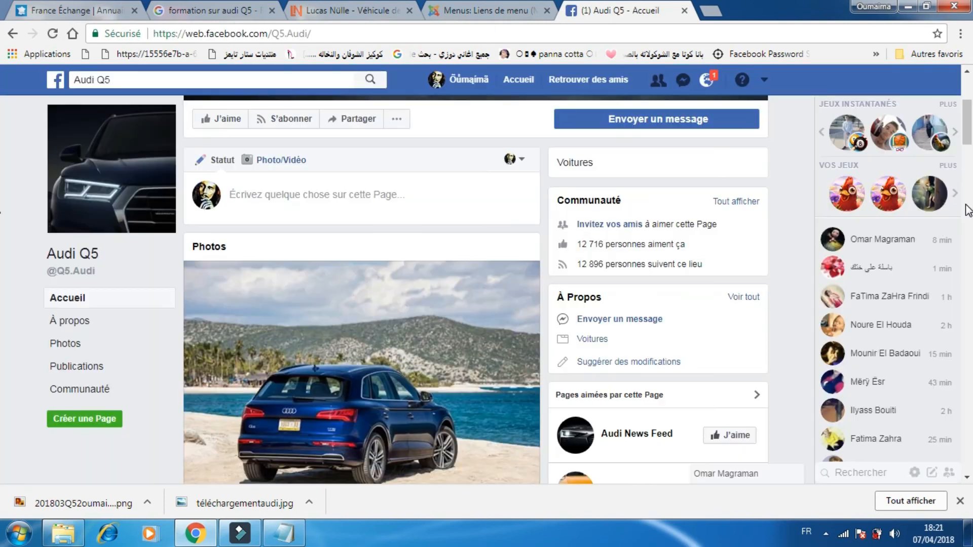